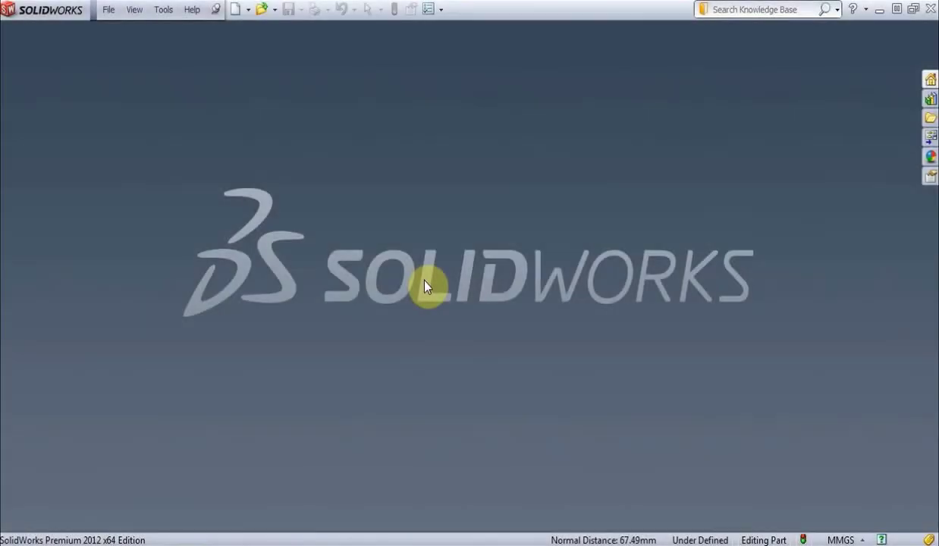
# - Create a new part and start a sketch on the Front Plane
pyautogui.click(235, 9)
pyautogui.click(509, 522)
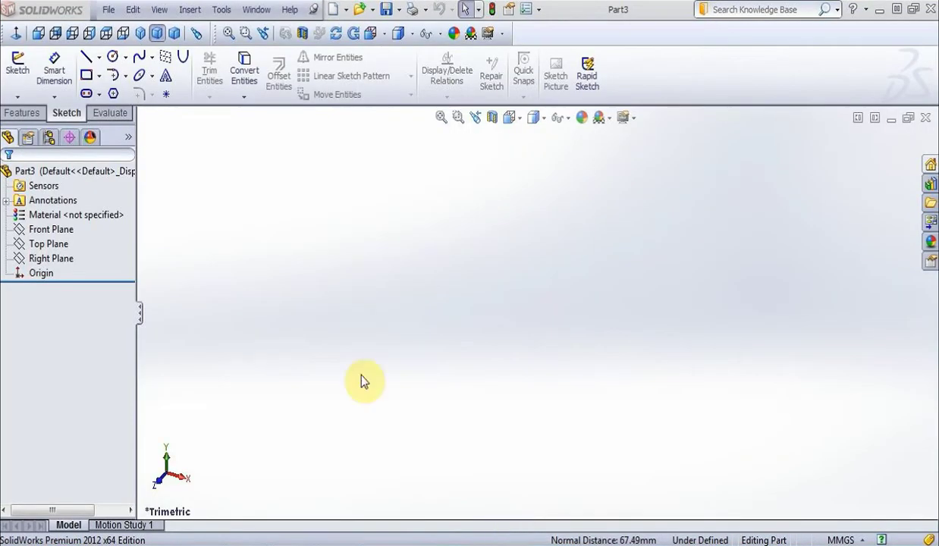
pyautogui.click(18, 62)
pyautogui.click(406, 269)
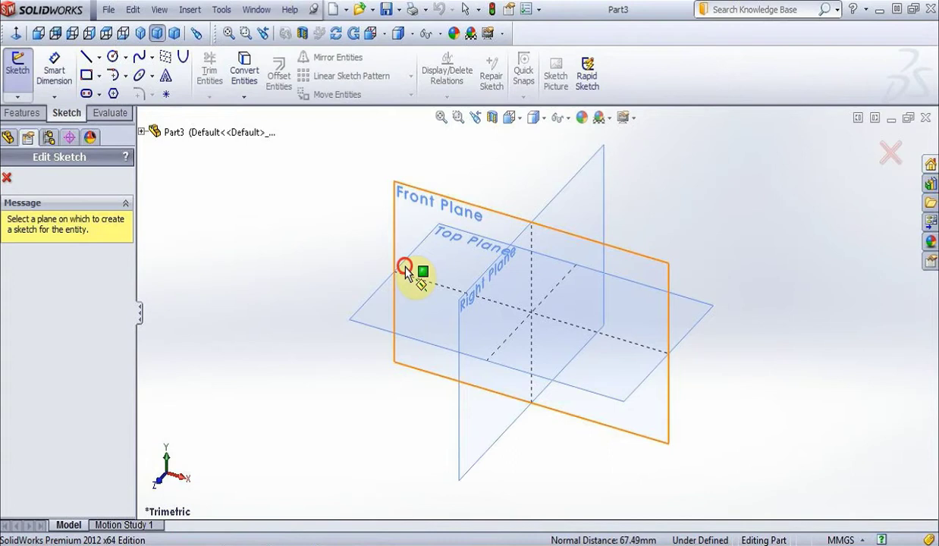
# - Sketch a horizontal line running left from the origin and set its length to 500 mm
pyautogui.click(85, 58)
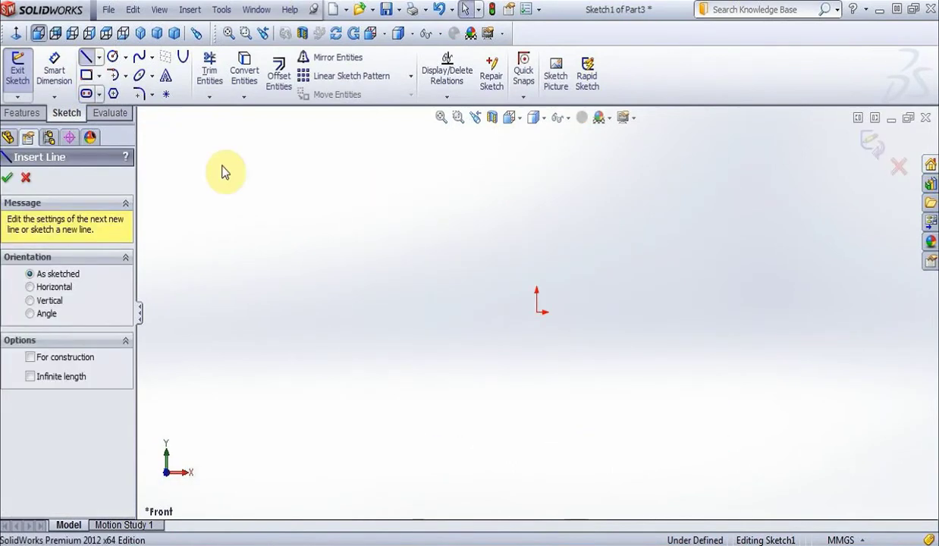
pyautogui.click(536, 312)
pyautogui.click(369, 311)
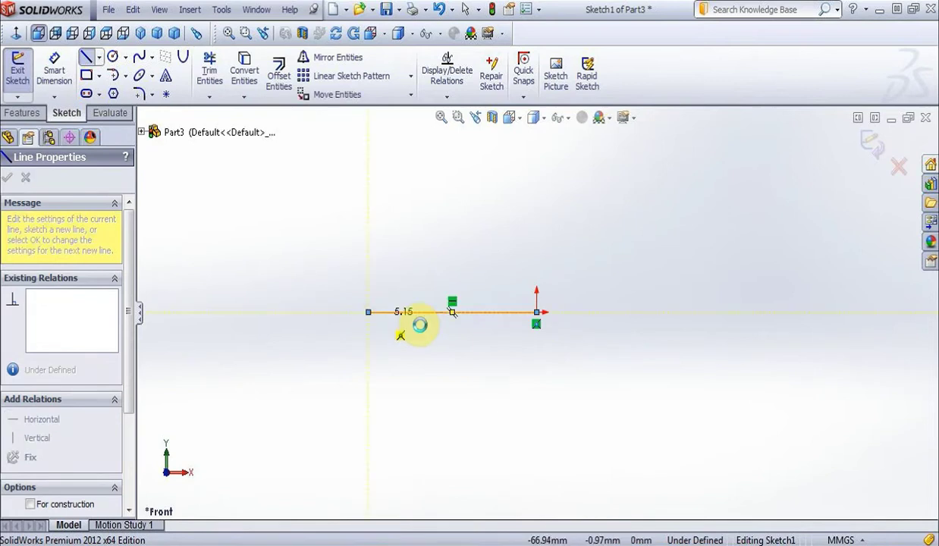
pyautogui.press('Escape')
pyautogui.click(426, 314)
pyautogui.write('500')
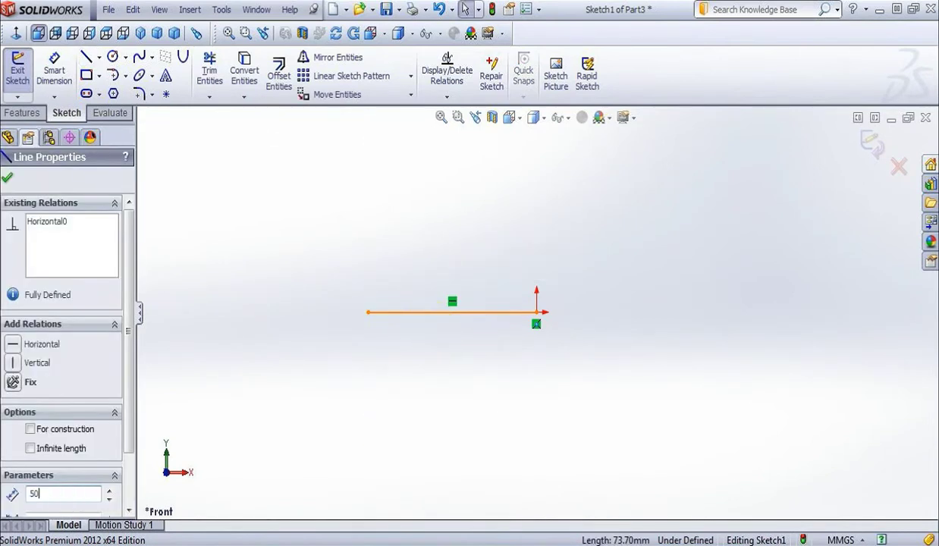
pyautogui.press('Return')
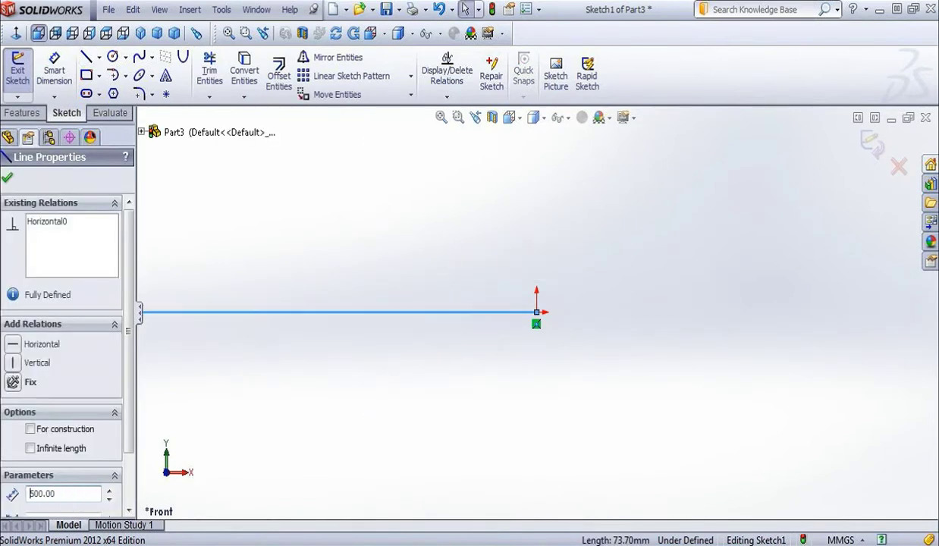
# - Sketch a vertical line upward from the origin and set its length to 20 mm
pyautogui.click(87, 57)
pyautogui.click(536, 312)
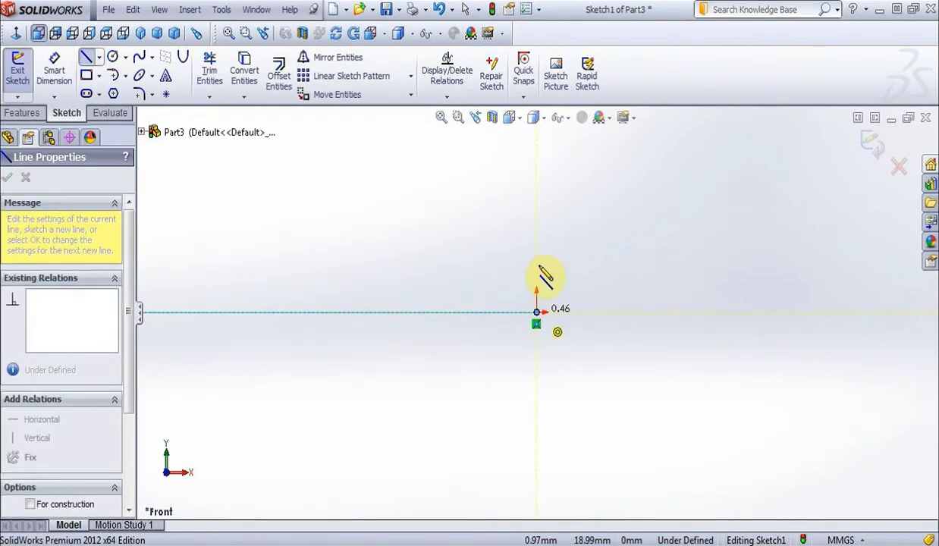
pyautogui.click(536, 236)
pyautogui.press('Escape')
pyautogui.click(536, 262)
pyautogui.write('20')
pyautogui.press('Return')
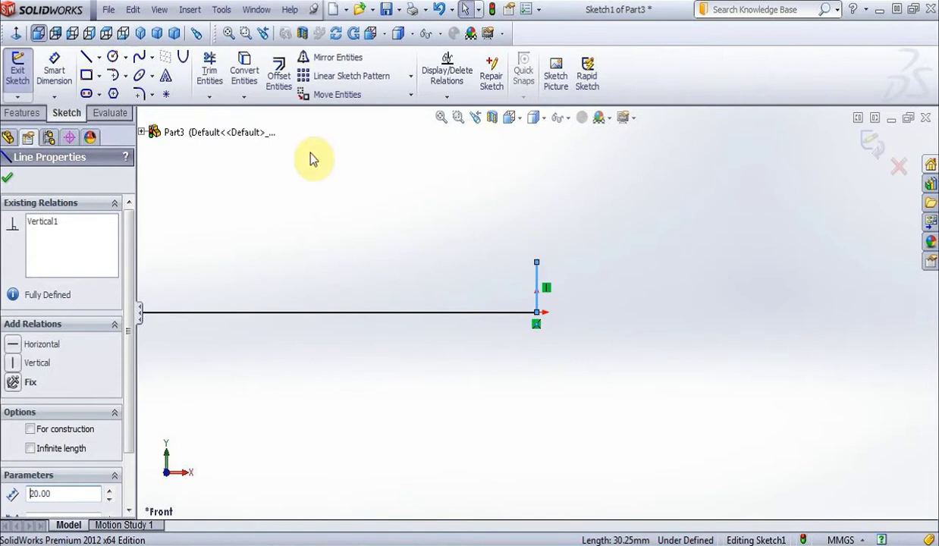
# - Sketch a horizontal line leftward from the vertical line's upper end and set its length to 200 mm
pyautogui.click(84, 58)
pyautogui.moveTo(536, 261); pyautogui.dragTo(347, 262)
pyautogui.press('Escape')
pyautogui.click(382, 262)
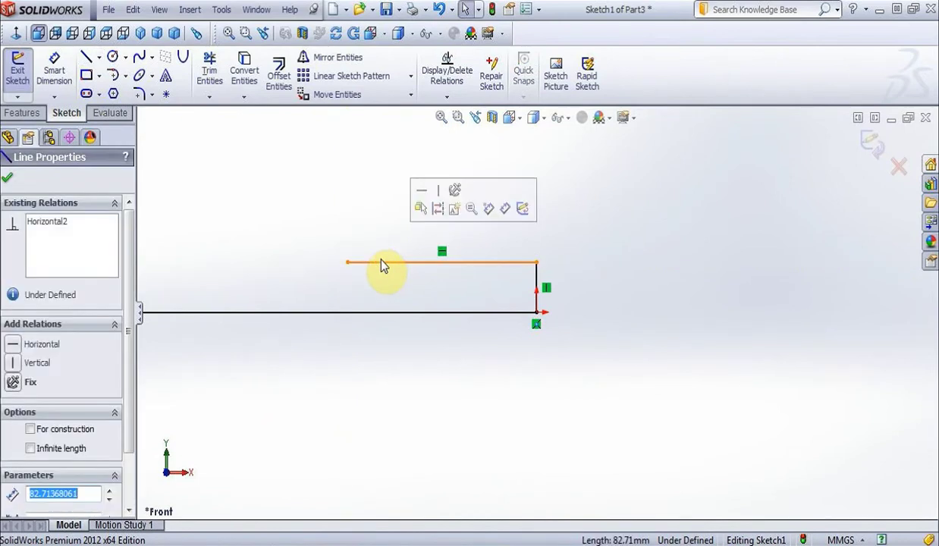
pyautogui.write('200.00')
pyautogui.press('Return')
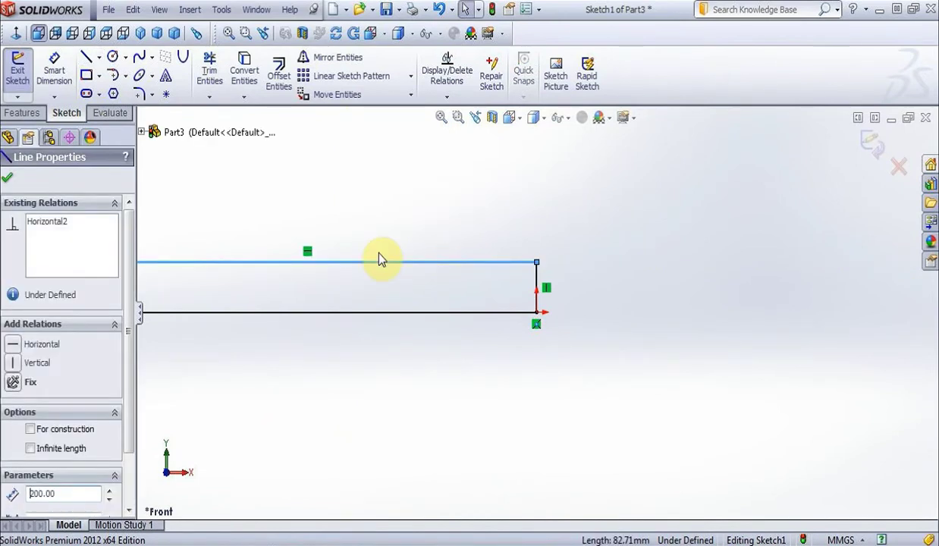
# - Sketch a slanted line about 71 mm long up and left from the origin and set its angle to 150°
pyautogui.click(85, 57)
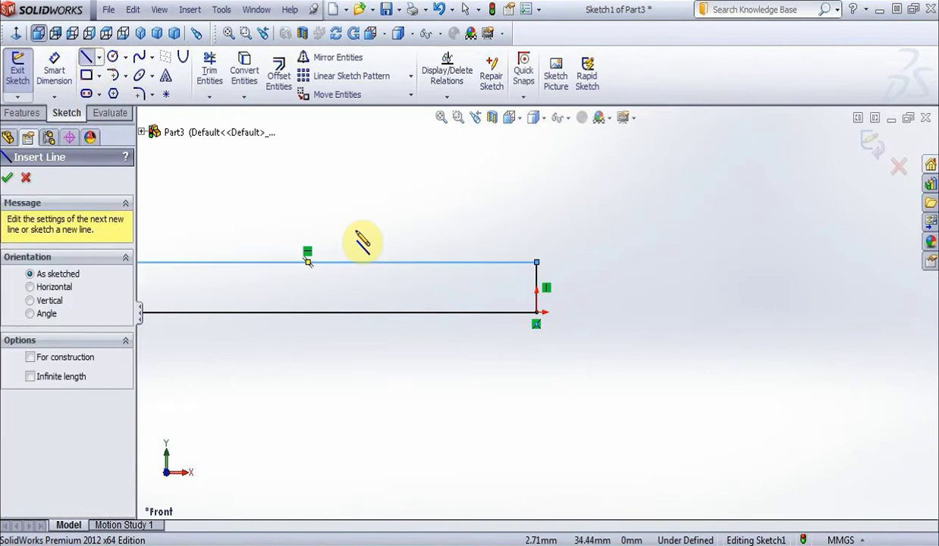
pyautogui.click(536, 311)
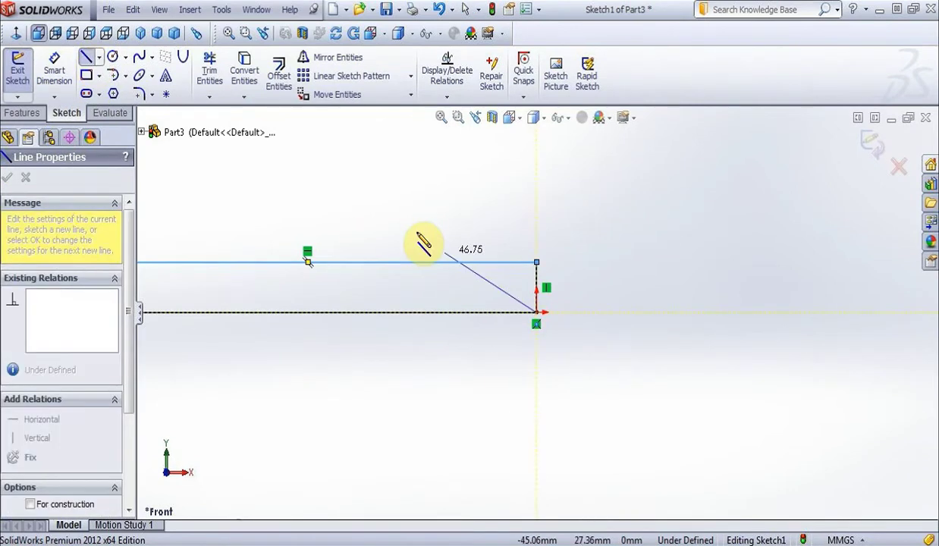
pyautogui.click(396, 225)
pyautogui.press('Escape')
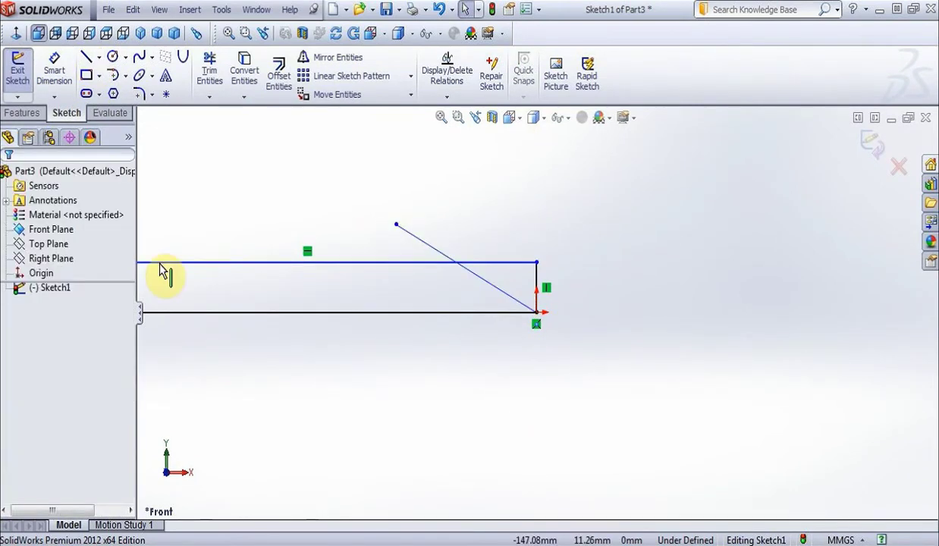
pyautogui.click(436, 254)
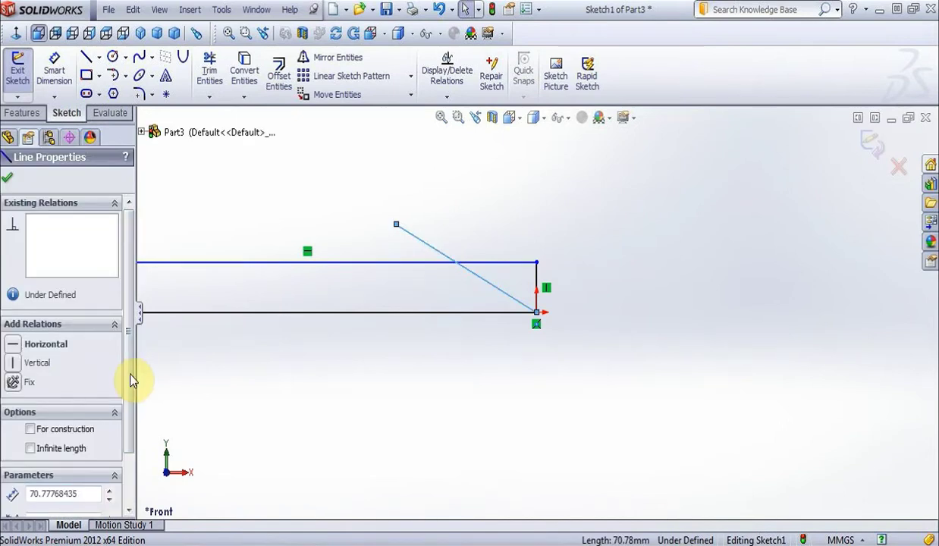
pyautogui.scroll(-2, 130, 431)
pyautogui.scroll(-1, 131, 431)
pyautogui.moveTo(99, 455); pyautogui.dragTo(28, 458)
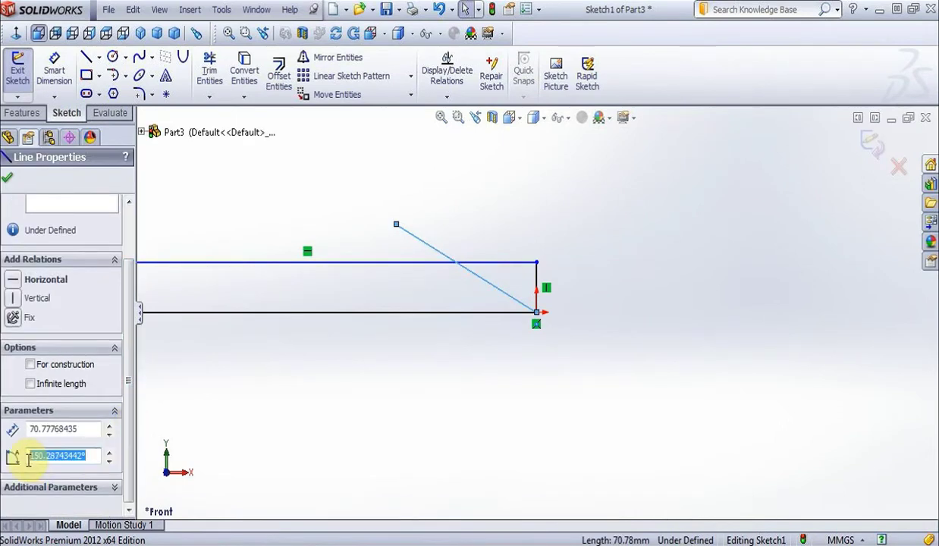
pyautogui.write('150')
pyautogui.press('Return')
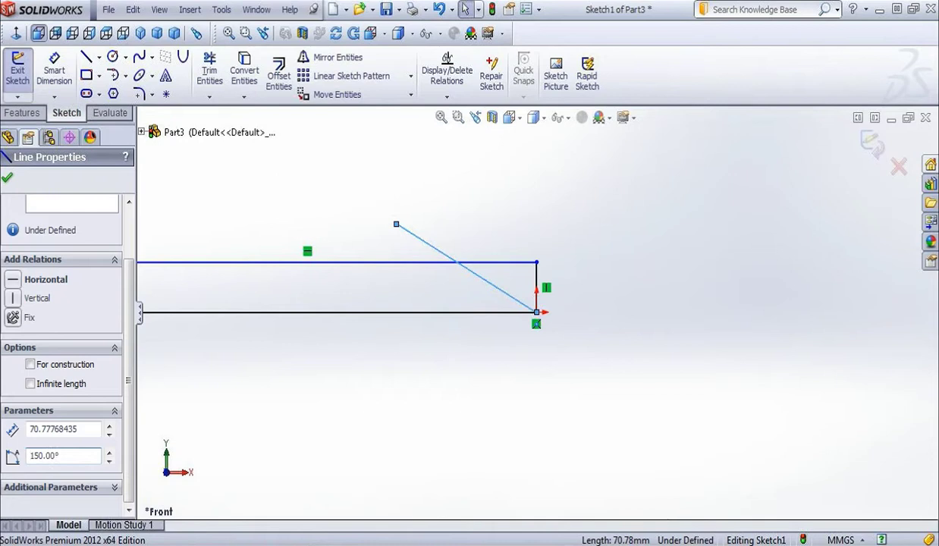
# - Dimension the distance between the lower and upper horizontal lines at 20 mm
pyautogui.click(59, 72)
pyautogui.click(272, 311)
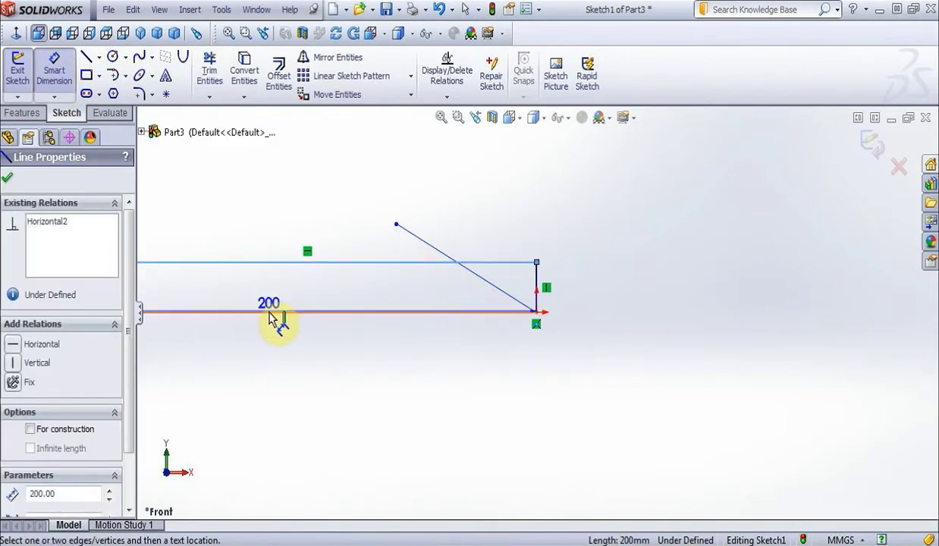
pyautogui.click(271, 262)
pyautogui.click(272, 288)
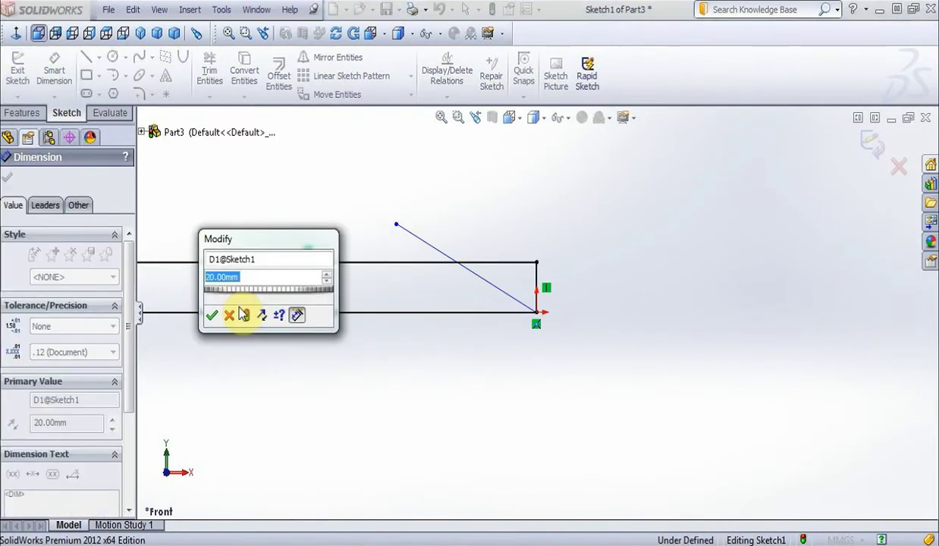
pyautogui.click(215, 315)
pyautogui.scroll(-2, 412, 287)
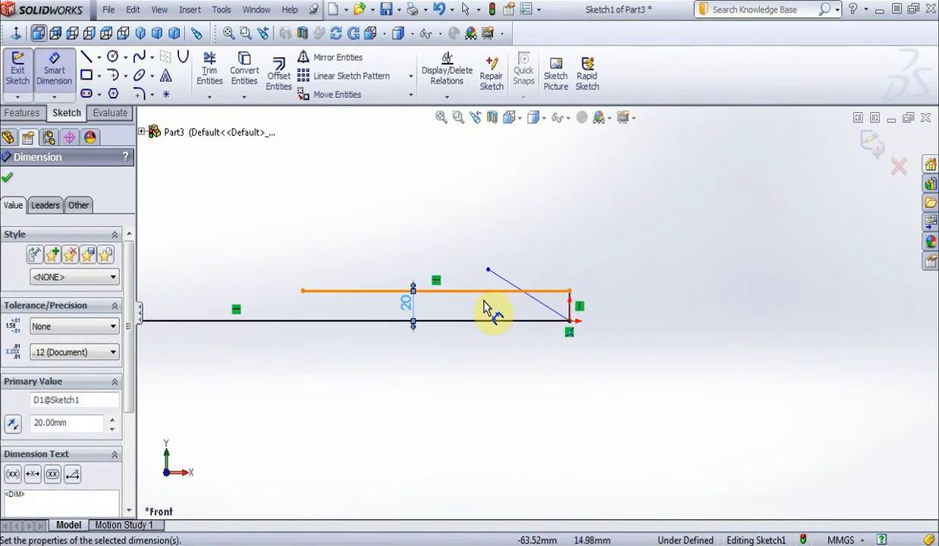
pyautogui.scroll(1, 424, 282)
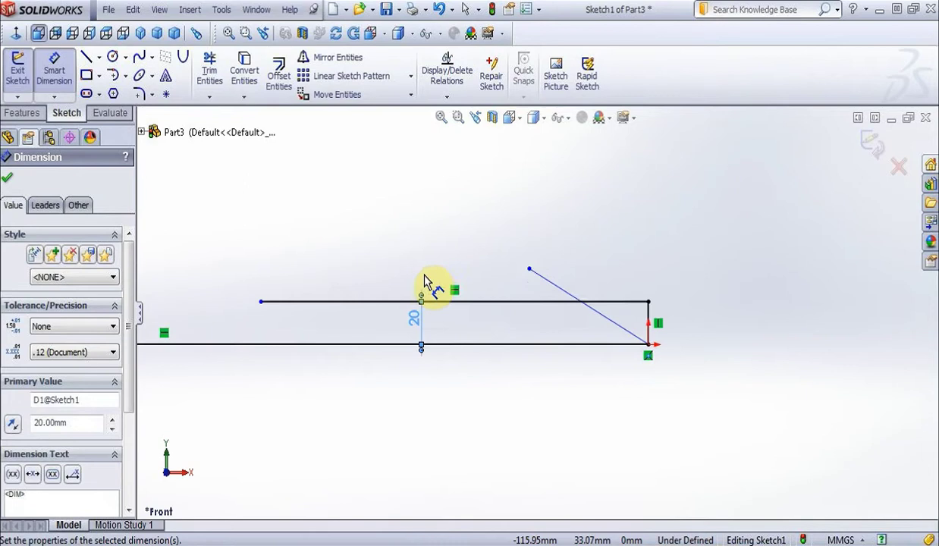
# - Sketch a short horizontal line about 17 mm long leftward from the upper line's left end
pyautogui.click(86, 57)
pyautogui.moveTo(261, 302); pyautogui.dragTo(228, 302)
pyautogui.press('Escape')
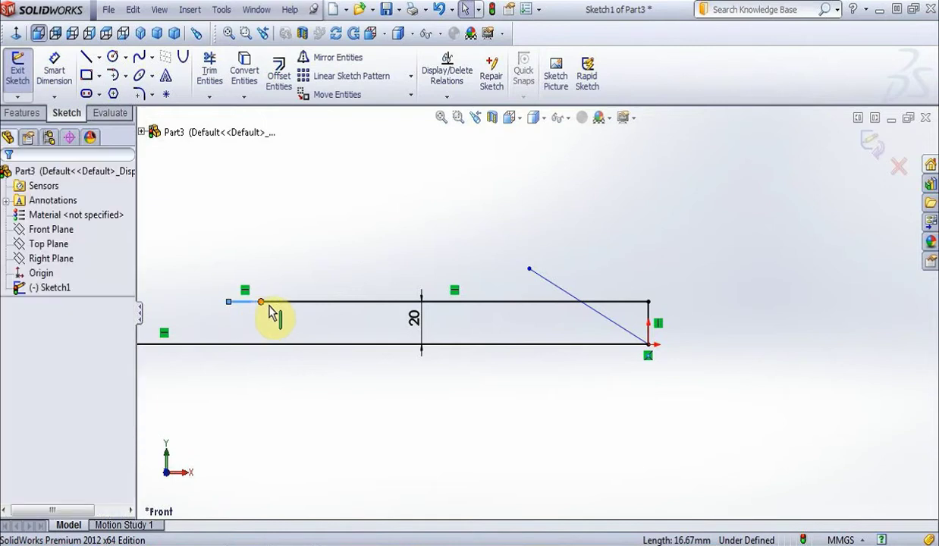
# - Dimension the long upper line at 200 mm and set the short line at its left end to 10 mm
pyautogui.click(296, 302)
pyautogui.click(294, 280)
pyautogui.click(58, 68)
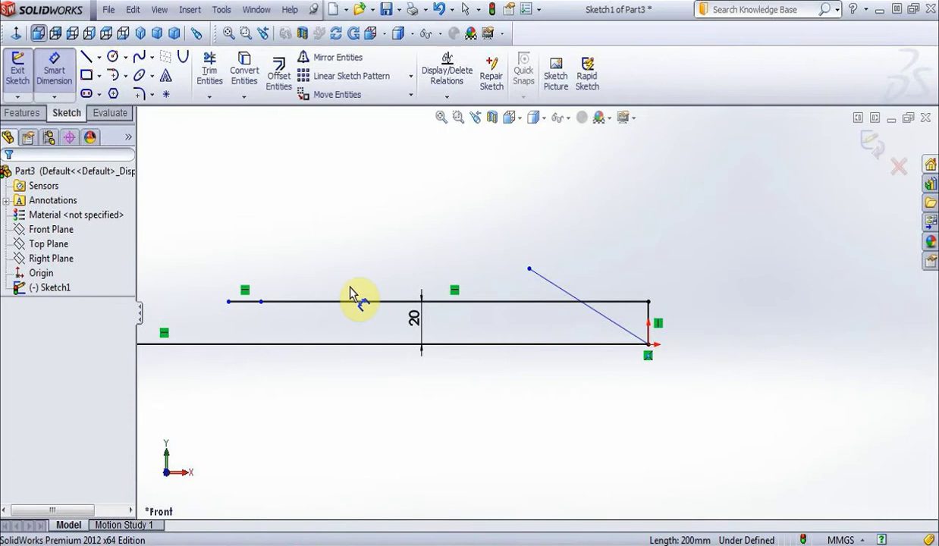
pyautogui.click(361, 302)
pyautogui.click(361, 289)
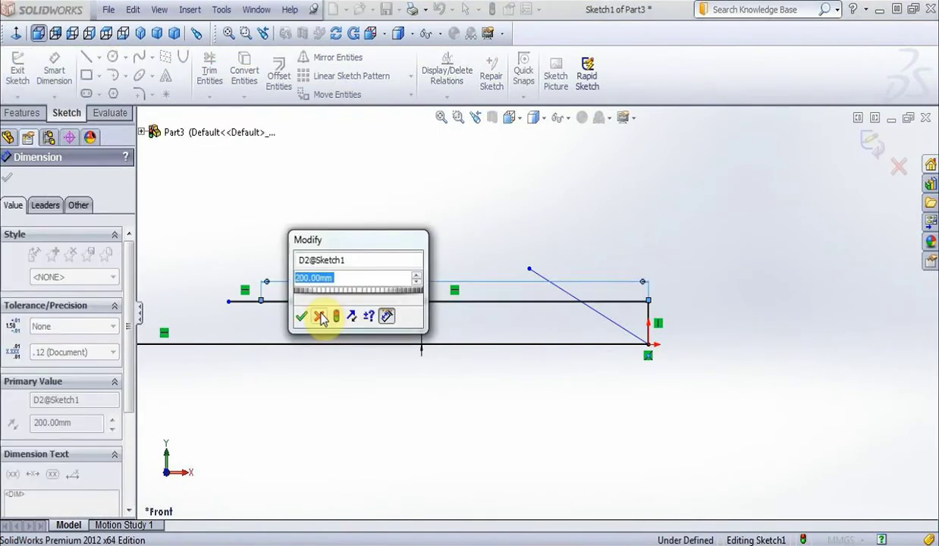
pyautogui.press('Escape')
pyautogui.click(245, 302)
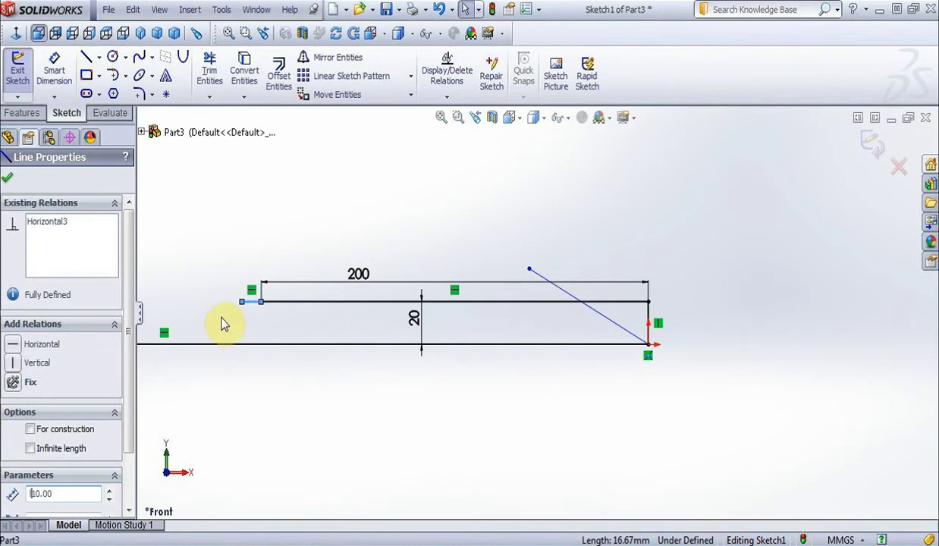
# - Sketch a vertical line upward from the short line's left end and set its length to 10 mm
pyautogui.click(87, 57)
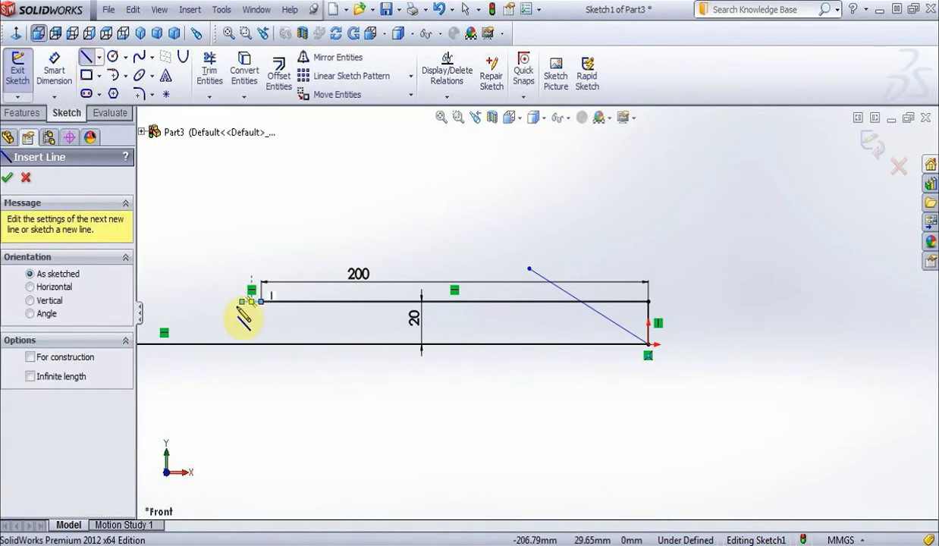
pyautogui.click(242, 302)
pyautogui.click(241, 272)
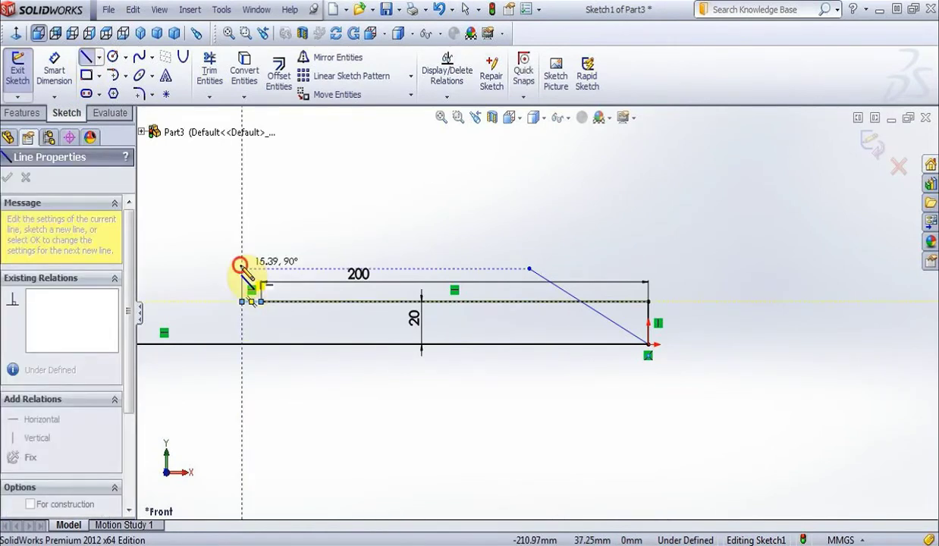
pyautogui.press('Escape')
pyautogui.click(242, 292)
pyautogui.doubleClick(64, 494)
pyautogui.write('10')
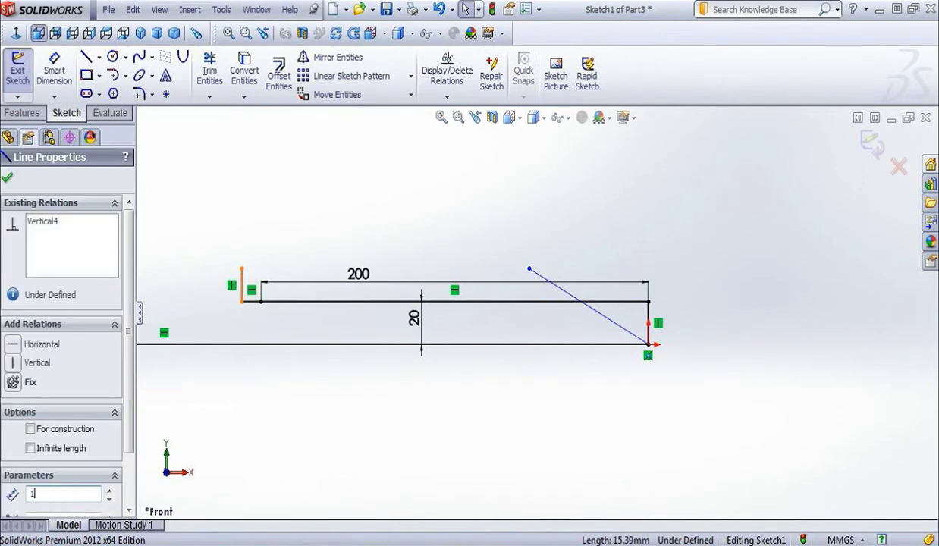
pyautogui.press('Return')
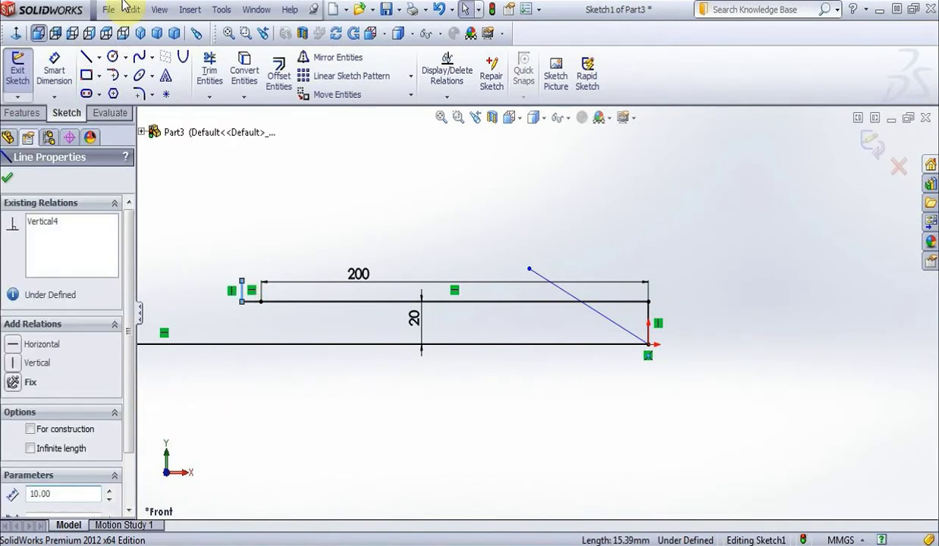
# - Draw a diagonal line from the 10 mm vertical line's top to the short line's right end and mirror it about the vertical line
pyautogui.click(243, 288)
pyautogui.press('Escape')
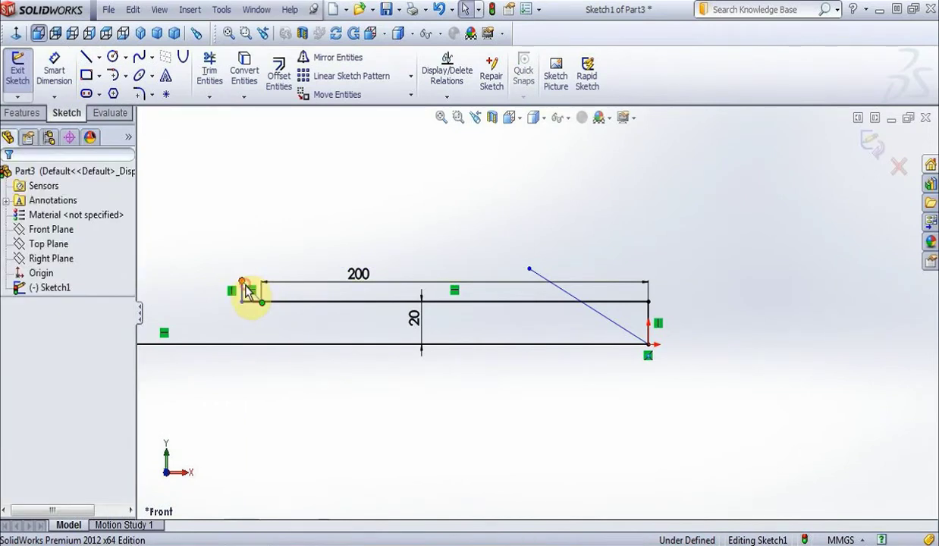
pyautogui.scroll(-2, 370, 299)
pyautogui.scroll(5, 383, 299)
pyautogui.click(414, 304)
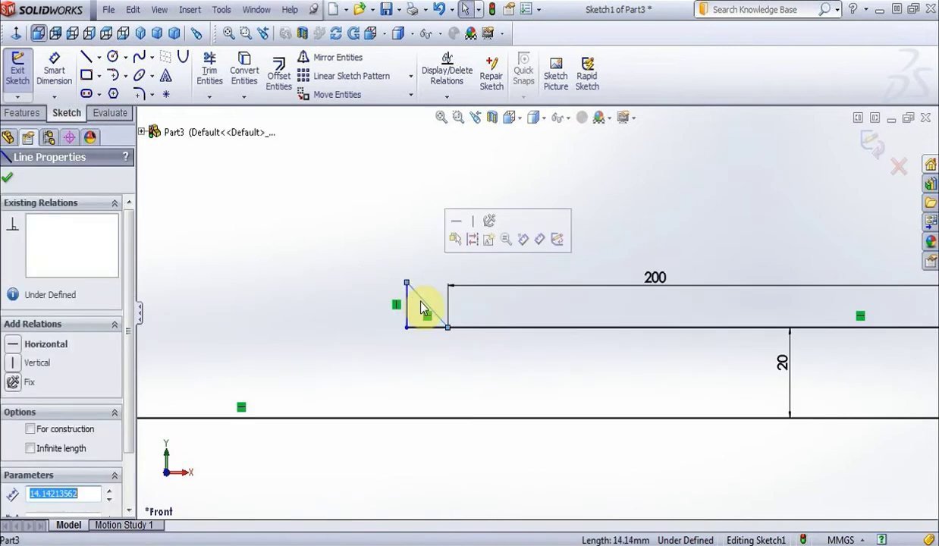
pyautogui.click(318, 57)
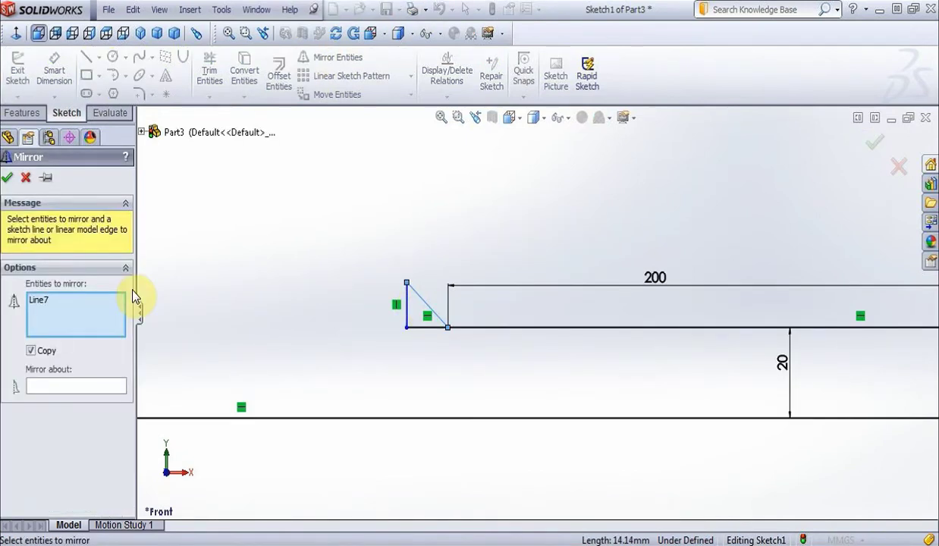
pyautogui.click(97, 387)
pyautogui.click(408, 309)
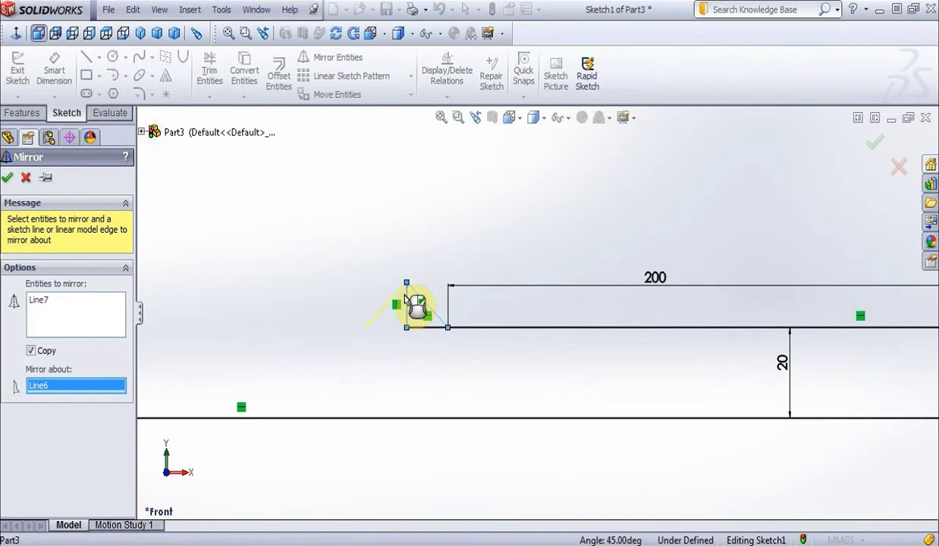
pyautogui.click(8, 177)
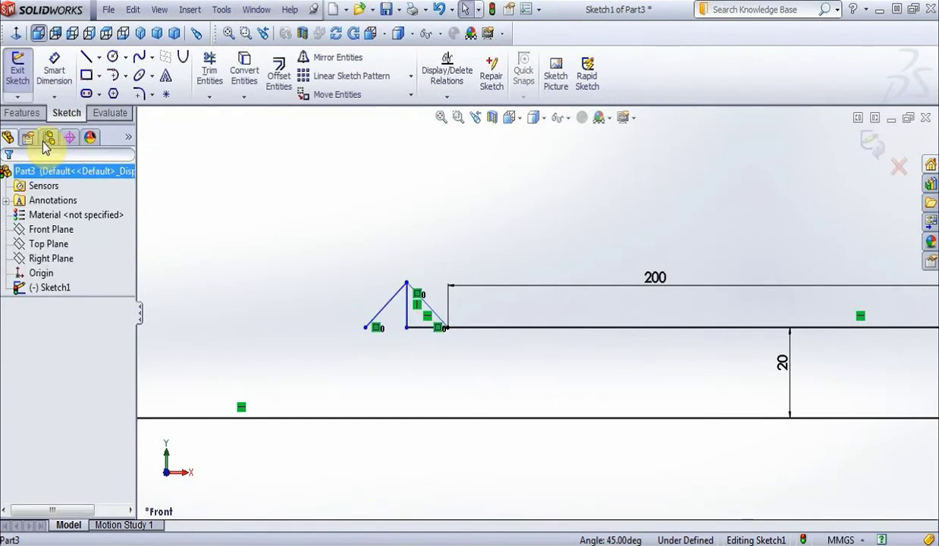
# - Sketch a horizontal line leftward from the lower end of the mirrored diagonal and set its length to 200 mm
pyautogui.click(86, 56)
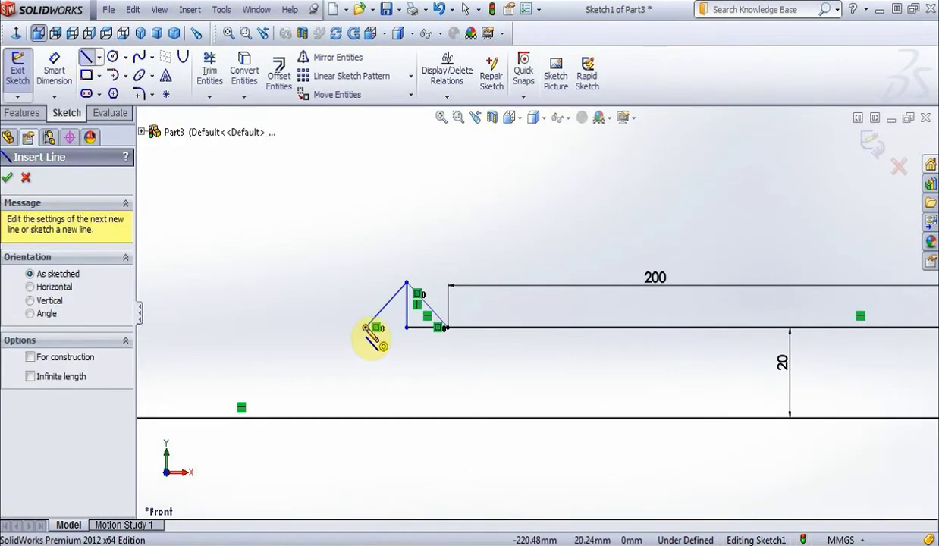
pyautogui.click(367, 328)
pyautogui.click(242, 328)
pyautogui.press('Escape')
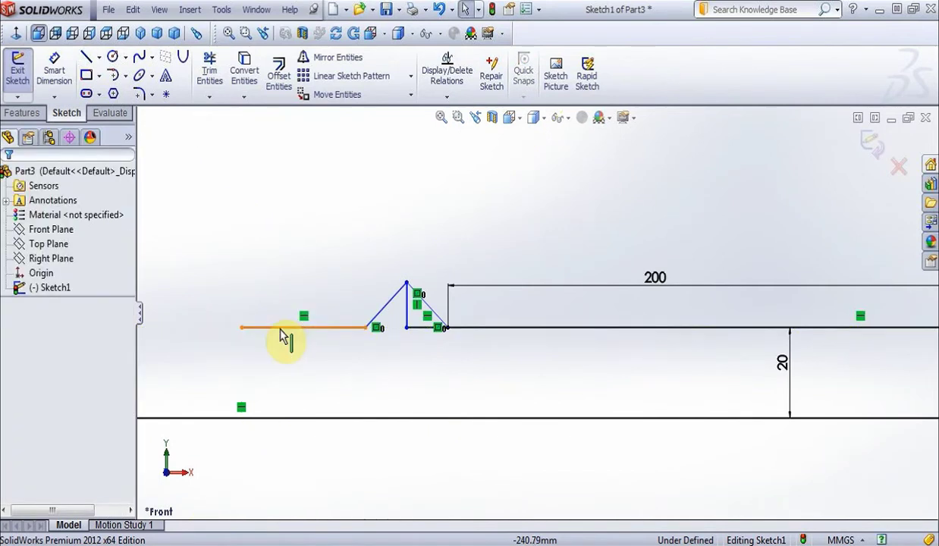
pyautogui.click(280, 328)
pyautogui.write('200')
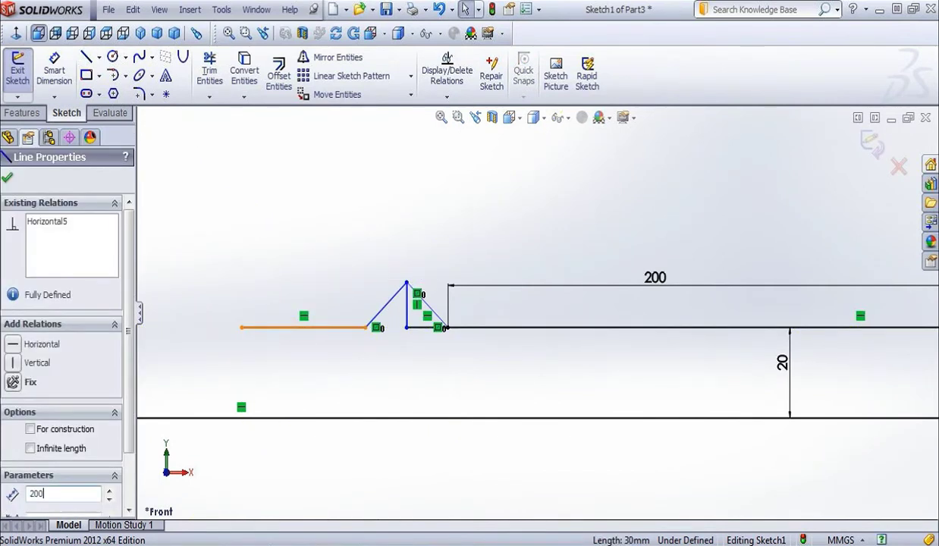
pyautogui.press('Return')
# - Delete the vertical helper line and the short horizontal line inside the triangular peak
pyautogui.scroll(5, 440, 258)
pyautogui.press('f')
pyautogui.scroll(-5, 524, 322)
pyautogui.click(521, 325)
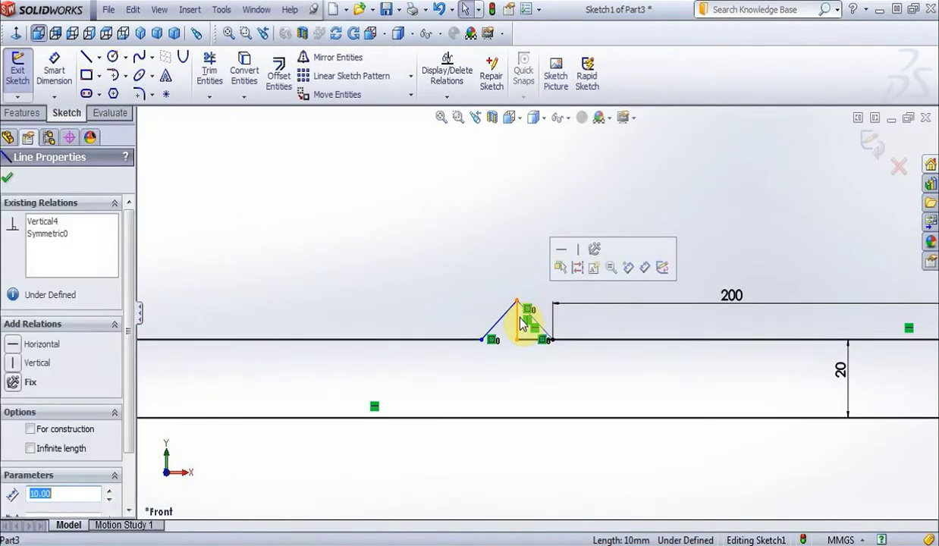
pyautogui.click(534, 334)
# - Round the triangular peak's apex with a 5 mm sketch fillet between the two diagonals
pyautogui.click(139, 94)
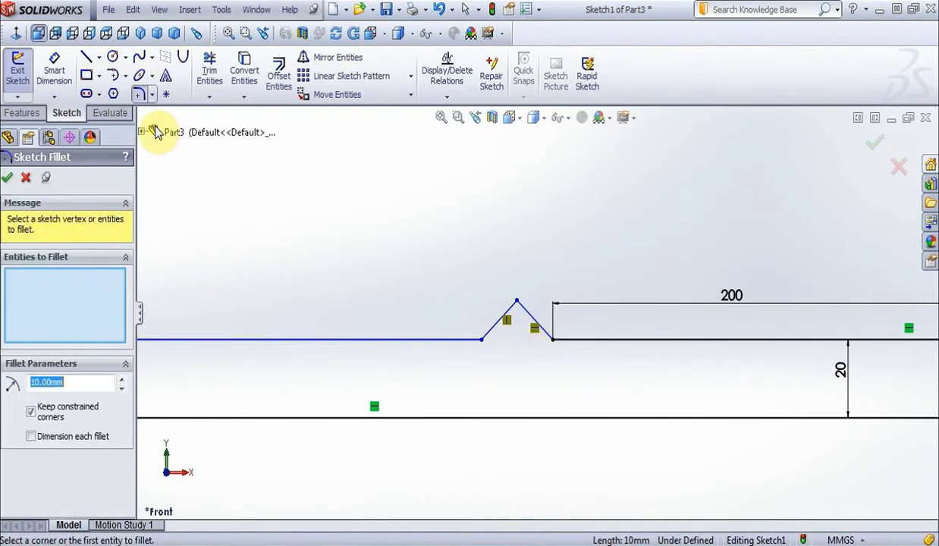
pyautogui.click(507, 320)
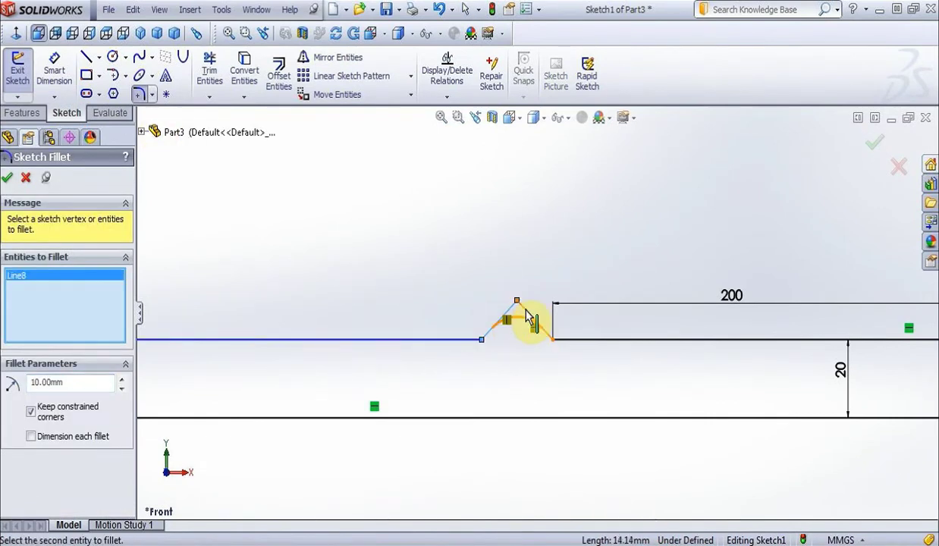
pyautogui.click(526, 317)
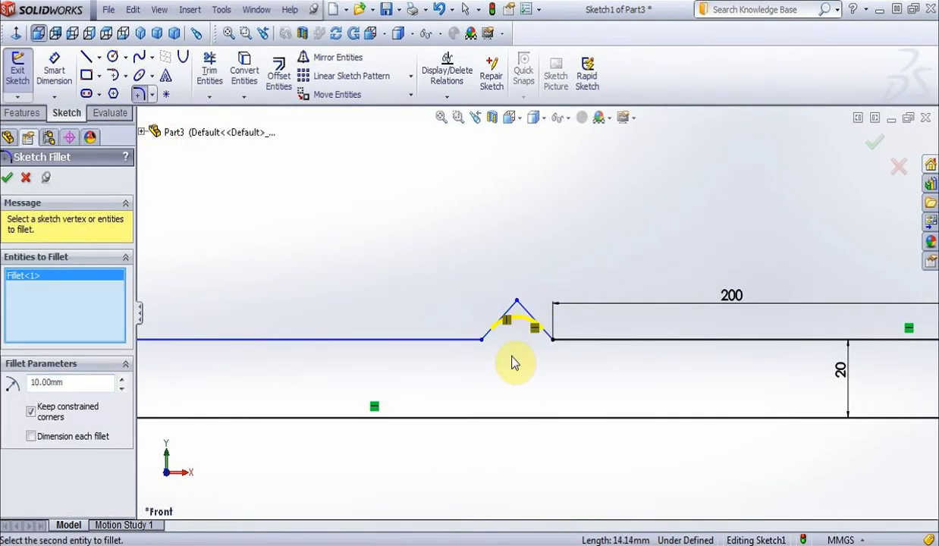
pyautogui.moveTo(69, 383); pyautogui.dragTo(25, 383)
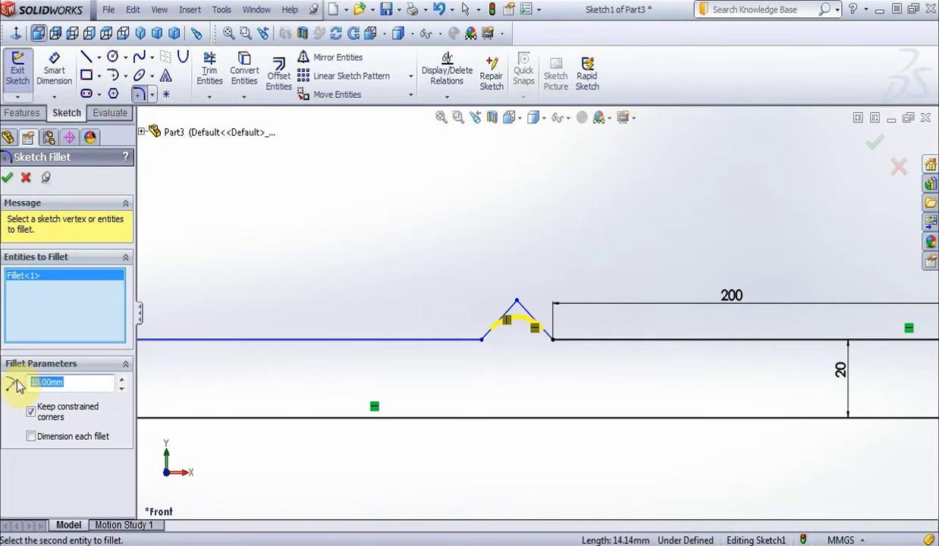
pyautogui.write('5')
pyautogui.press('Return')
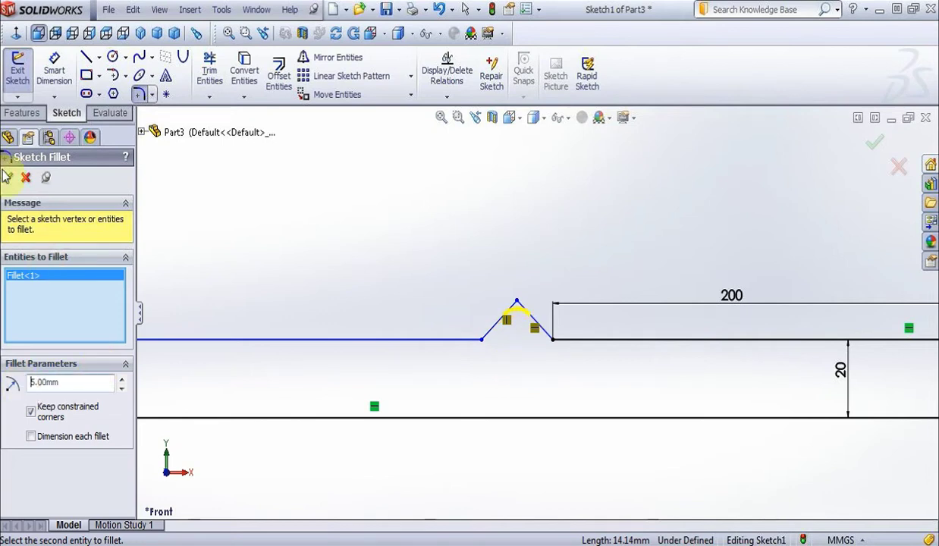
# - Add 10 mm sketch fillets at both base corners where the peak's diagonals meet the horizontal lines
pyautogui.moveTo(65, 383); pyautogui.dragTo(27, 390)
pyautogui.write('10')
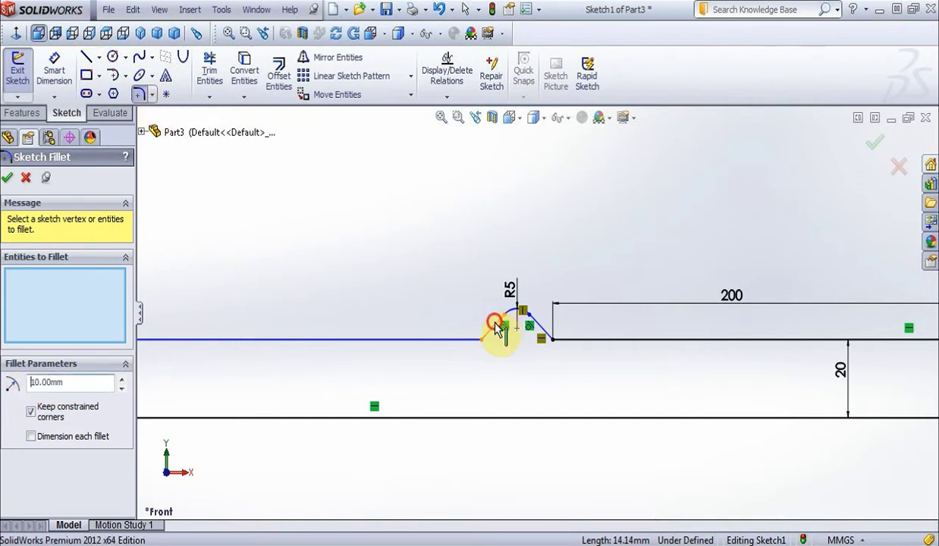
pyautogui.click(495, 326)
pyautogui.click(558, 339)
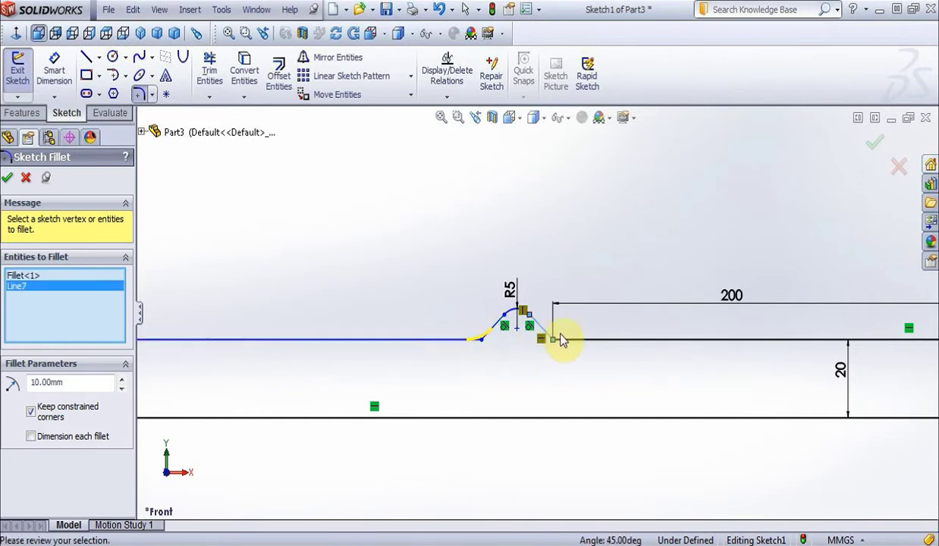
pyautogui.click(543, 341)
pyautogui.click(9, 180)
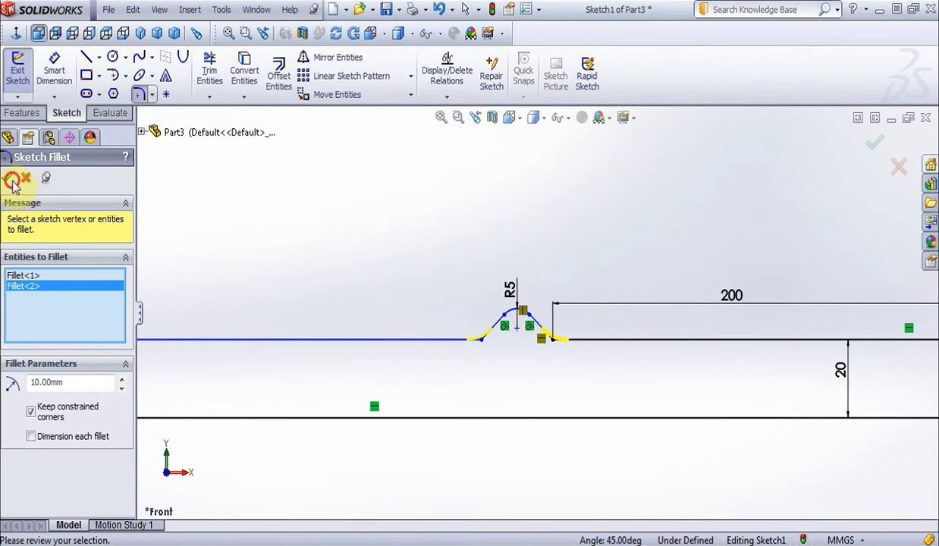
# - Trim the end diagonal above the upper line, the upper line beyond that diagonal, and the vertical line at the origin
pyautogui.scroll(4, 341, 280)
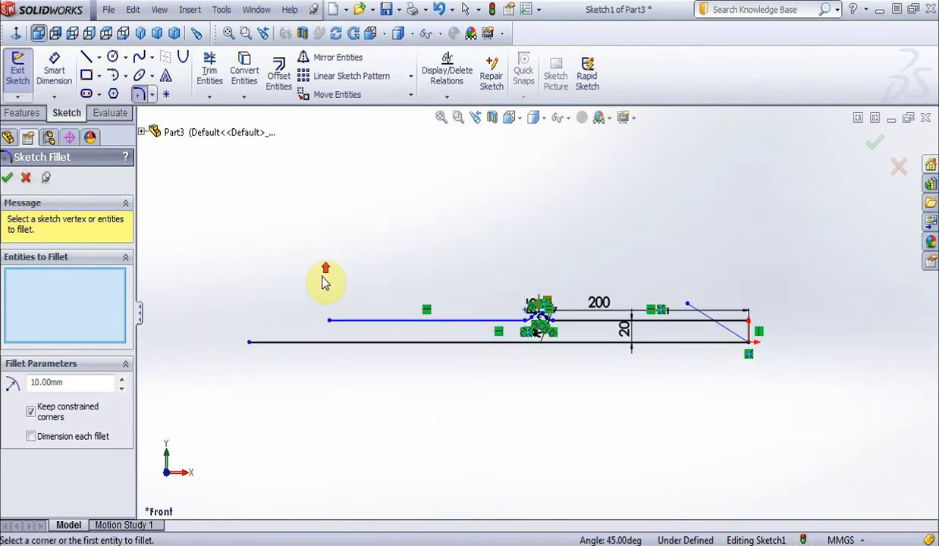
pyautogui.scroll(-3, 757, 330)
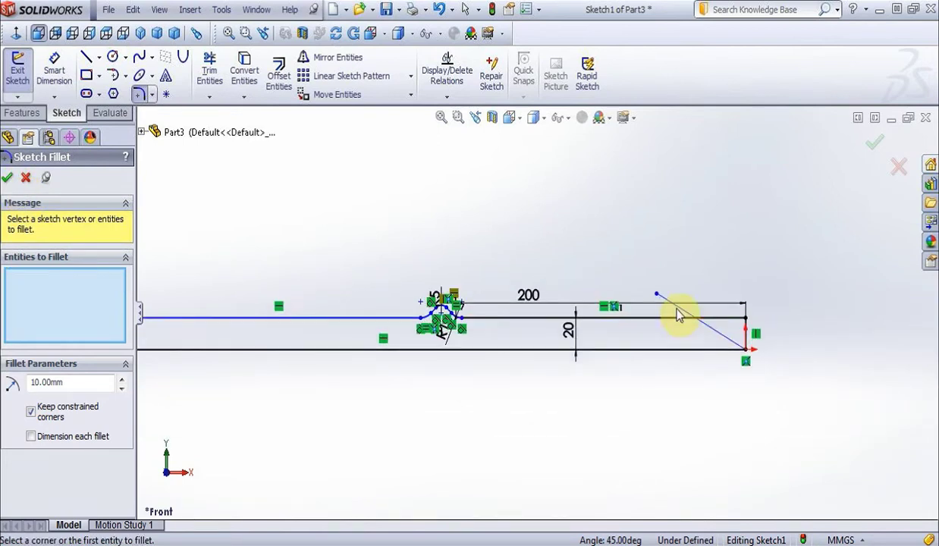
pyautogui.click(210, 70)
pyautogui.moveTo(701, 322); pyautogui.dragTo(644, 298)
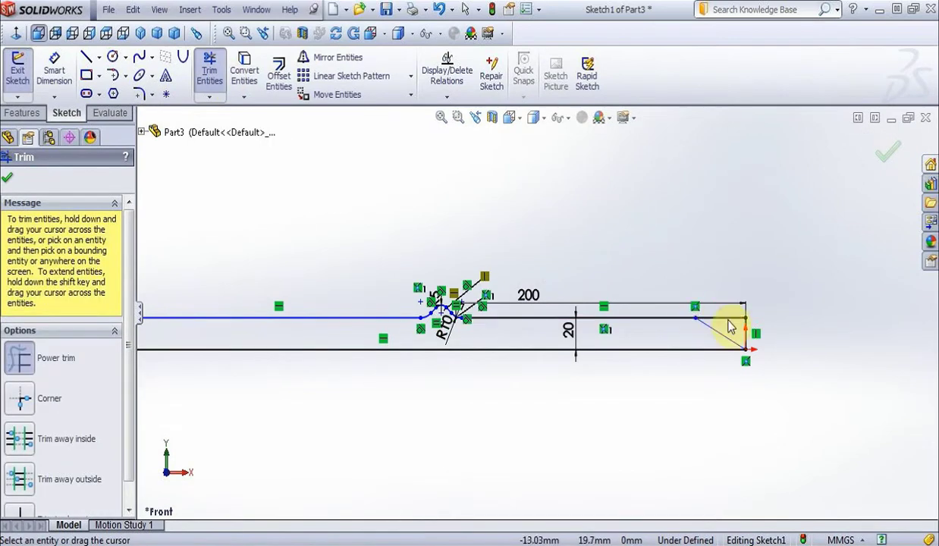
pyautogui.moveTo(733, 334); pyautogui.dragTo(754, 330)
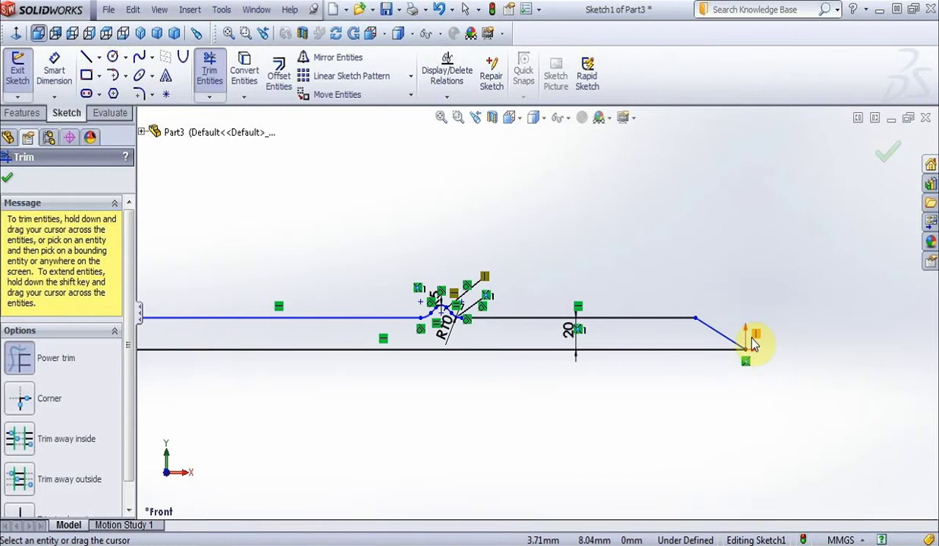
pyautogui.scroll(-1, 709, 305)
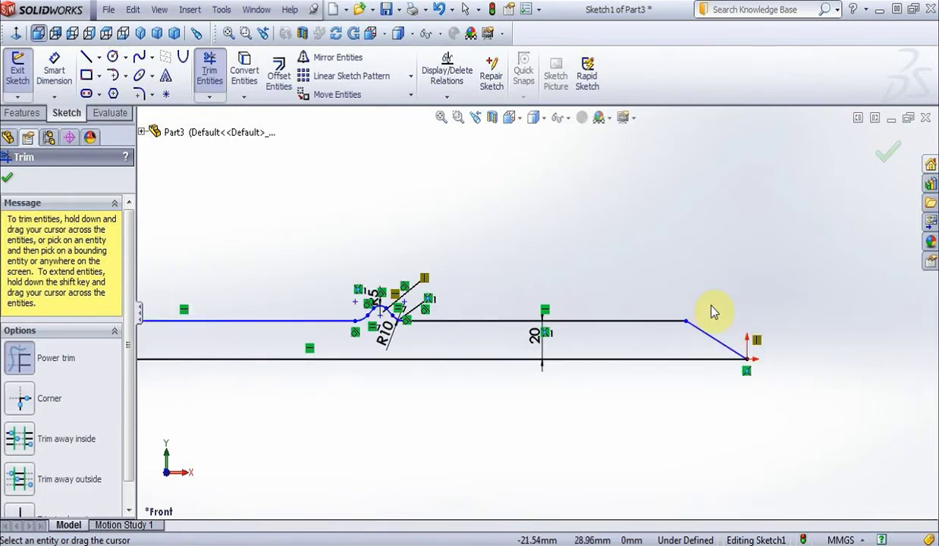
pyautogui.scroll(3, 712, 311)
pyautogui.press('Escape')
# - Mirror the whole upper profile, including the rounded peak and end diagonal, about the long 500 mm horizontal line
pyautogui.moveTo(226, 319); pyautogui.dragTo(638, 363)
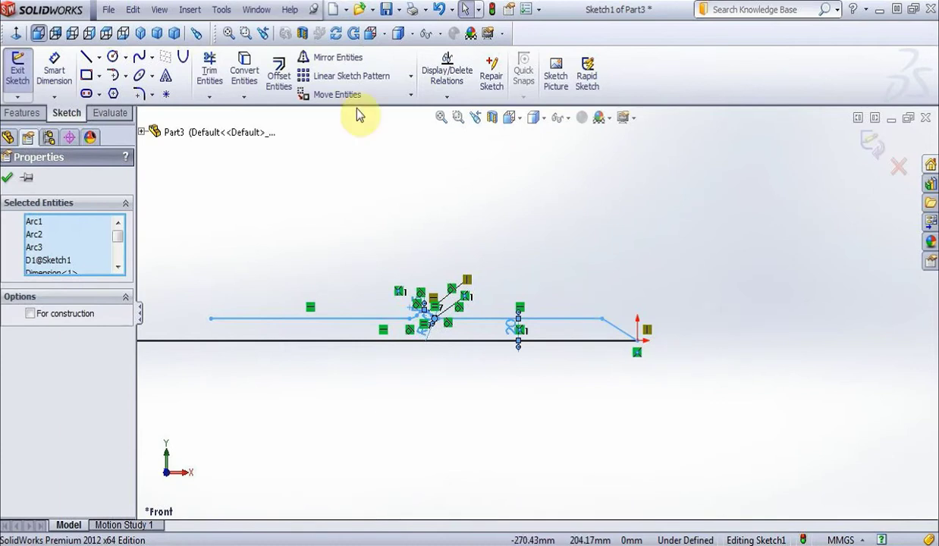
pyautogui.click(335, 58)
pyautogui.click(94, 387)
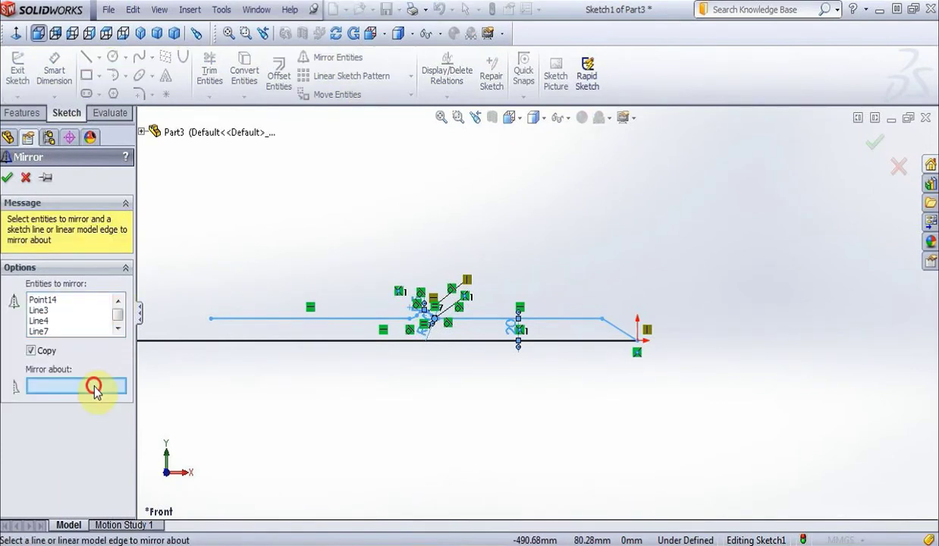
pyautogui.click(387, 341)
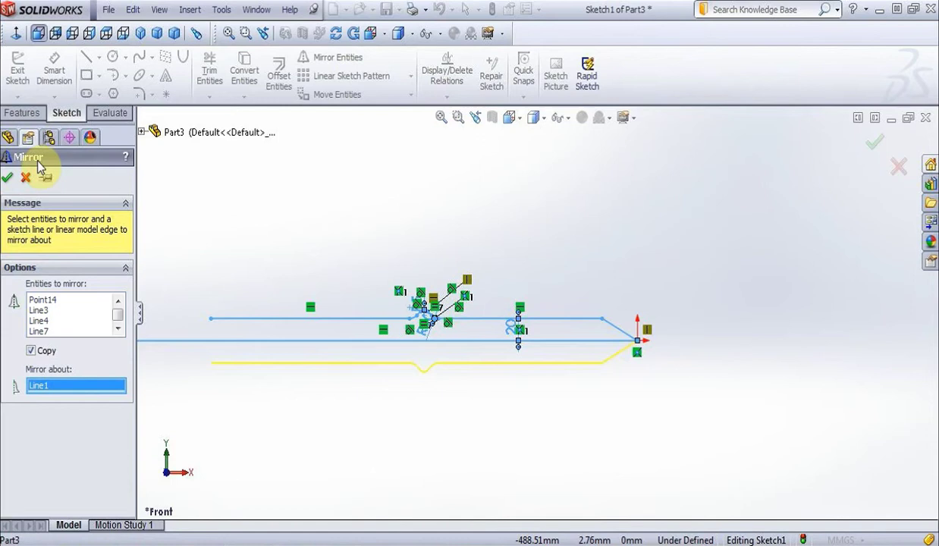
pyautogui.click(9, 177)
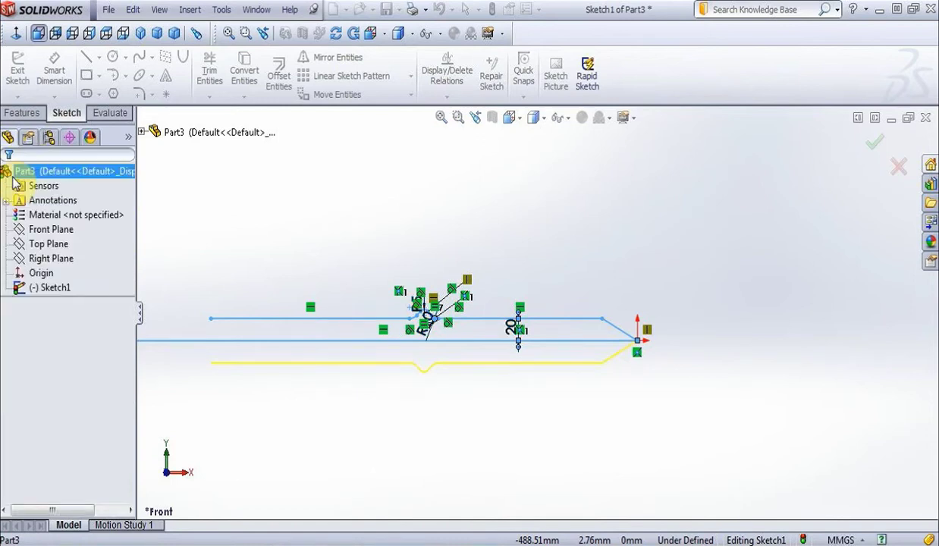
# - Round the pointed tip at the origin with a 10 mm sketch fillet between the upper and lower diagonals
pyautogui.click(622, 341)
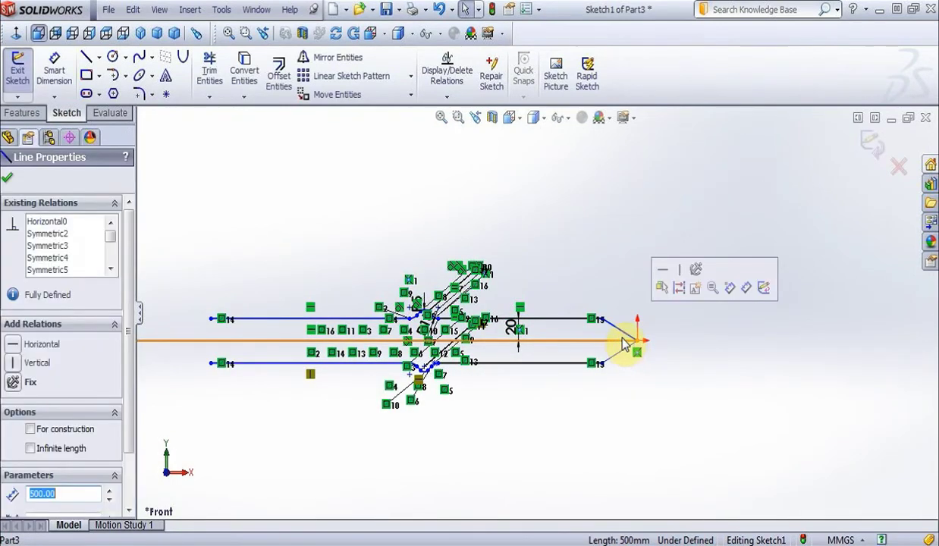
pyautogui.scroll(-3, 621, 341)
pyautogui.scroll(-4, 599, 337)
pyautogui.press('Escape')
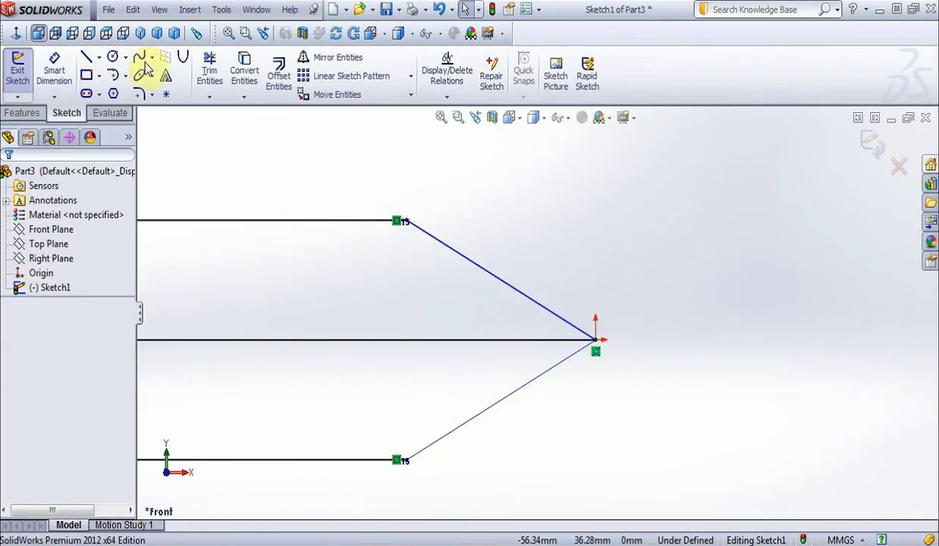
pyautogui.click(139, 93)
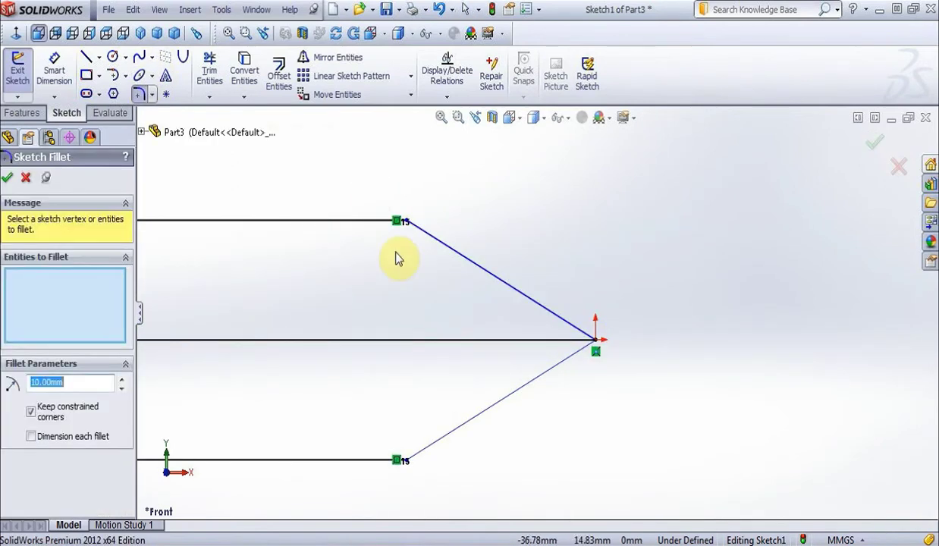
pyautogui.click(521, 296)
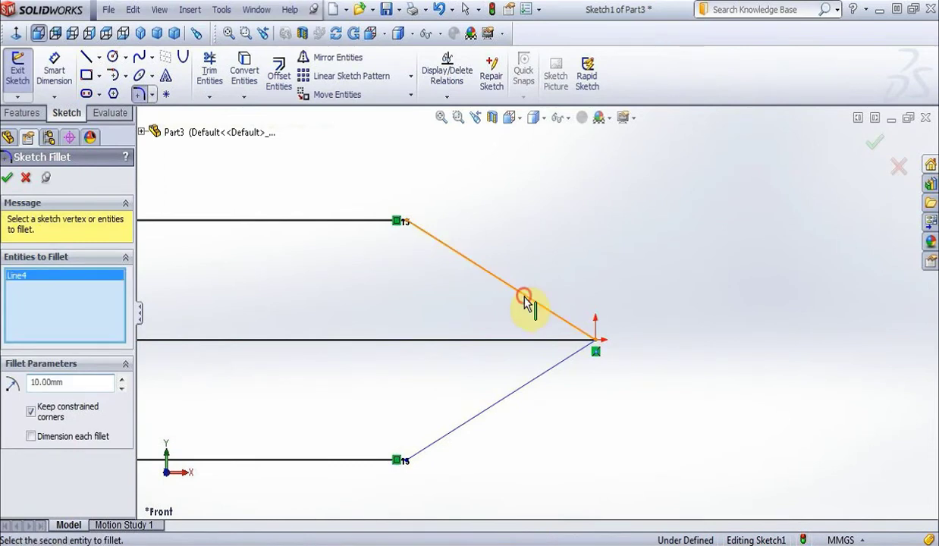
pyautogui.click(551, 379)
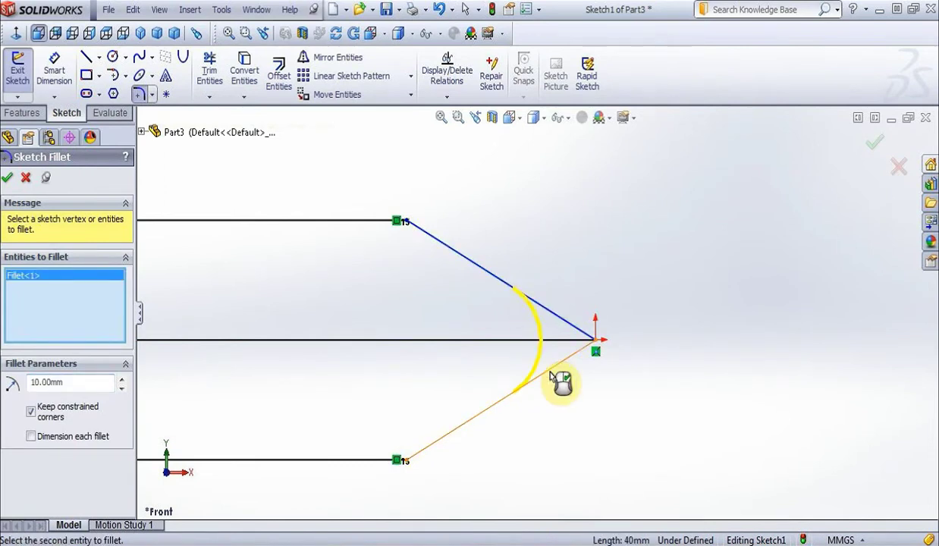
pyautogui.click(7, 177)
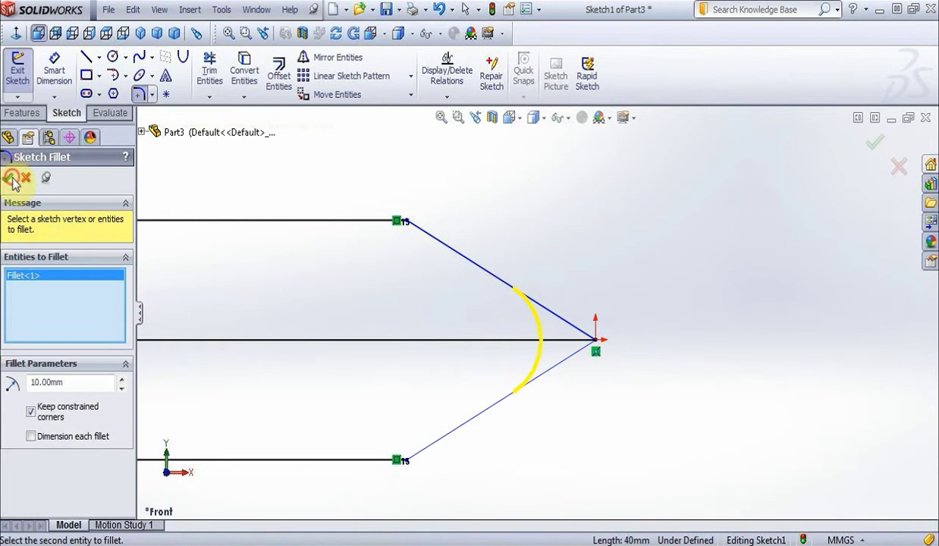
# - Sketch a vertical line downward from the upper profile's left horizontal line and set its length to 14.50 mm
pyautogui.scroll(2, 690, 193)
pyautogui.scroll(-5, 758, 243)
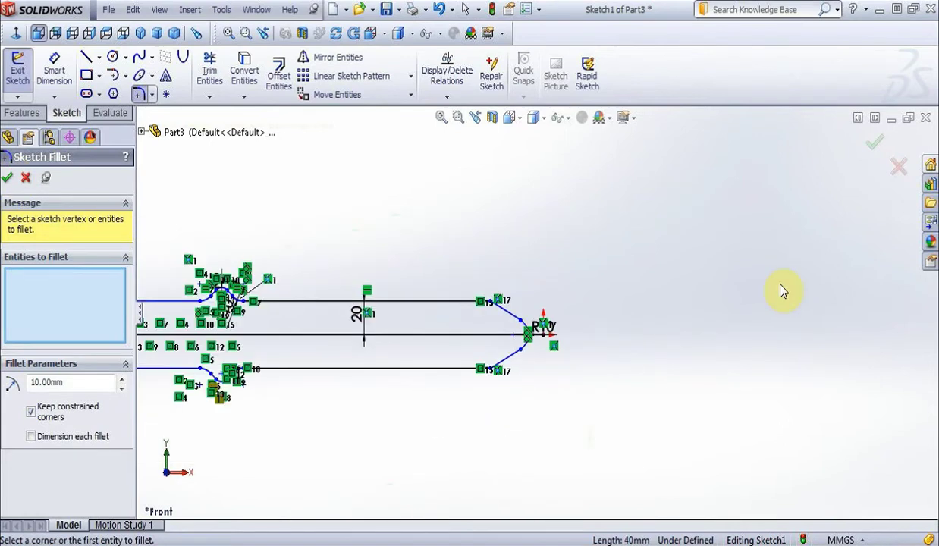
pyautogui.scroll(2, 364, 292)
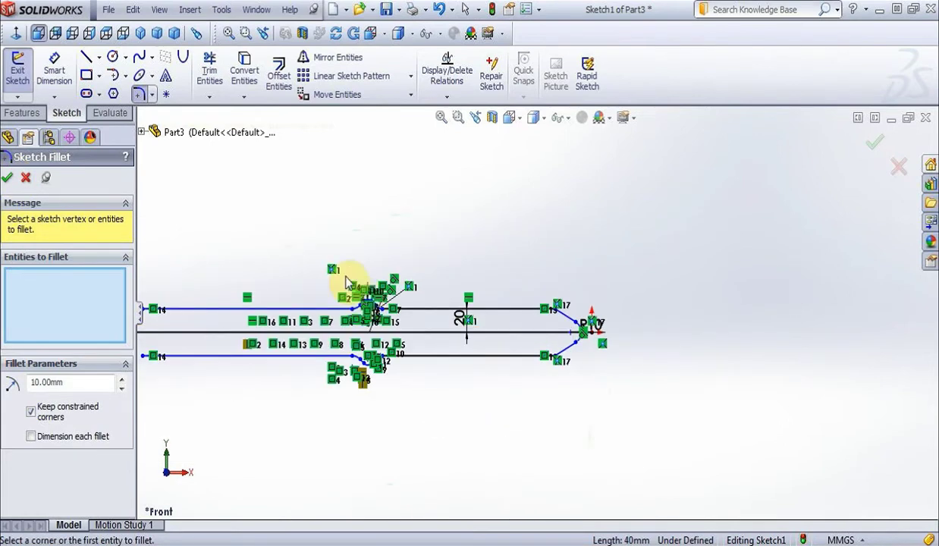
pyautogui.scroll(-2, 342, 296)
pyautogui.scroll(5, 376, 304)
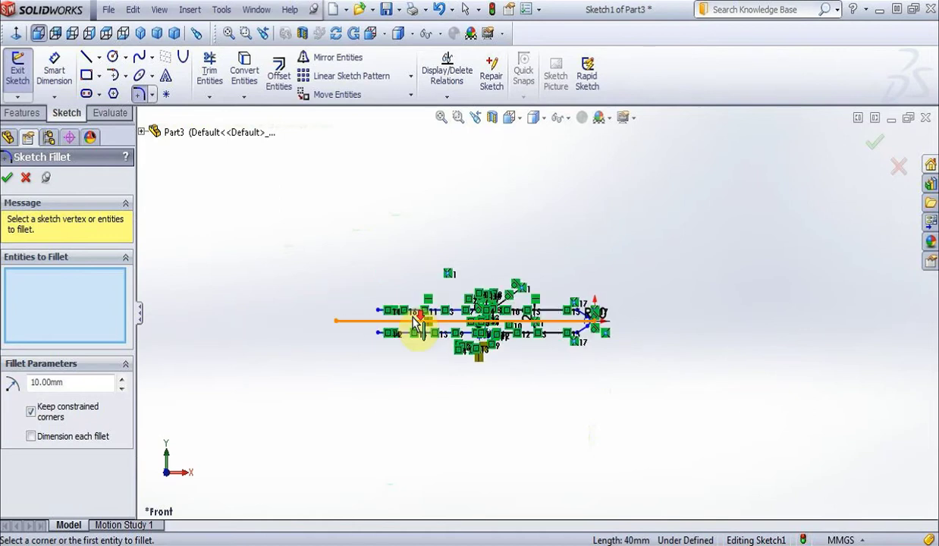
pyautogui.click(88, 59)
pyautogui.scroll(4, 364, 318)
pyautogui.click(500, 260)
pyautogui.doubleClick(502, 316)
pyautogui.press('Escape')
pyautogui.click(501, 319)
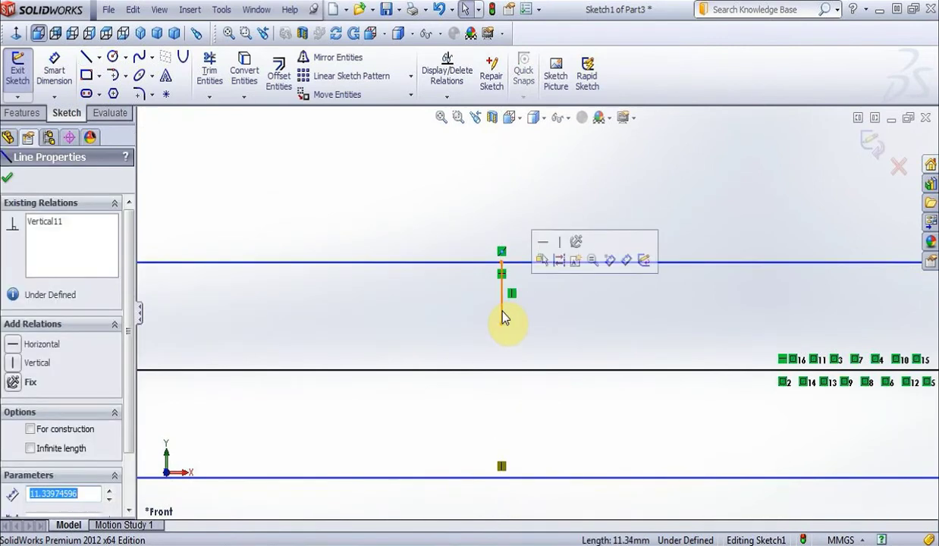
pyautogui.write('14.50')
pyautogui.press('Return')
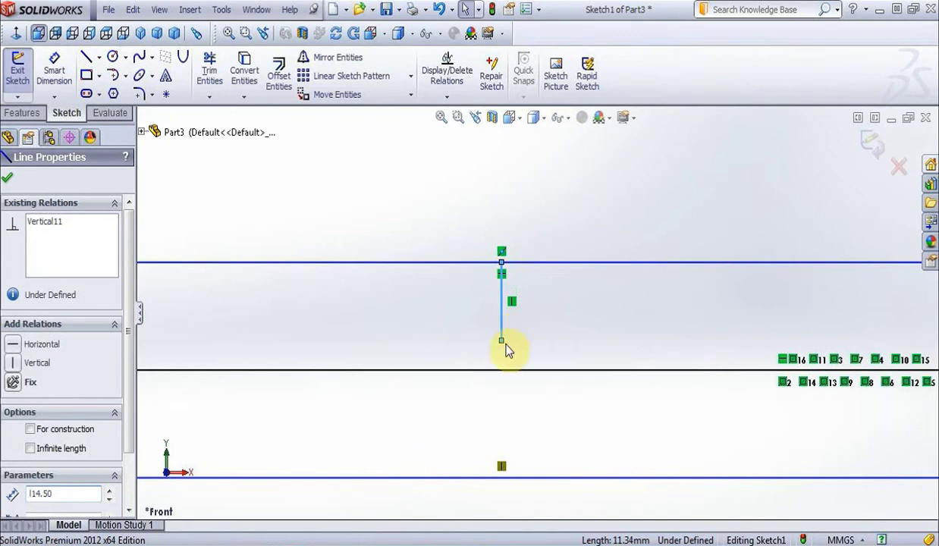
# - Sketch a horizontal line leftward from the lower end of the 14.50 mm vertical line and set its length to 50 mm
pyautogui.click(87, 57)
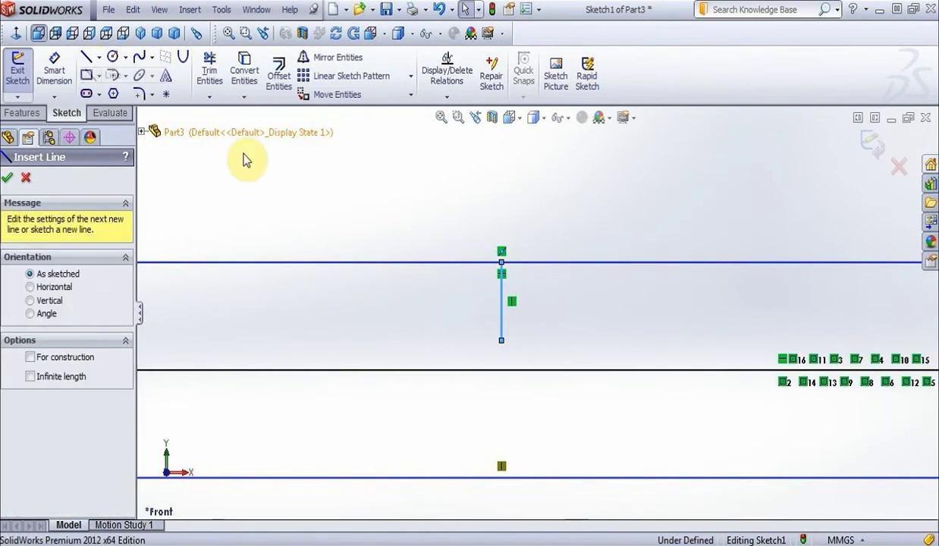
pyautogui.click(501, 339)
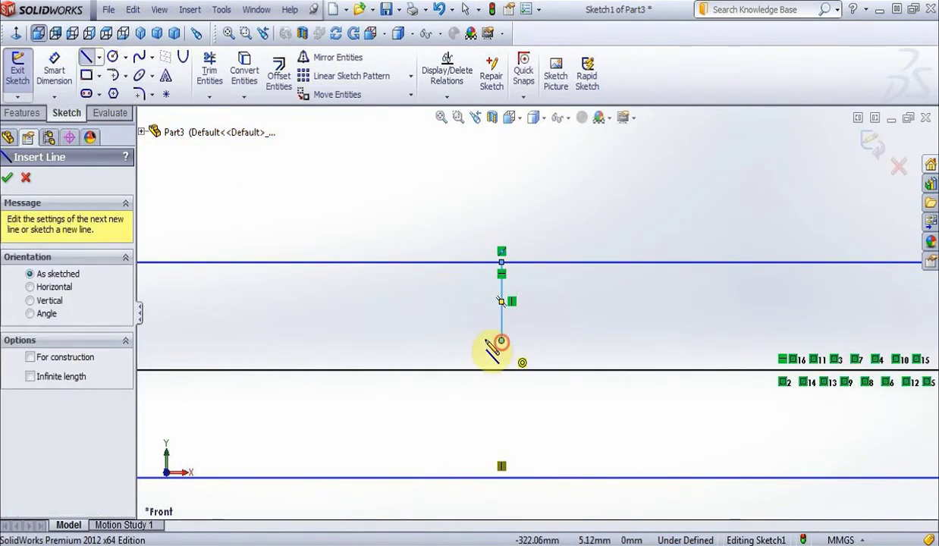
pyautogui.doubleClick(330, 340)
pyautogui.click(336, 335)
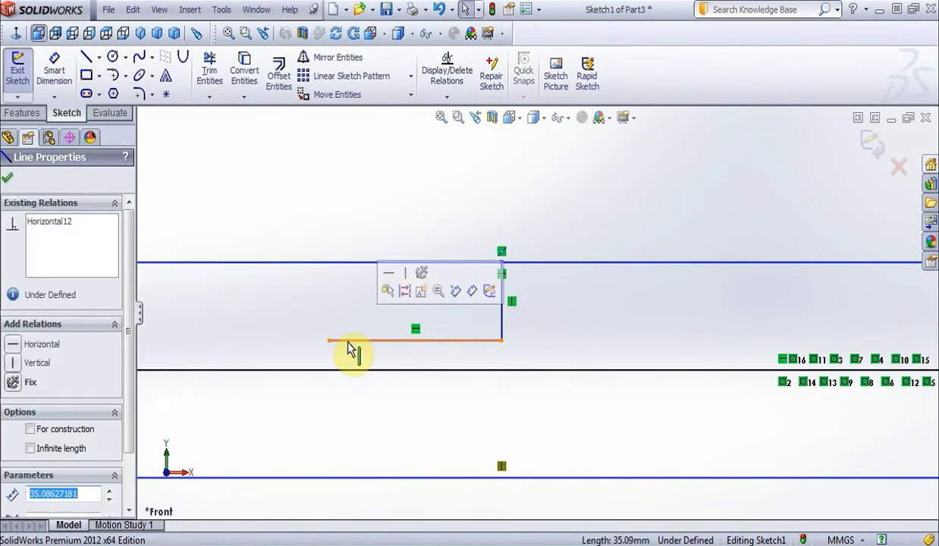
pyautogui.press('Return')
pyautogui.click(341, 357)
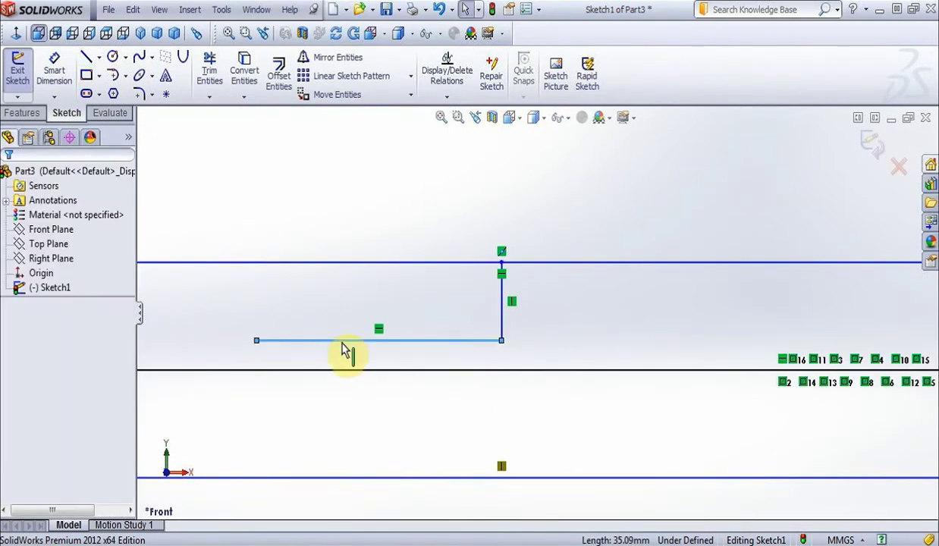
# - Mirror the 50 mm horizontal line about the short vertical line to extend it equally to the other side
pyautogui.click(341, 343)
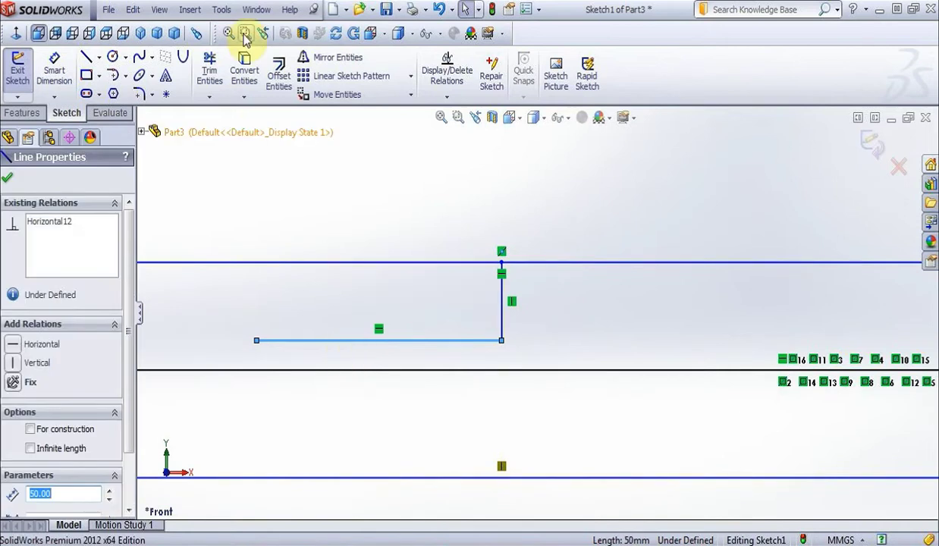
pyautogui.click(310, 59)
pyautogui.click(69, 387)
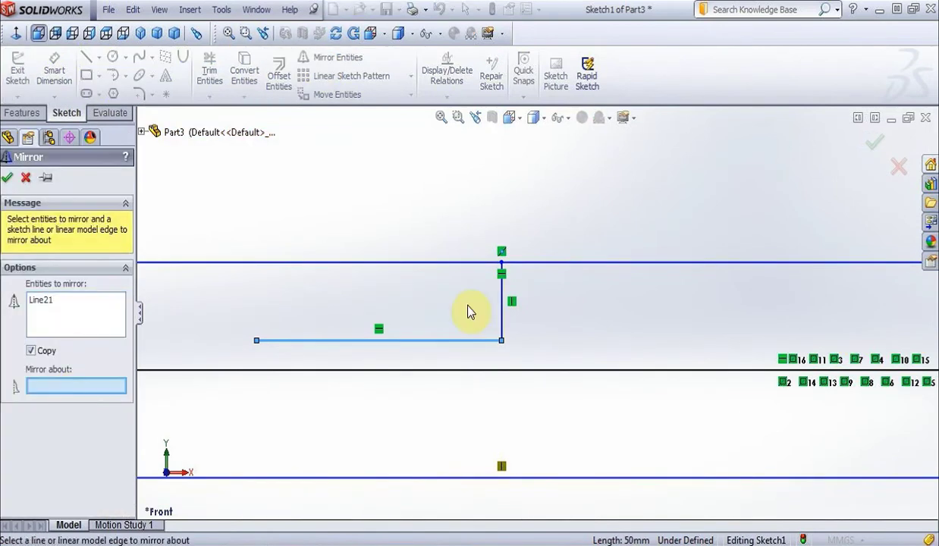
pyautogui.click(508, 303)
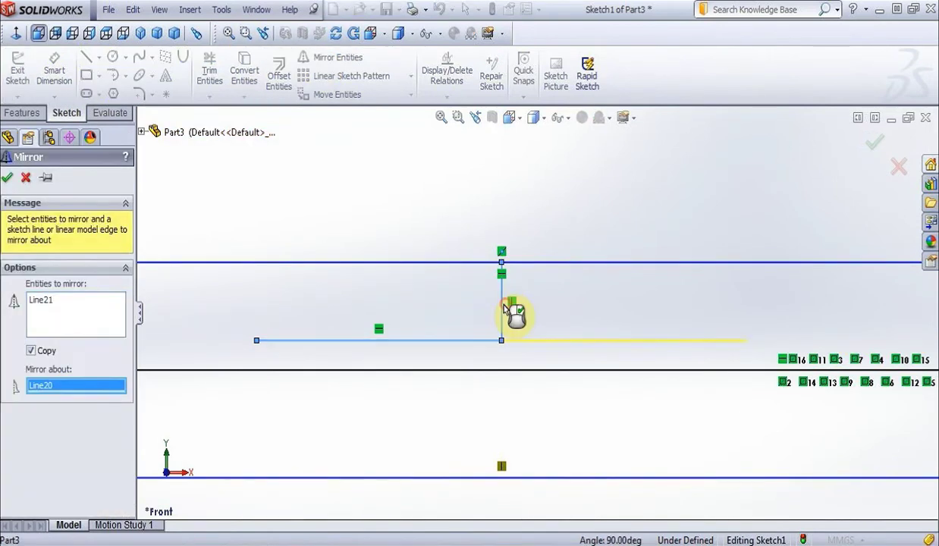
pyautogui.click(8, 178)
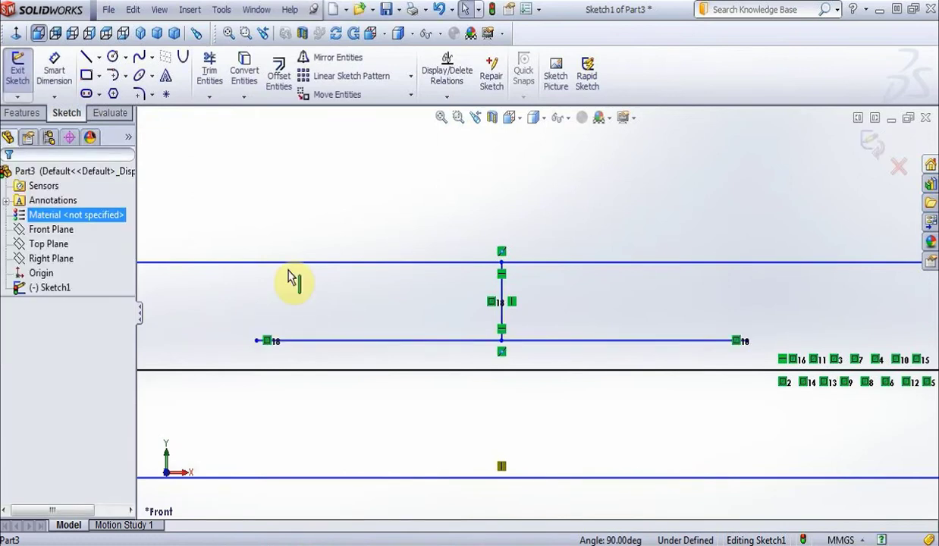
pyautogui.click(356, 341)
pyautogui.press('Escape')
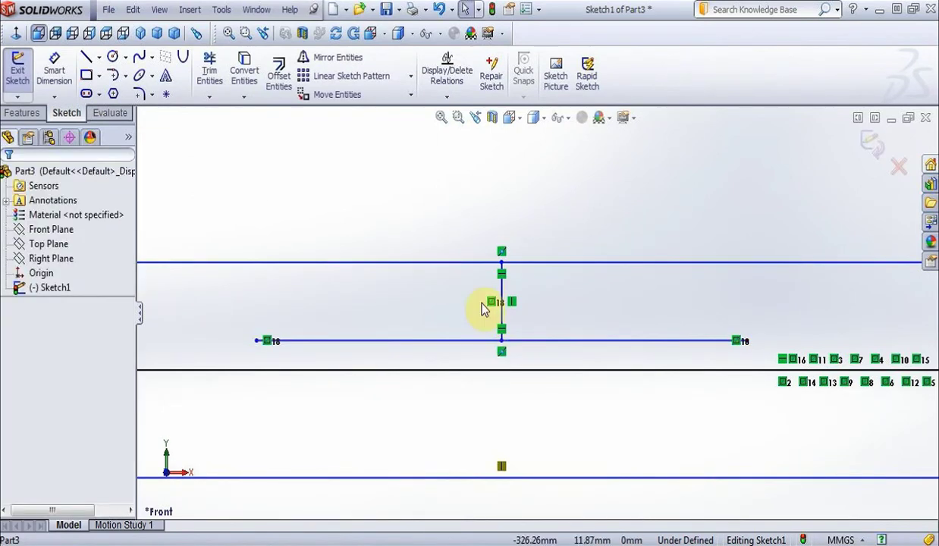
# - Mirror the extended inner horizontal line about the profile's long horizontal center line
pyautogui.click(226, 317)
pyautogui.moveTo(668, 366); pyautogui.dragTo(761, 359)
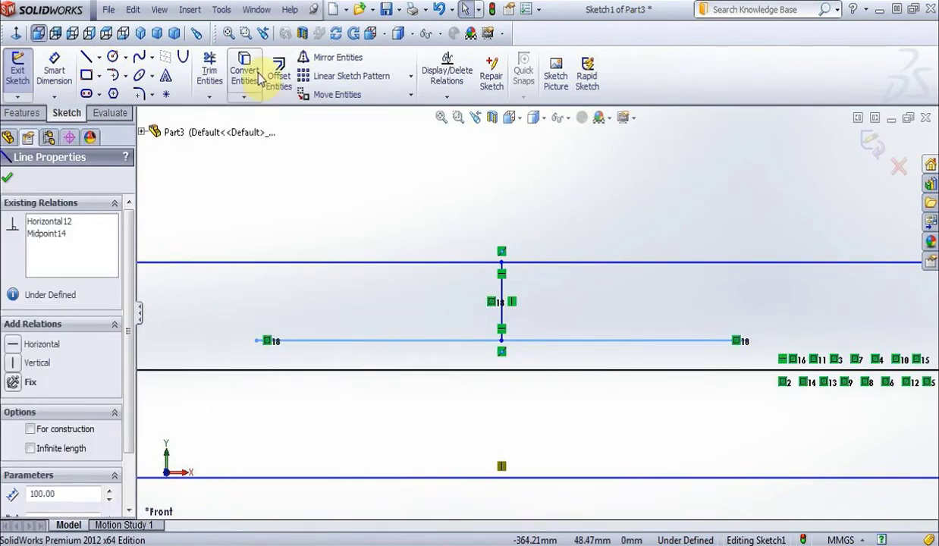
pyautogui.click(301, 64)
pyautogui.click(77, 384)
pyautogui.click(173, 385)
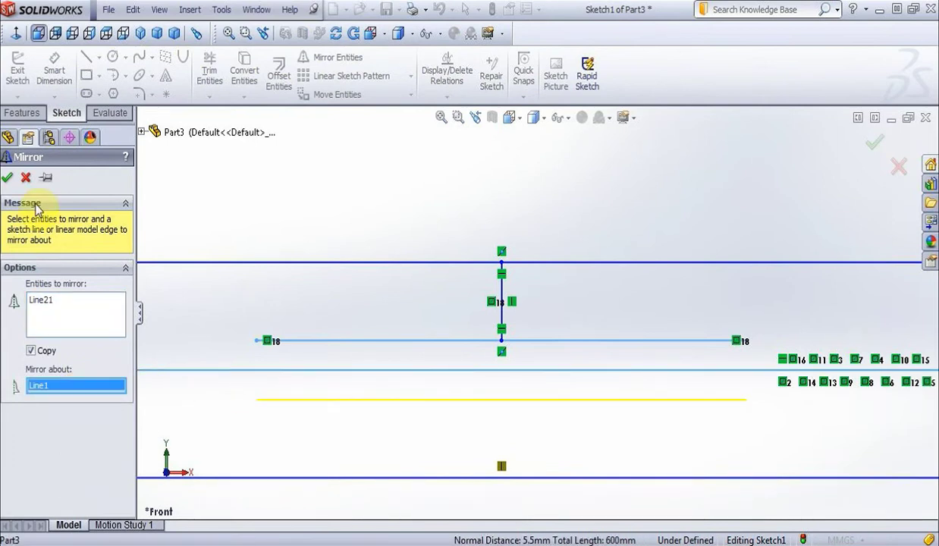
pyautogui.click(8, 177)
# - Close both ends of the two inner horizontal lines with vertical lines joining their endpoints
pyautogui.click(85, 59)
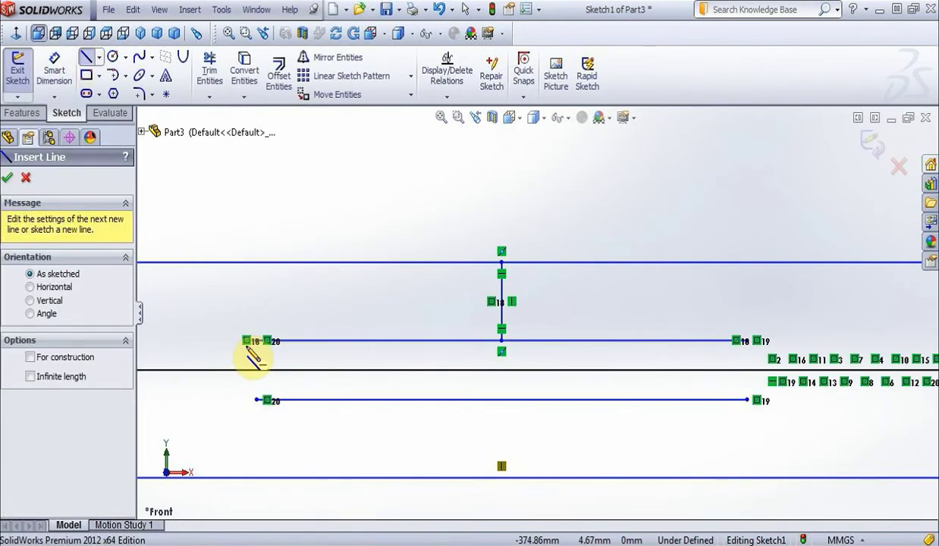
pyautogui.moveTo(256, 341); pyautogui.dragTo(256, 399)
pyautogui.moveTo(747, 341); pyautogui.dragTo(749, 400)
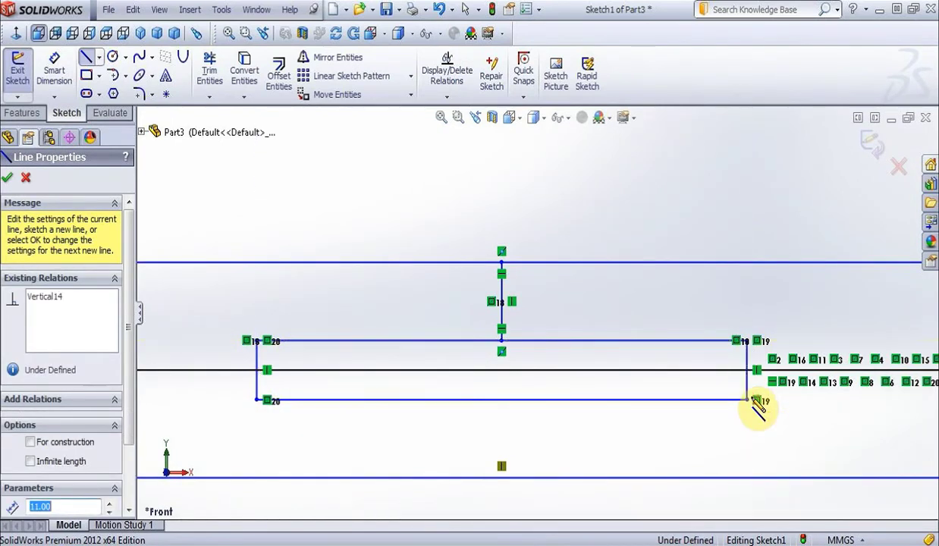
pyautogui.press('Escape')
# - Round all four corners of the inner rectangle with 5 mm sketch fillets, accepting the changes to related geometry
pyautogui.click(138, 95)
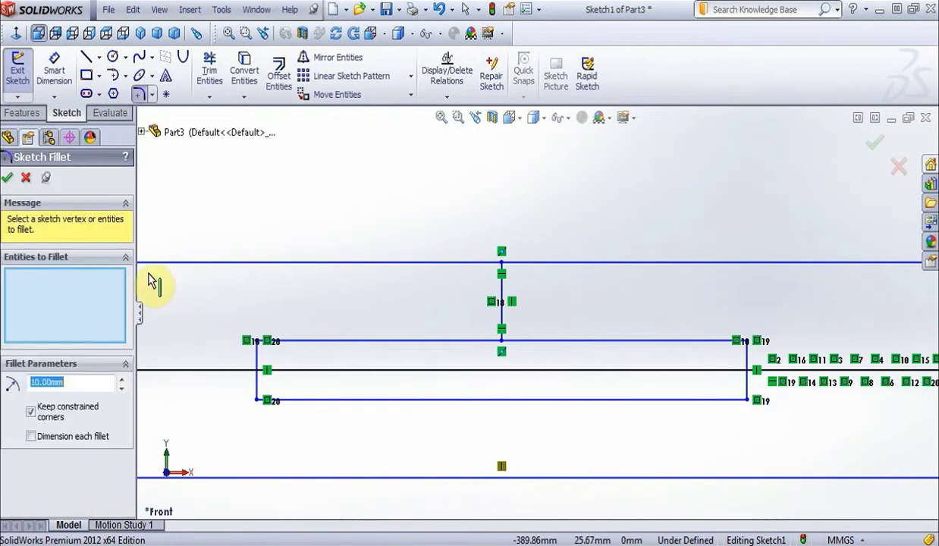
pyautogui.click(300, 341)
pyautogui.click(257, 363)
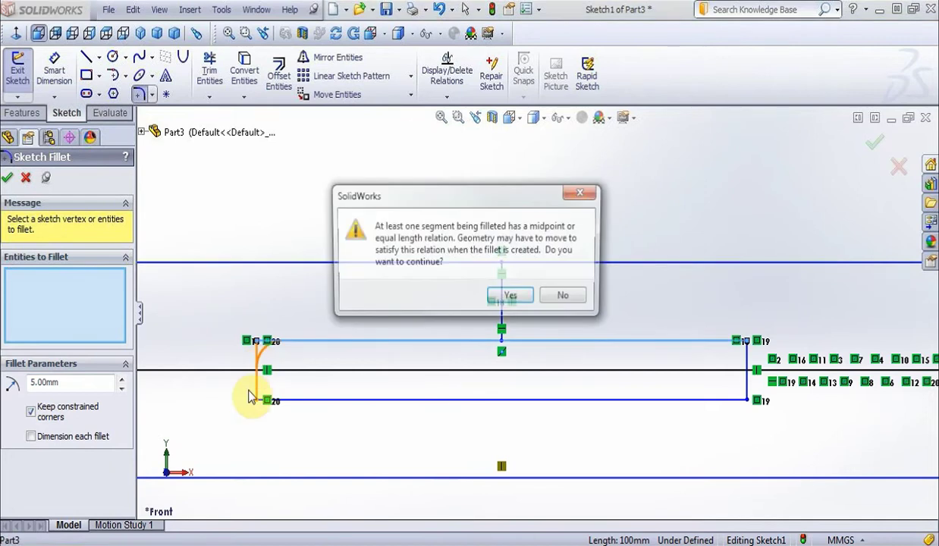
pyautogui.click(529, 297)
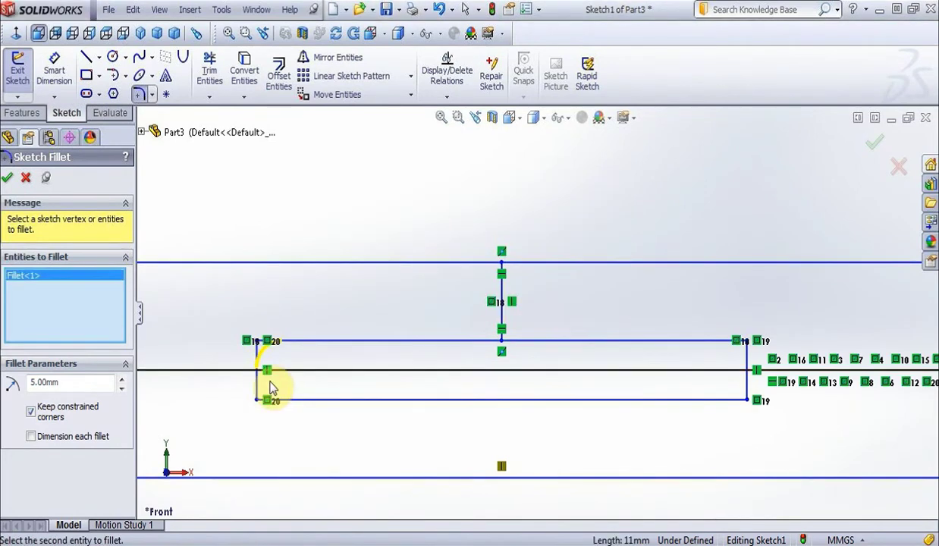
pyautogui.click(258, 390)
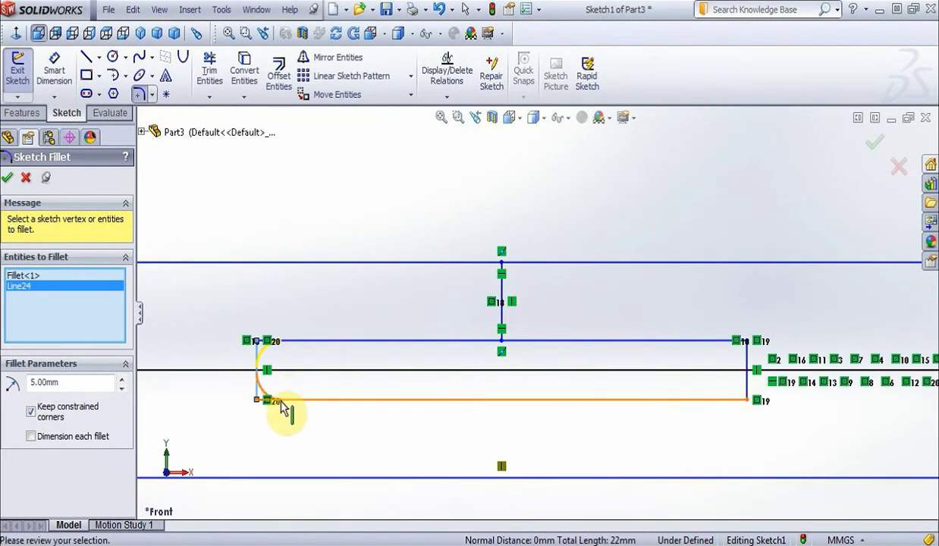
pyautogui.click(326, 399)
pyautogui.click(713, 344)
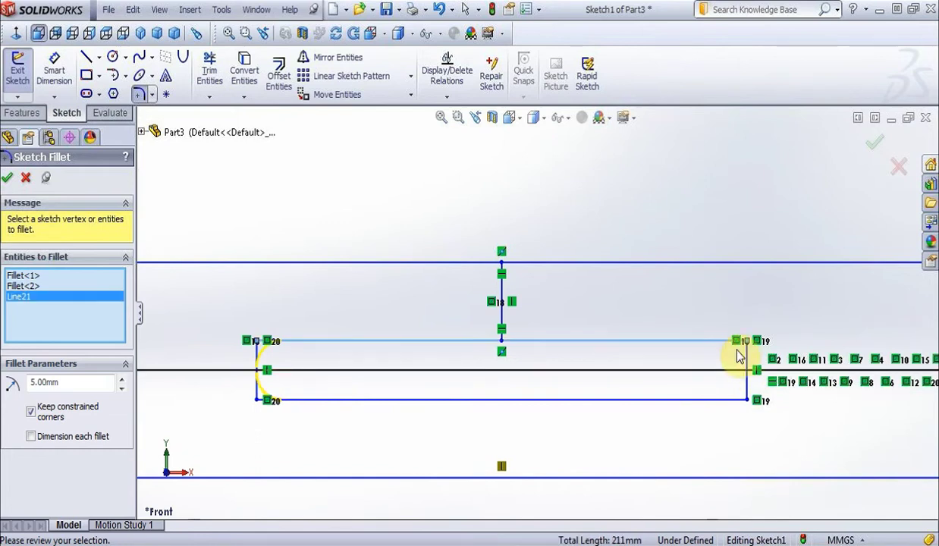
pyautogui.click(748, 360)
pyautogui.click(527, 302)
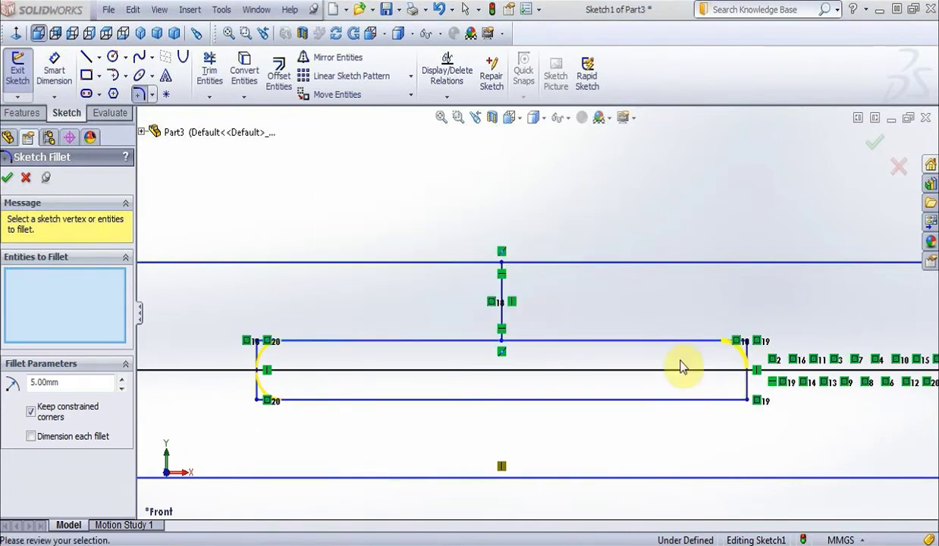
pyautogui.click(739, 394)
pyautogui.click(728, 398)
pyautogui.click(7, 178)
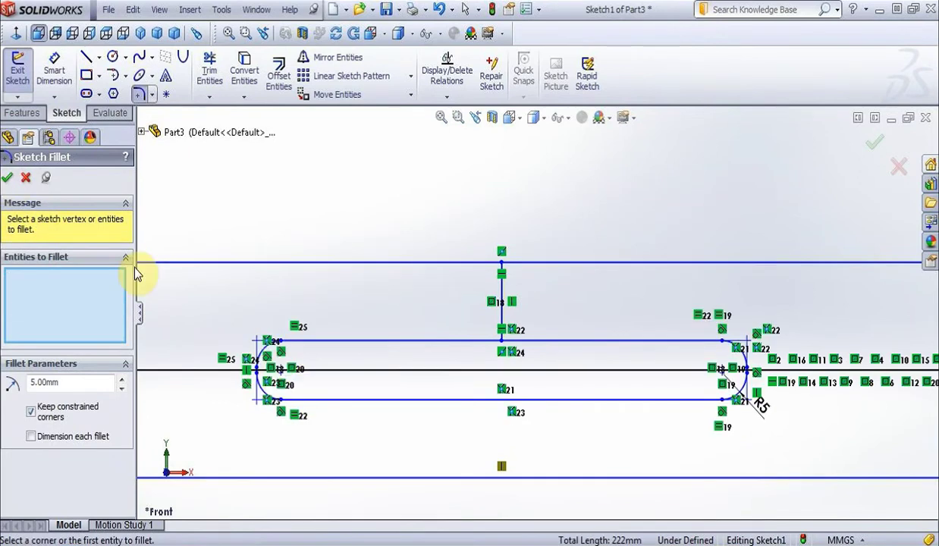
pyautogui.press('Escape')
# - Delete the short vertical line between the upper profile line and the inner slot
pyautogui.click(504, 295)
pyautogui.press('Delete')
# - Sketch a horizontal line leftward from the open left end of the lower profile line and set its length to 100 mm
pyautogui.scroll(3, 696, 234)
pyautogui.scroll(3, 755, 229)
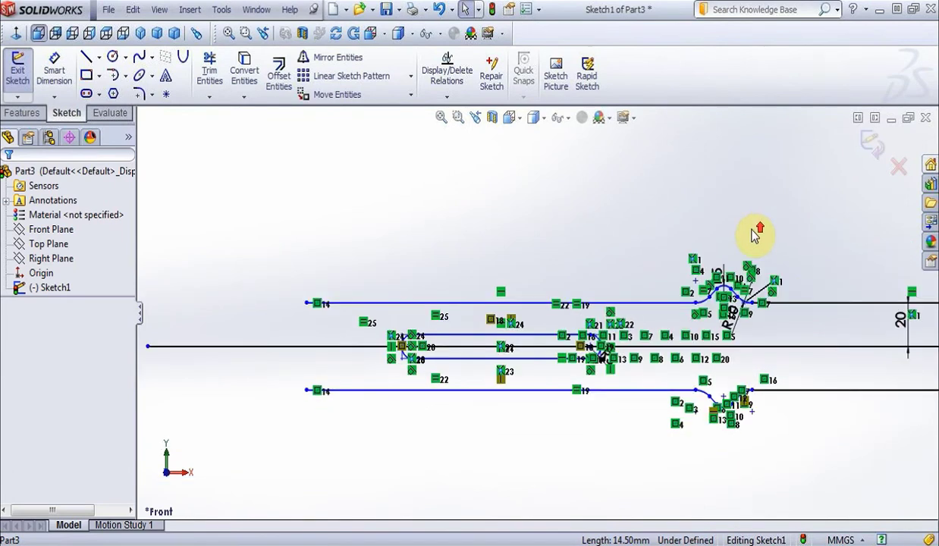
pyautogui.scroll(2, 540, 256)
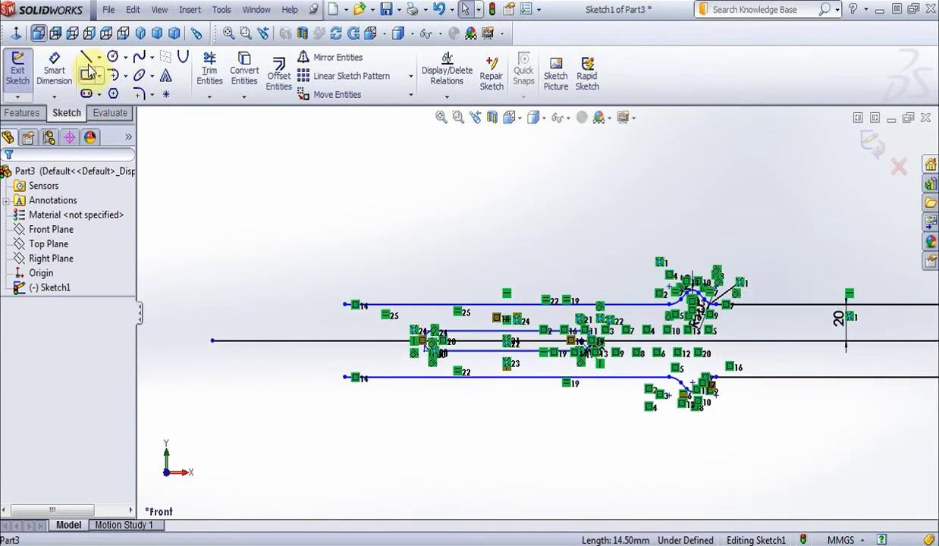
pyautogui.scroll(2, 608, 345)
pyautogui.scroll(-6, 629, 334)
pyautogui.scroll(4, 490, 256)
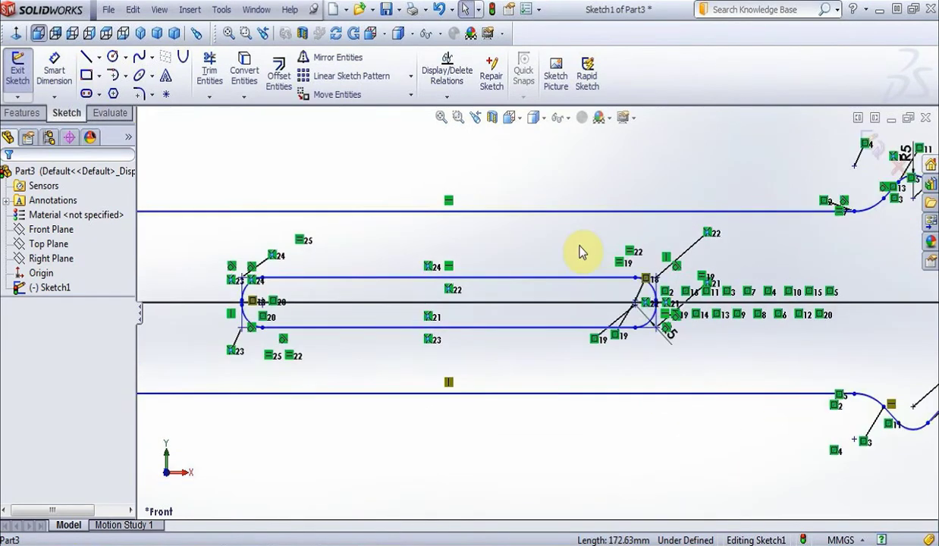
pyautogui.click(86, 61)
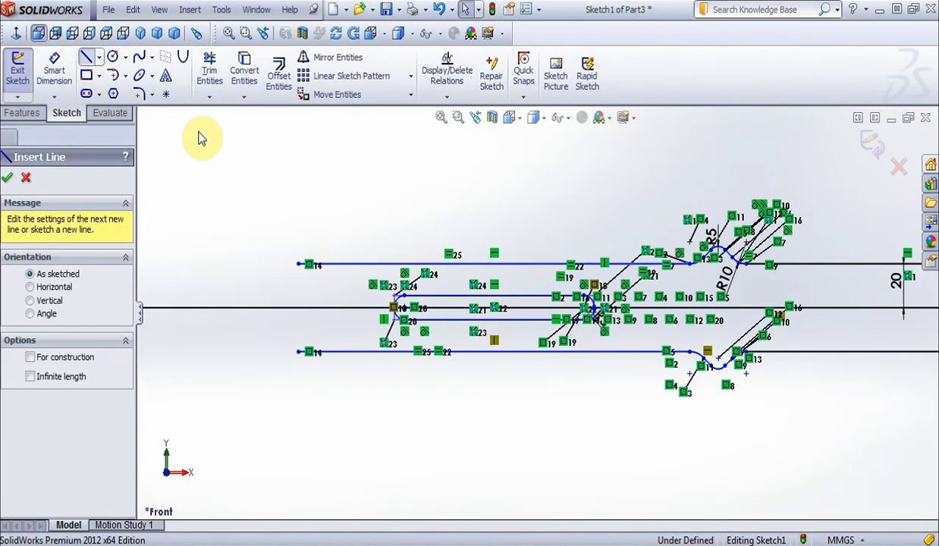
pyautogui.scroll(-3, 622, 272)
pyautogui.scroll(4, 703, 288)
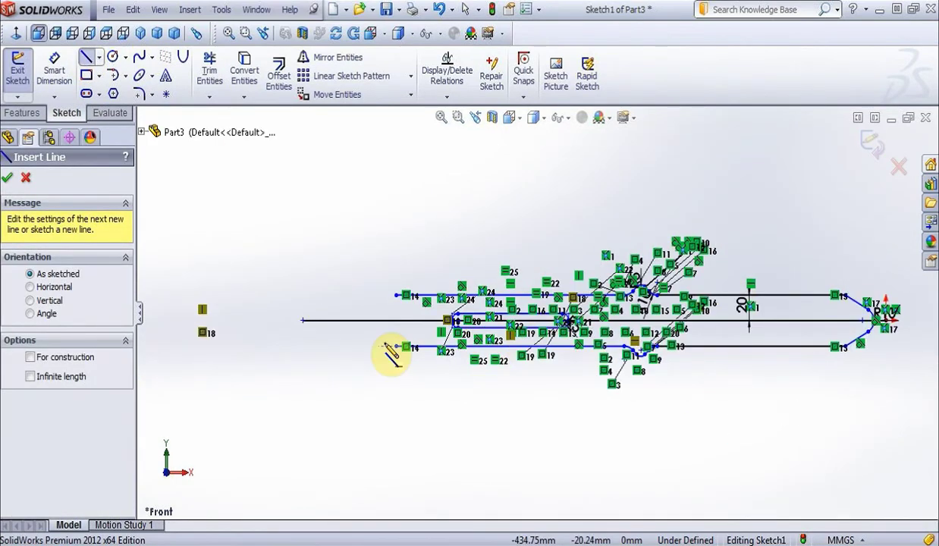
pyautogui.scroll(-2, 394, 354)
pyautogui.click(419, 316)
pyautogui.click(250, 315)
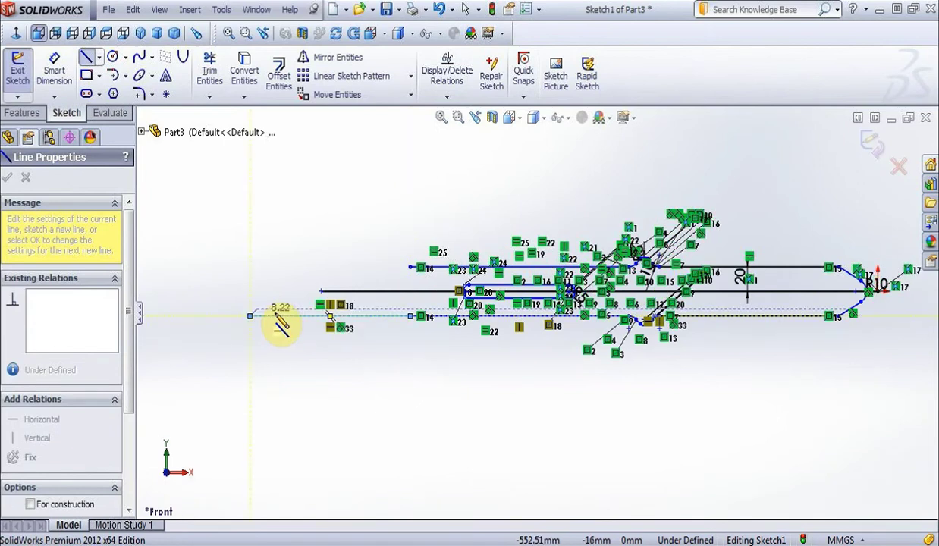
pyautogui.press('Escape')
pyautogui.click(279, 316)
pyautogui.write('100')
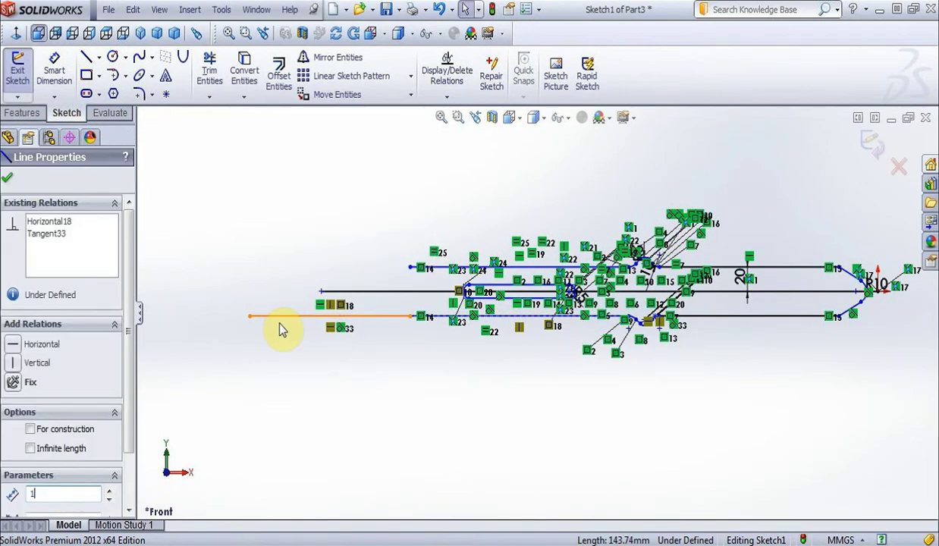
pyautogui.press('Return')
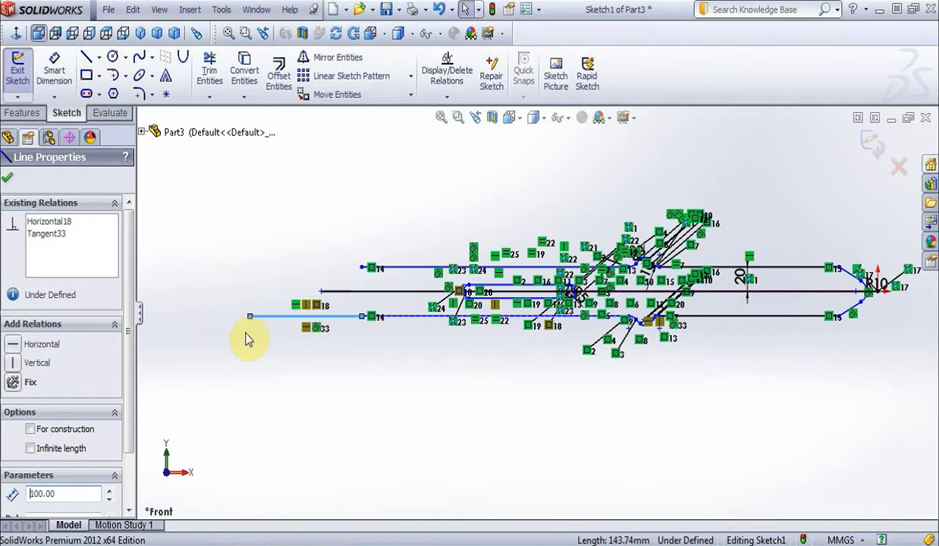
# - Sketch a circle centered on the left end of the 100 mm line and set its radius to 150 mm
pyautogui.click(112, 58)
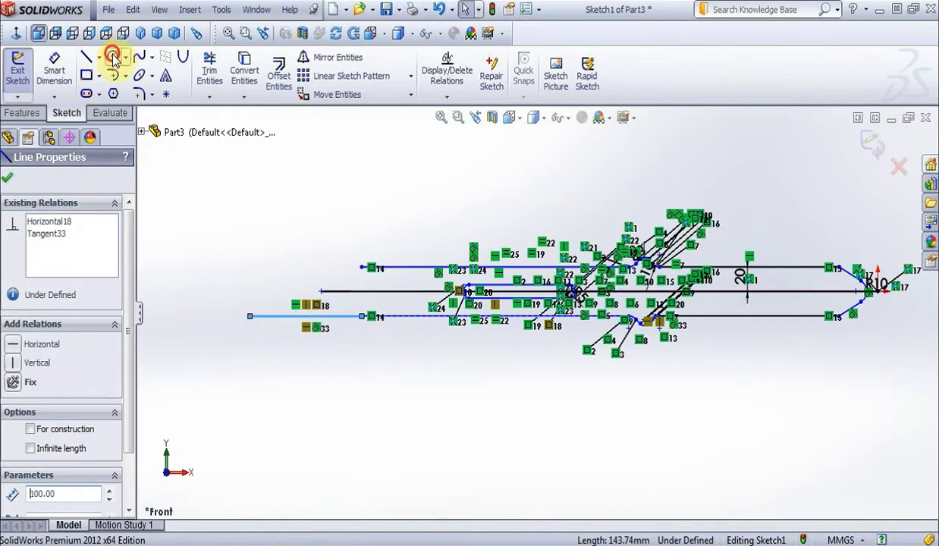
pyautogui.click(250, 316)
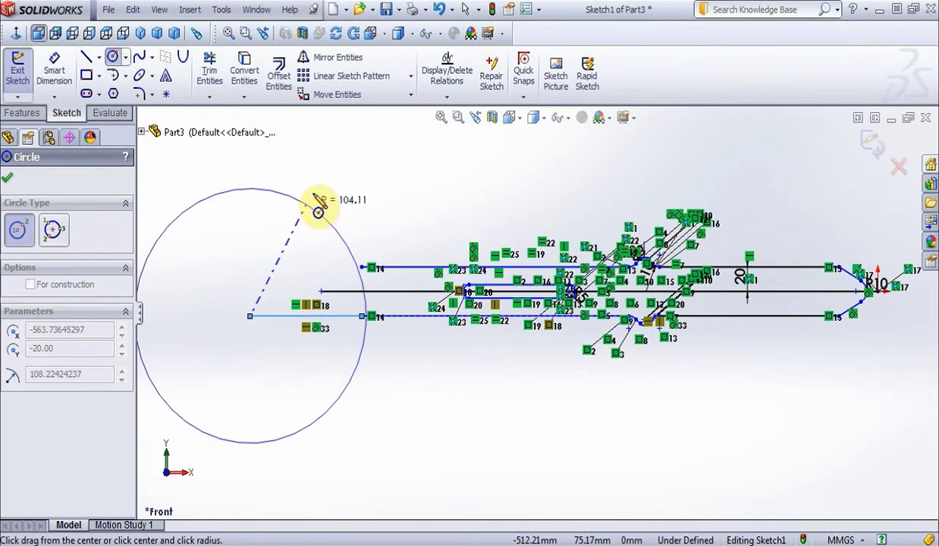
pyautogui.click(387, 190)
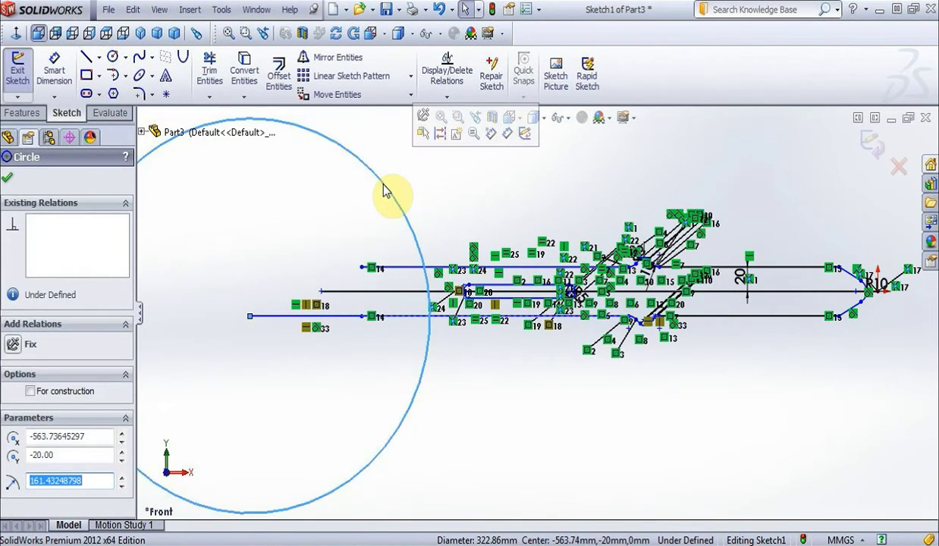
pyautogui.write('150')
pyautogui.press('Return')
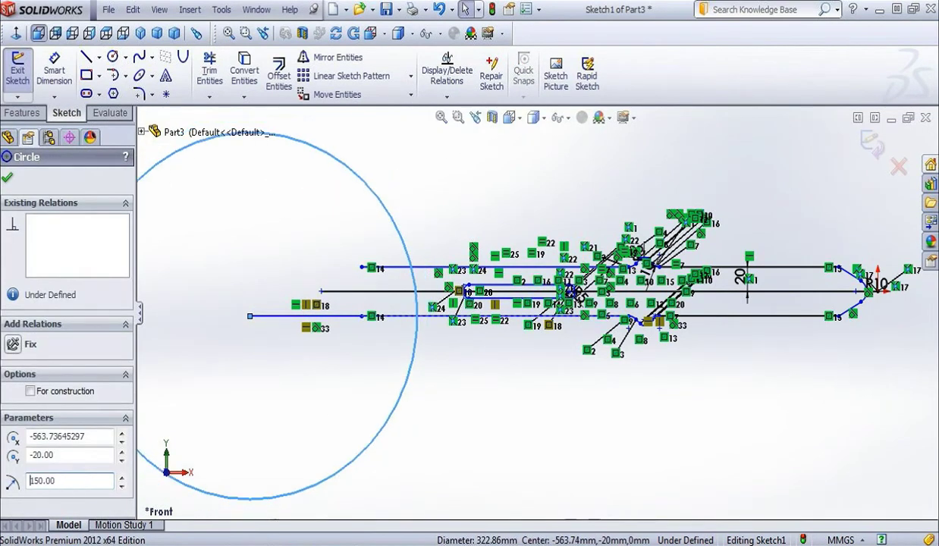
# - Sketch a horizontal line from the large circle's center leftward to a point beyond its circumference
pyautogui.click(85, 57)
pyautogui.scroll(3, 534, 299)
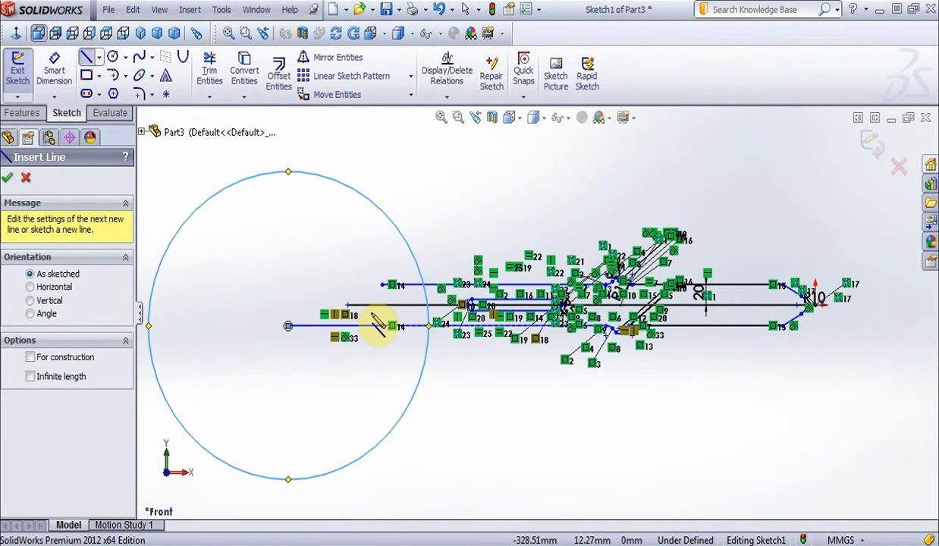
pyautogui.scroll(2, 531, 303)
pyautogui.scroll(-4, 303, 318)
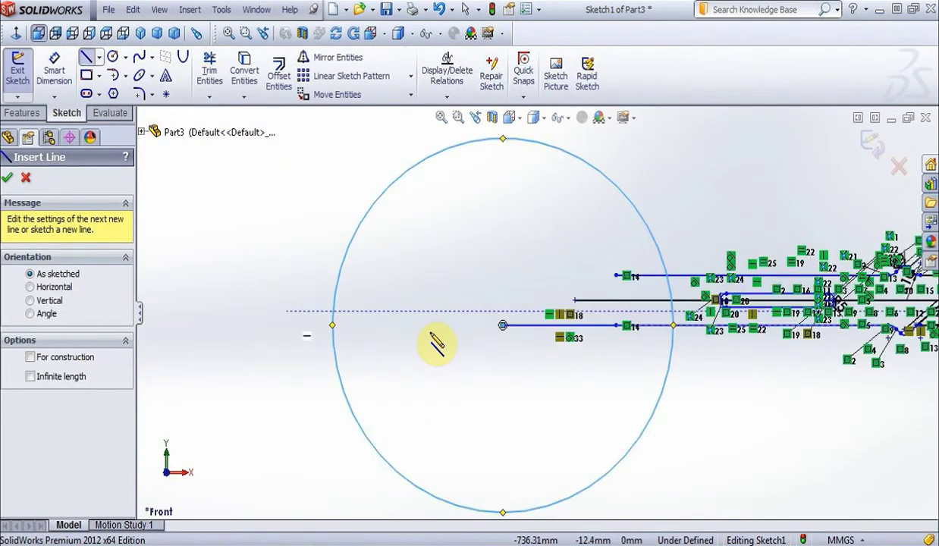
pyautogui.click(503, 325)
pyautogui.click(273, 325)
pyautogui.press('Escape')
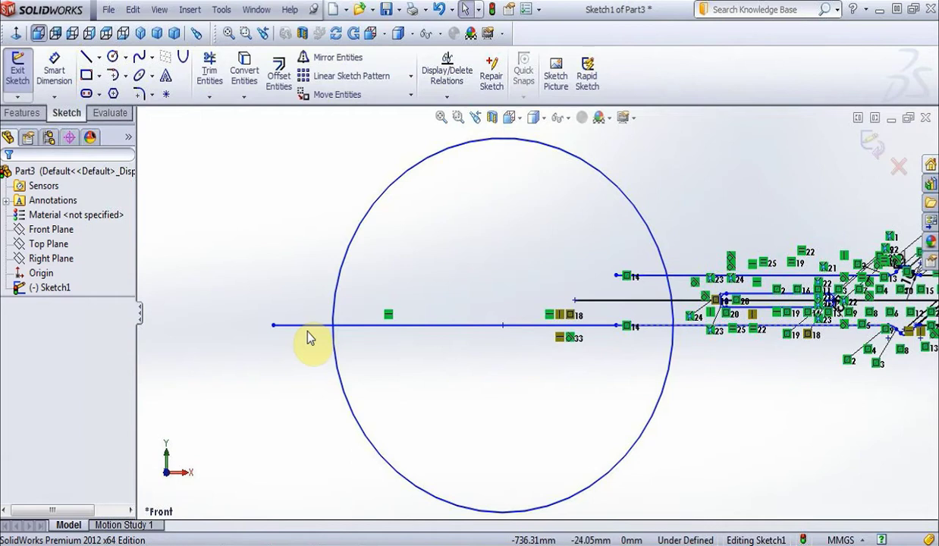
# - Sketch a line about 178 mm long from the large circle's center down and rightward past its circumference, and set its angle to 330°
pyautogui.click(87, 58)
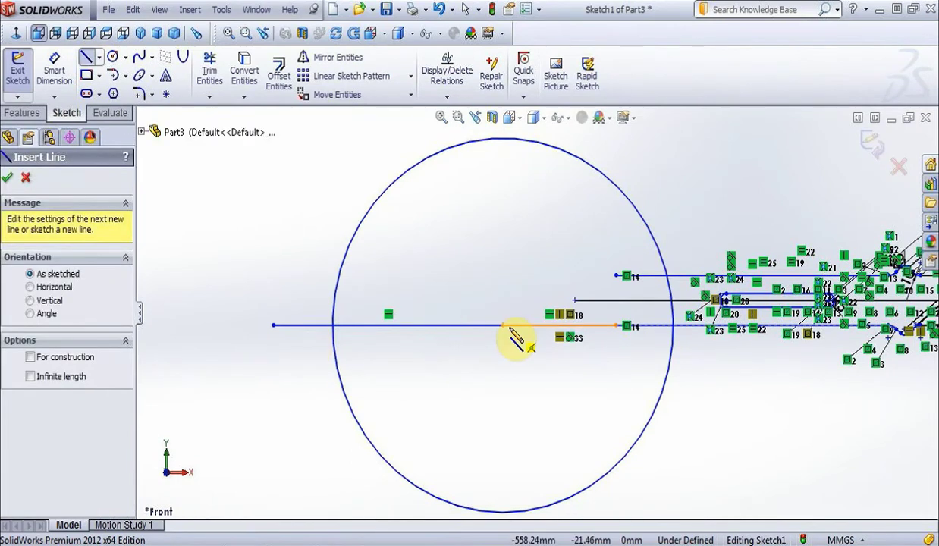
pyautogui.click(503, 325)
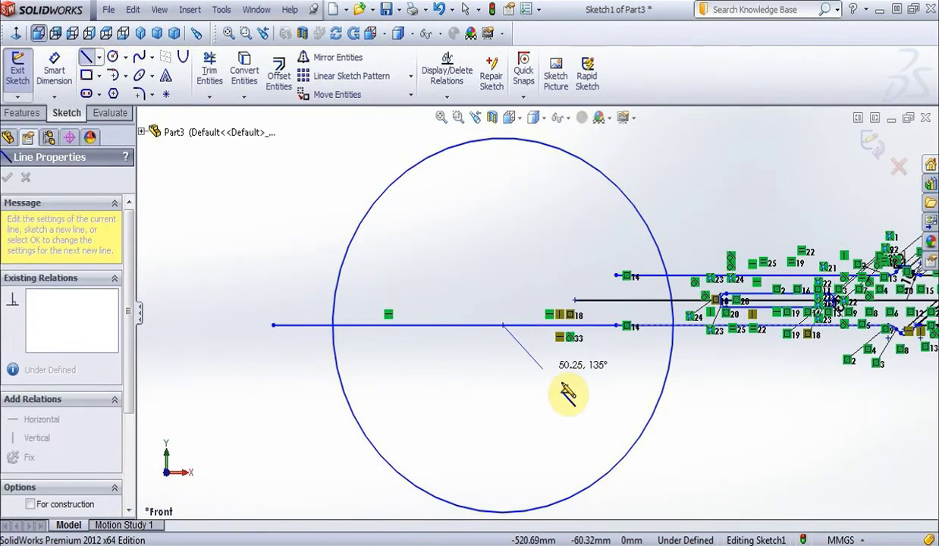
pyautogui.click(680, 435)
pyautogui.press('Escape')
pyautogui.click(626, 408)
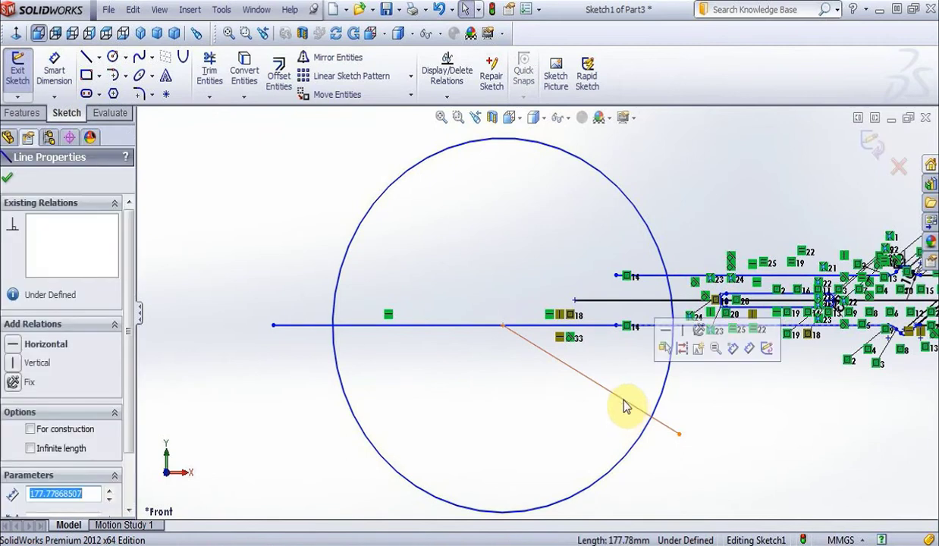
pyautogui.scroll(-2, 120, 304)
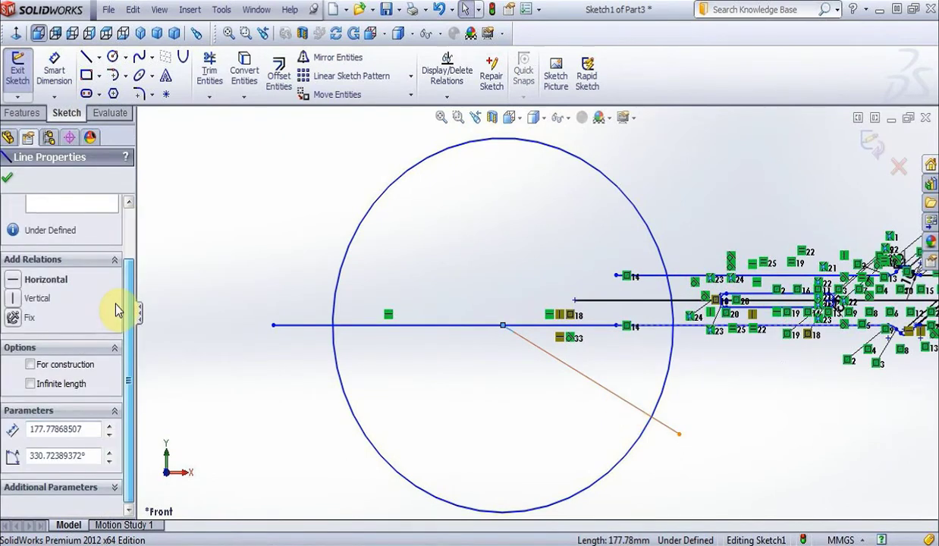
pyautogui.doubleClick(67, 455)
pyautogui.write('330')
pyautogui.press('Return')
pyautogui.press('Return')
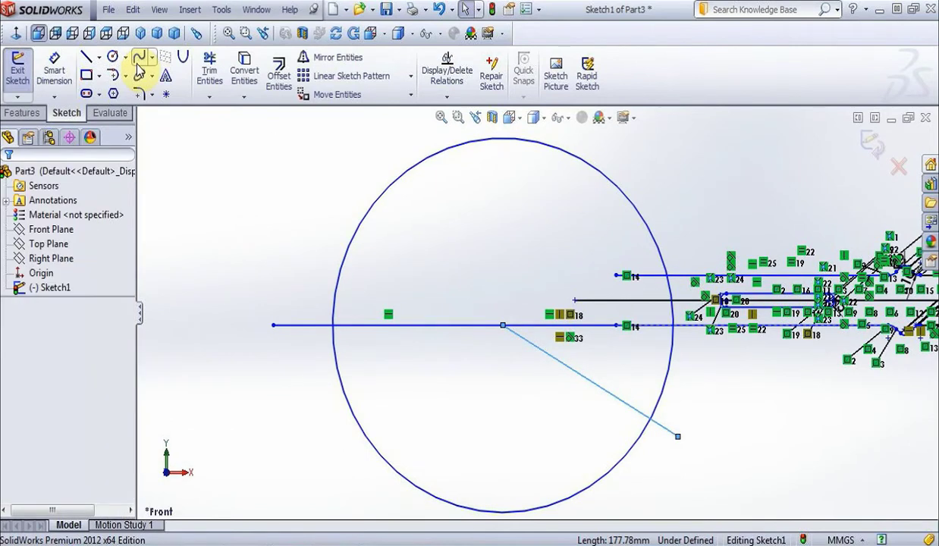
# - Trim away the large circle's upper part and the angled line's overhang, and delete the leftover arc between the two profile lines
pyautogui.click(209, 70)
pyautogui.moveTo(368, 150); pyautogui.dragTo(594, 356)
pyautogui.moveTo(653, 373); pyautogui.dragTo(666, 377)
pyautogui.moveTo(673, 420); pyautogui.dragTo(677, 430)
pyautogui.press('Escape')
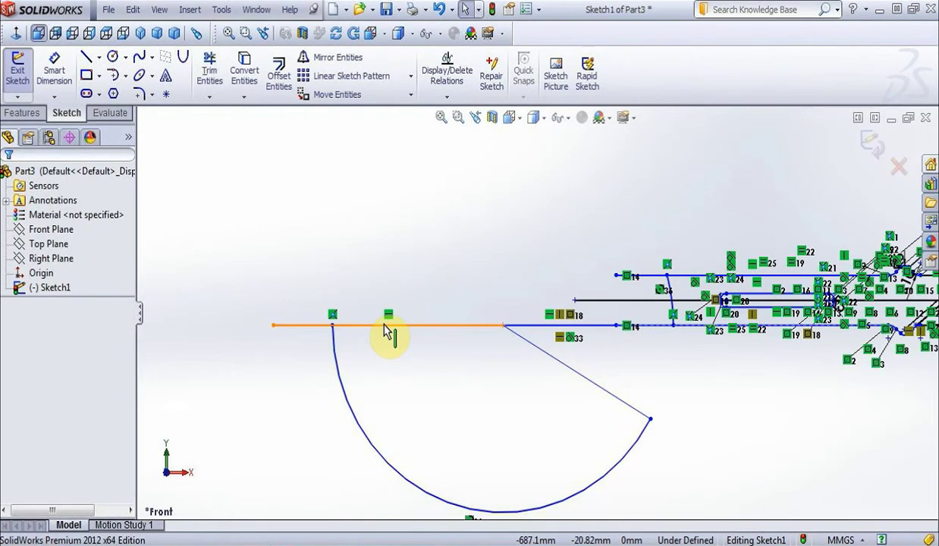
pyautogui.click(675, 313)
pyautogui.press('Escape')
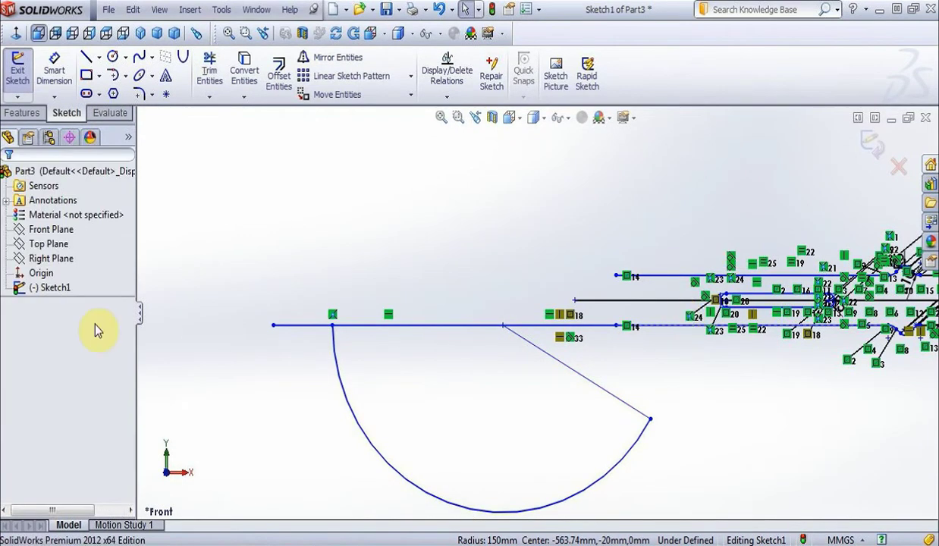
# - Sketch a vertical line upward from the arc's left end on the horizontal line and set its length to 100 mm
pyautogui.press('l')
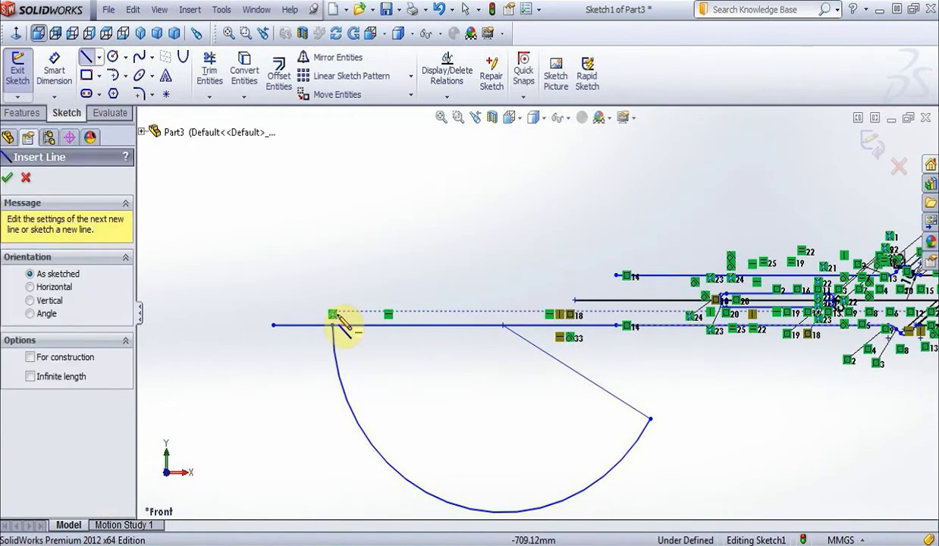
pyautogui.click(332, 324)
pyautogui.doubleClick(332, 210)
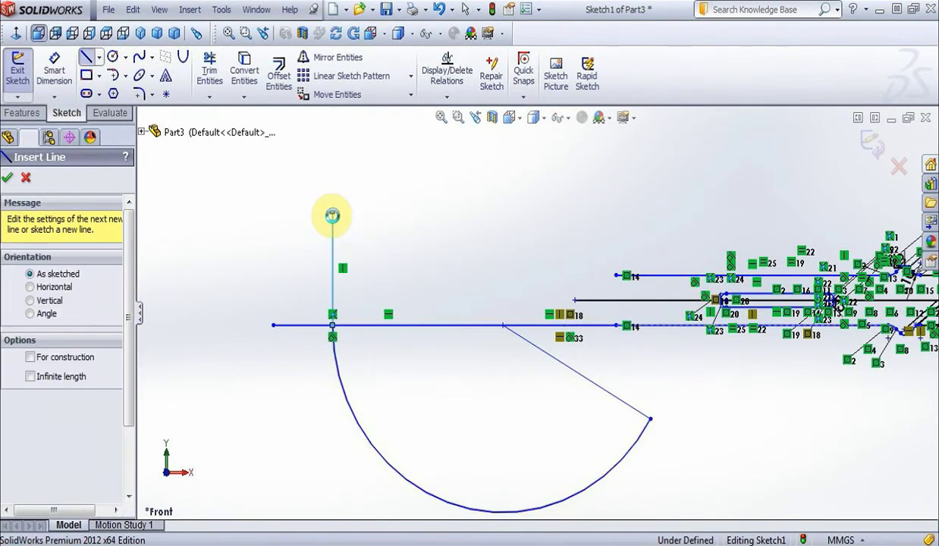
pyautogui.press('Escape')
pyautogui.click(333, 227)
pyautogui.write('100')
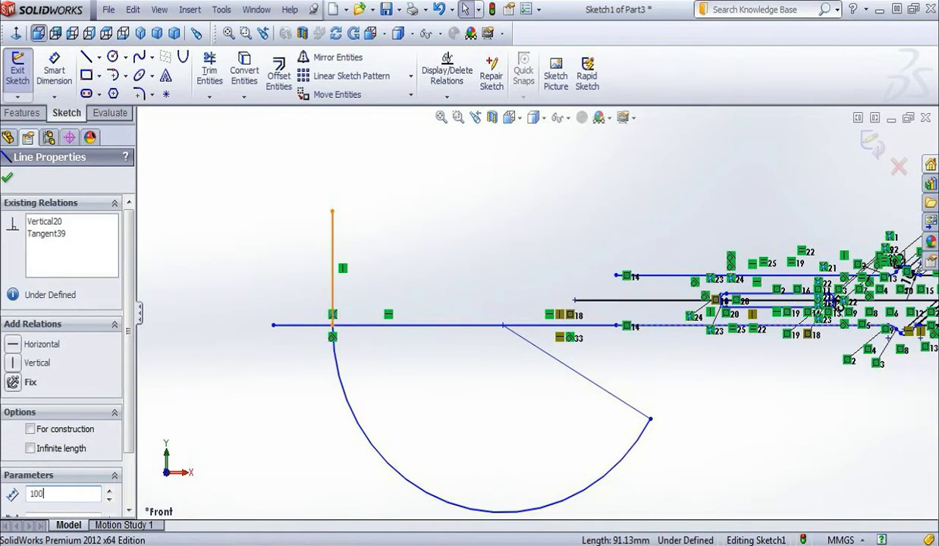
pyautogui.press('Return')
# - Sketch a short horizontal line leftward from the top of the 100 mm vertical line and set its length to 5 mm
pyautogui.click(332, 201)
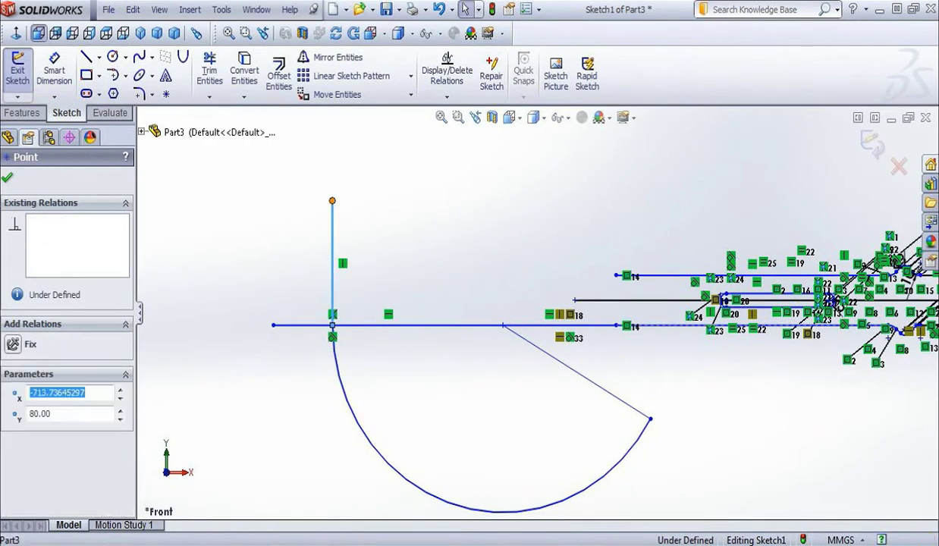
pyautogui.press('l')
pyautogui.click(332, 201)
pyautogui.doubleClick(303, 201)
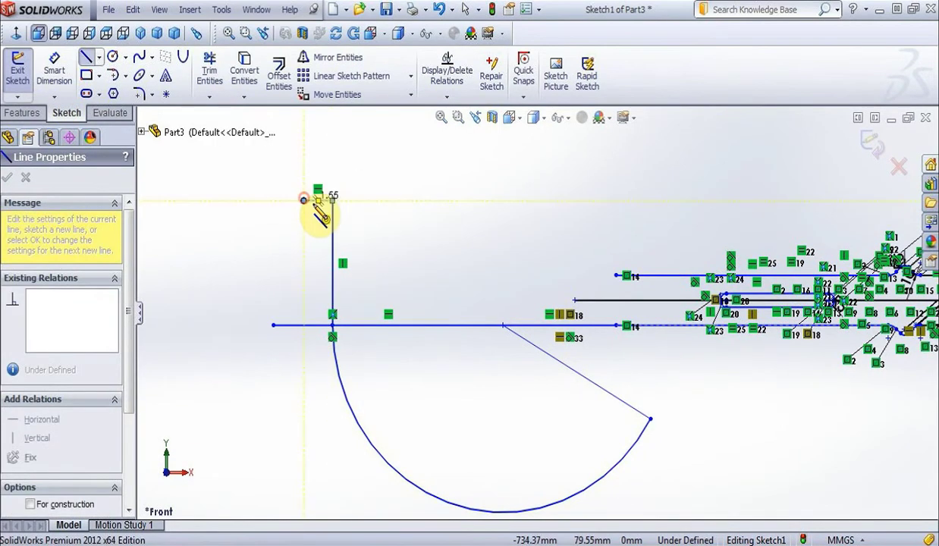
pyautogui.press('Escape')
pyautogui.click(316, 202)
pyautogui.write('5')
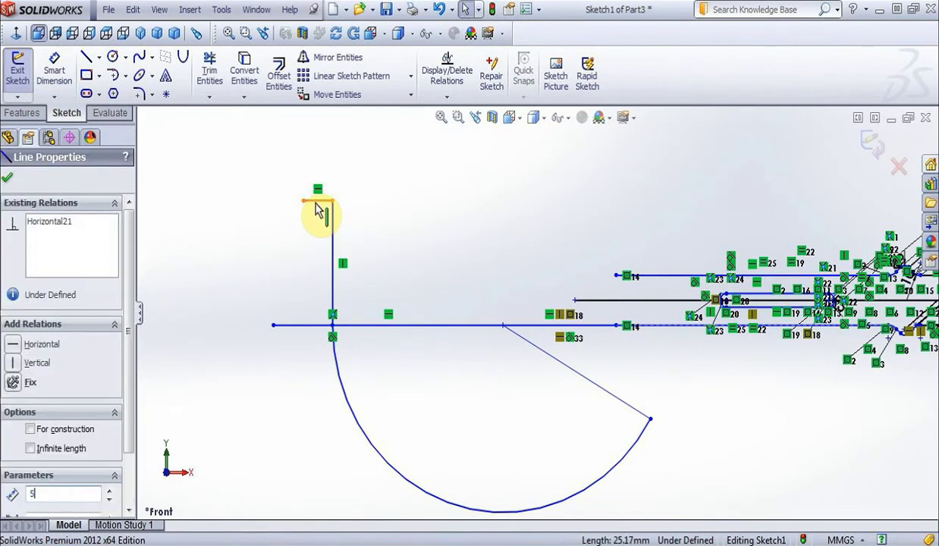
pyautogui.press('Return')
# - Sketch a parabola focused on the 5 mm line's left end, with its apex at the vertical line's foot, rising rightward level with the vertical's top
pyautogui.scroll(1, 328, 204)
pyautogui.scroll(-4, 398, 247)
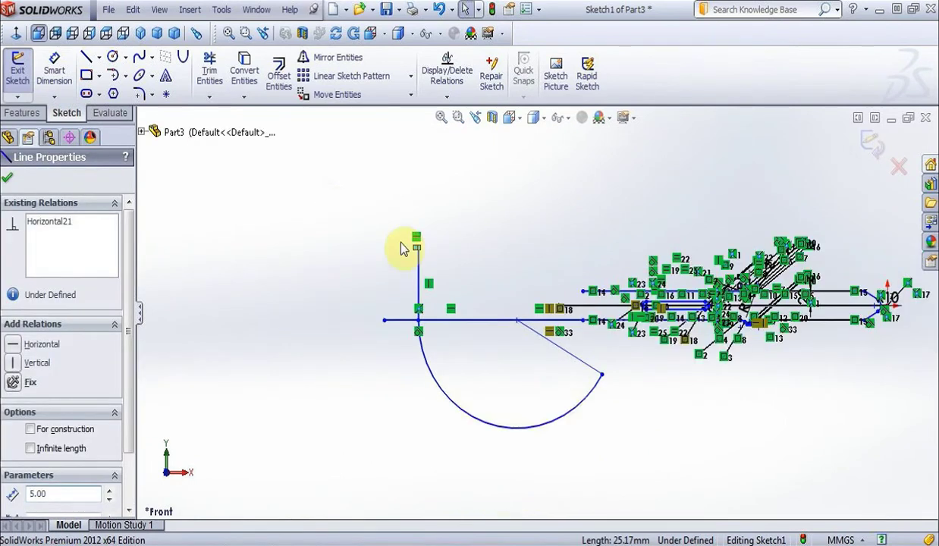
pyautogui.click(181, 61)
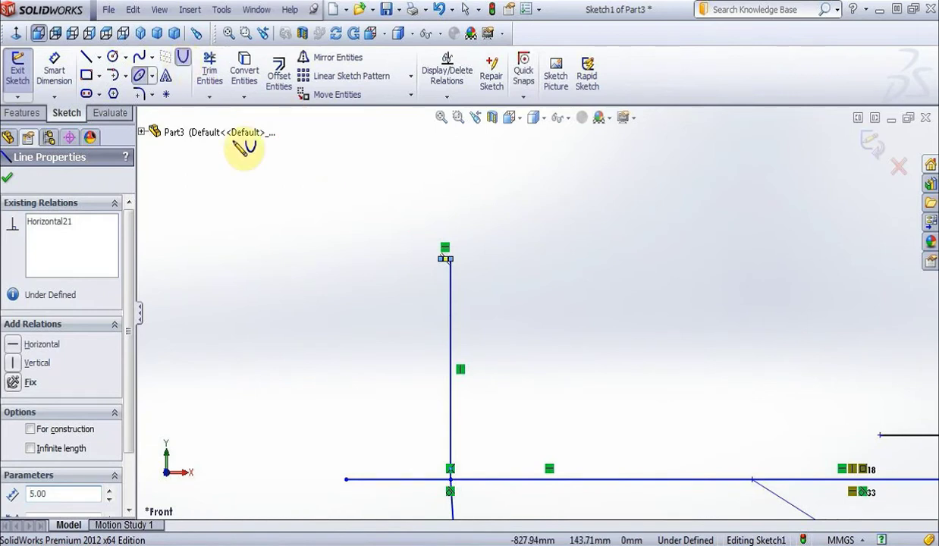
pyautogui.click(446, 259)
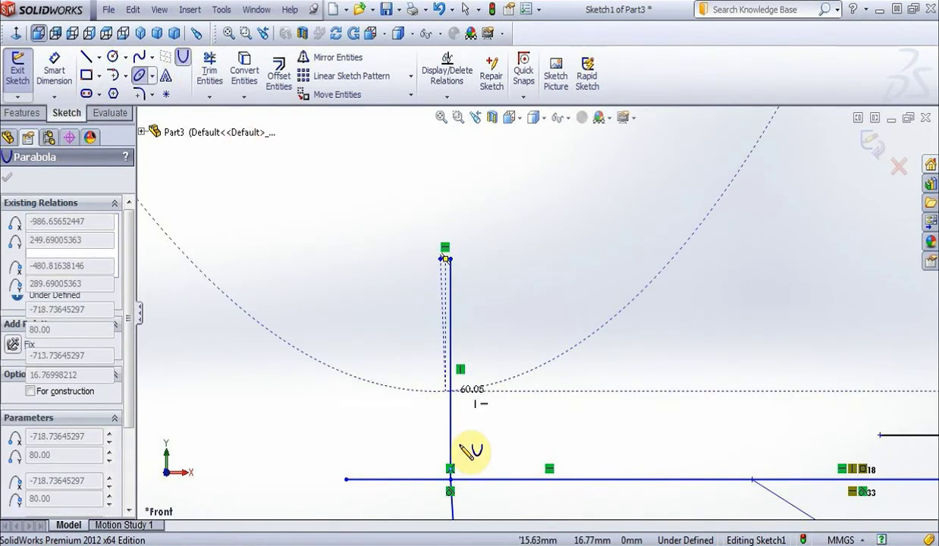
pyautogui.click(452, 479)
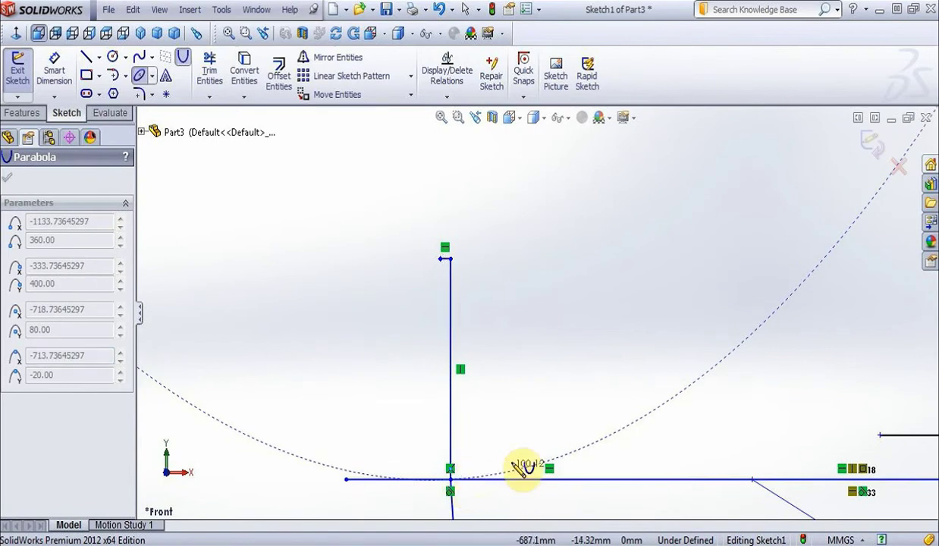
pyautogui.click(452, 481)
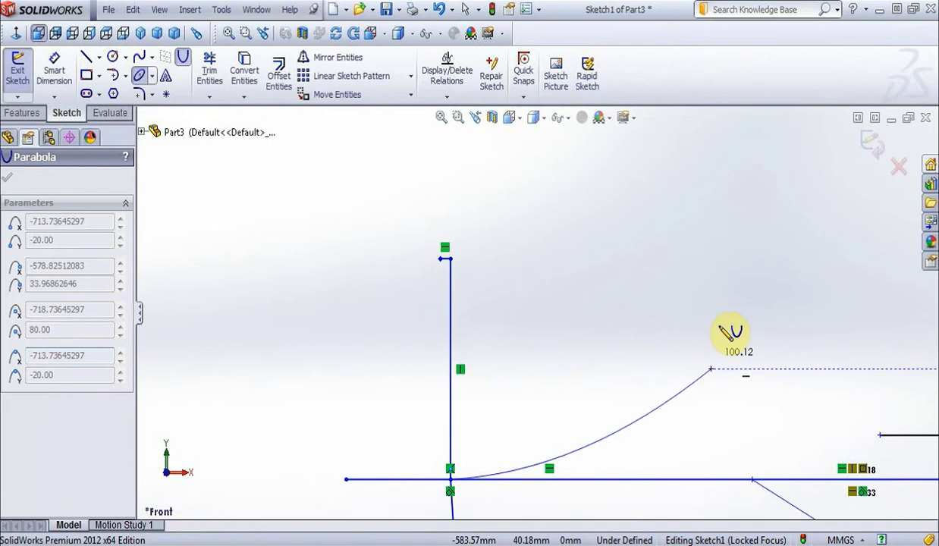
pyautogui.click(815, 258)
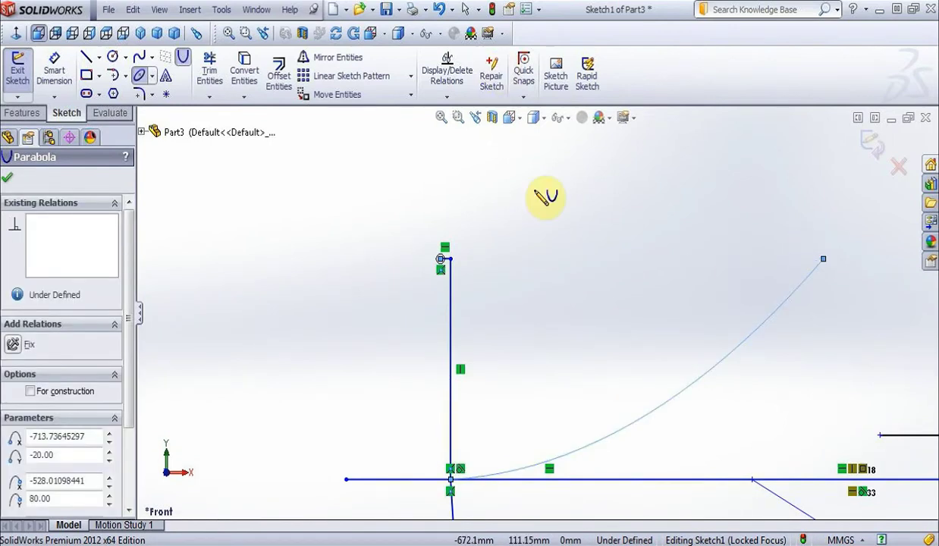
pyautogui.press('Escape')
# - Sketch a vertical line from the large arc's center upward past the parabola
pyautogui.scroll(-2, 367, 175)
pyautogui.scroll(2, 318, 183)
pyautogui.scroll(2, 738, 398)
pyautogui.scroll(-1, 723, 429)
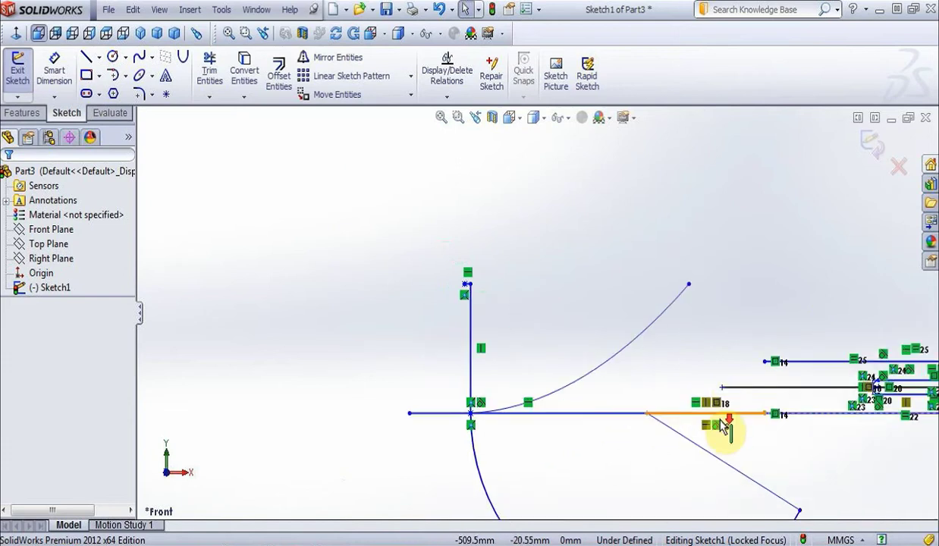
pyautogui.scroll(-2, 616, 410)
pyautogui.press('l')
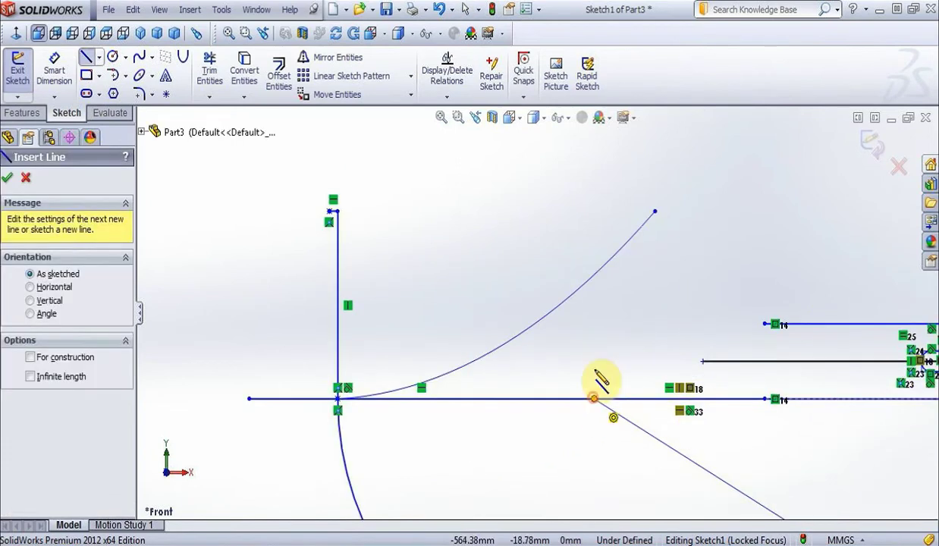
pyautogui.click(594, 398)
pyautogui.click(595, 213)
pyautogui.press('Escape')
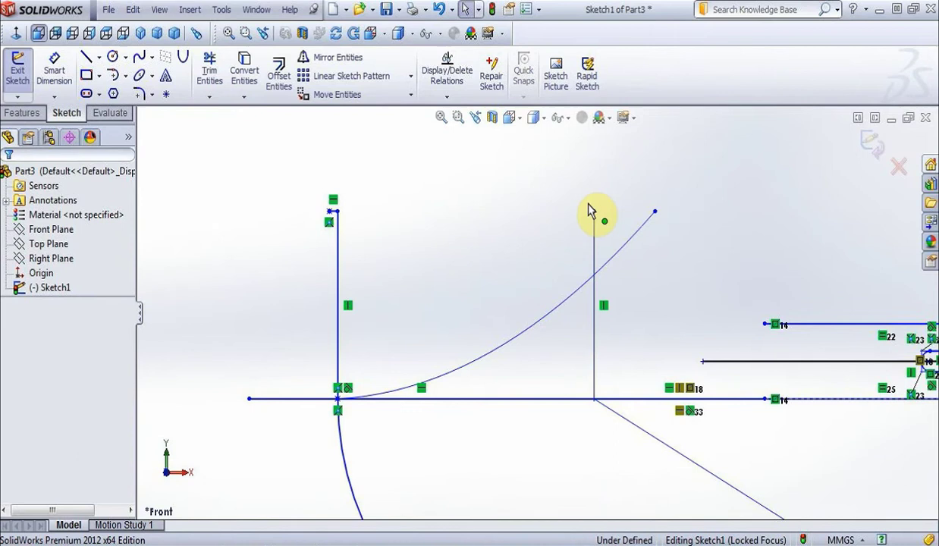
# - Trim the overhangs of the parabola, center vertical and horizontal line left of the arc's center, and delete the 100 mm and 5 mm lines
pyautogui.click(209, 70)
pyautogui.moveTo(555, 251)
pyautogui.mouseDown()
pyautogui.moveTo(634, 246)
pyautogui.moveTo(645, 227)
pyautogui.mouseUp()
pyautogui.moveTo(282, 379); pyautogui.dragTo(320, 428)
pyautogui.moveTo(503, 392); pyautogui.dragTo(501, 430)
pyautogui.press('Escape')
pyautogui.moveTo(296, 181); pyautogui.dragTo(357, 413)
pyautogui.press('Delete')
# - Sketch a sloped line from the parabola's upper end to the open left end of the upper profile line
pyautogui.scroll(-3, 261, 262)
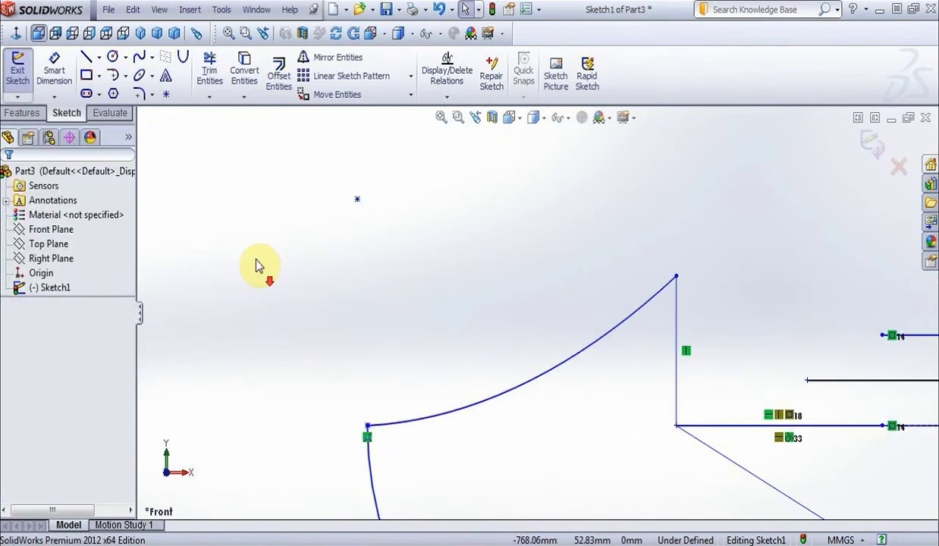
pyautogui.scroll(3, 260, 251)
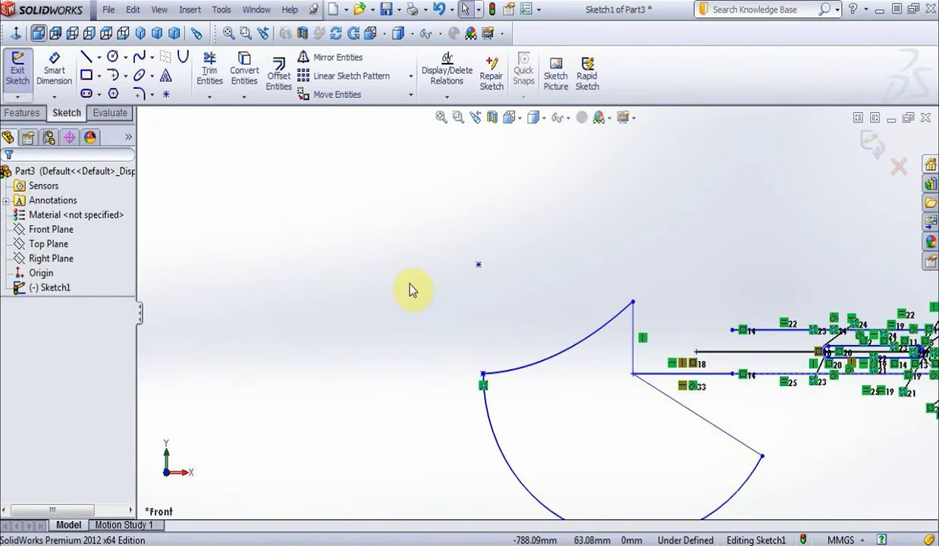
pyautogui.click(86, 57)
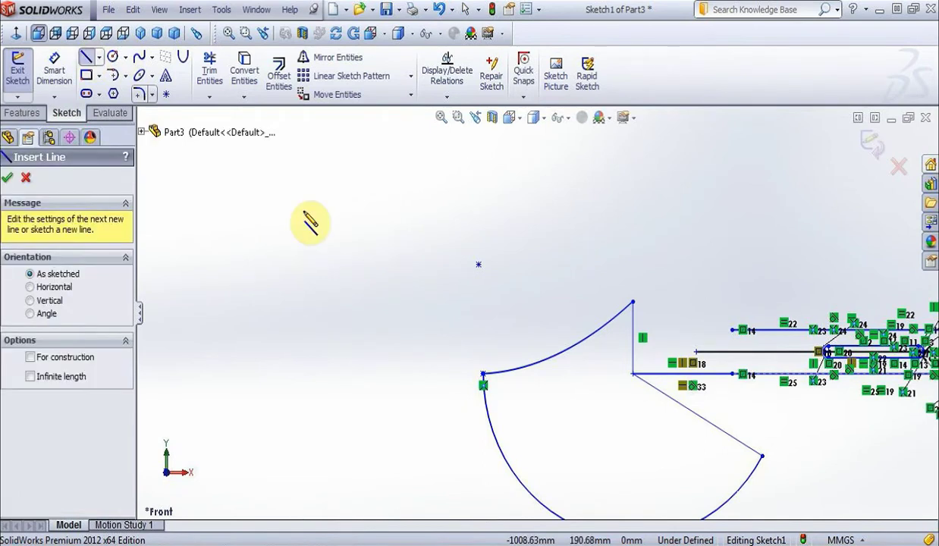
pyautogui.click(632, 302)
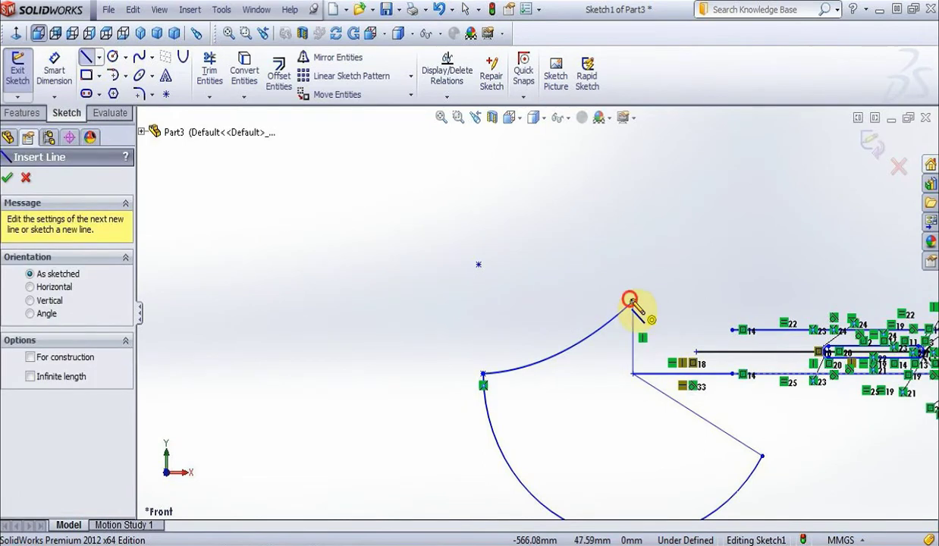
pyautogui.click(732, 331)
pyautogui.press('Escape')
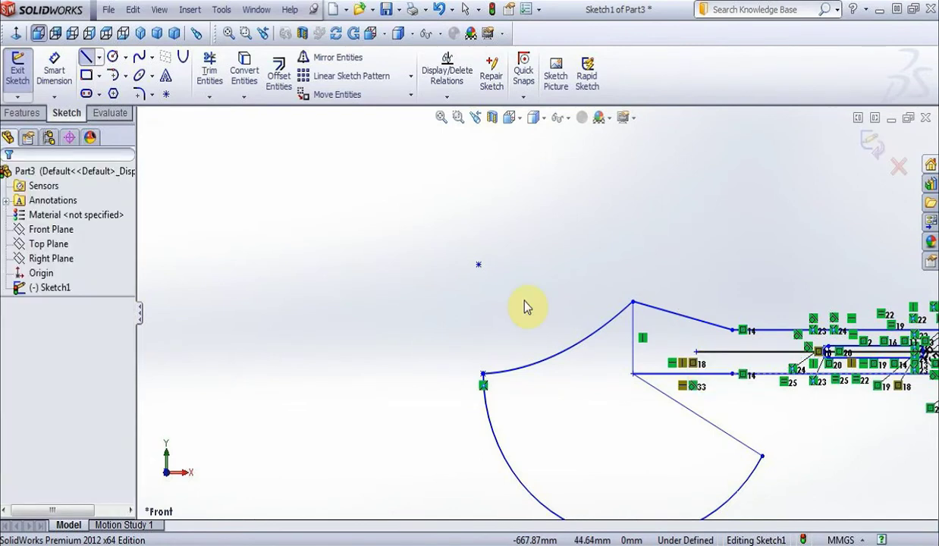
# - Delete the vertical line between the large arc's center and the parabola's upper end
pyautogui.scroll(2, 515, 299)
pyautogui.click(623, 334)
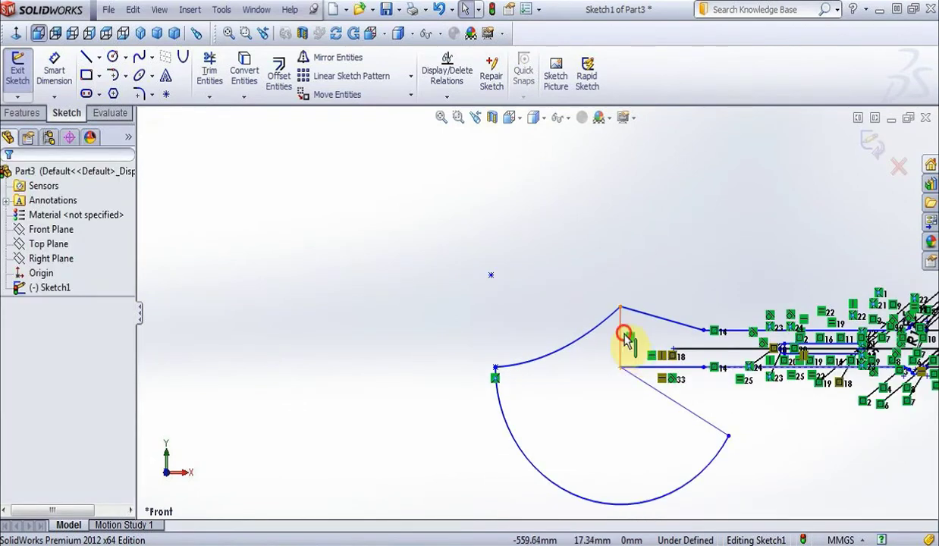
pyautogui.press('Delete')
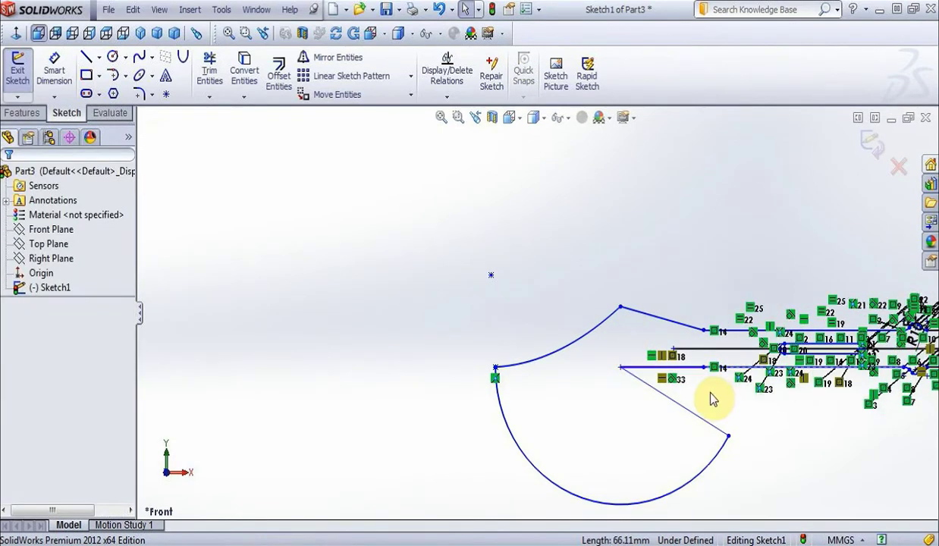
# - Fillet the corner between the 100 mm horizontal line and the angled line with a 25 mm radius
pyautogui.click(140, 94)
pyautogui.doubleClick(84, 383)
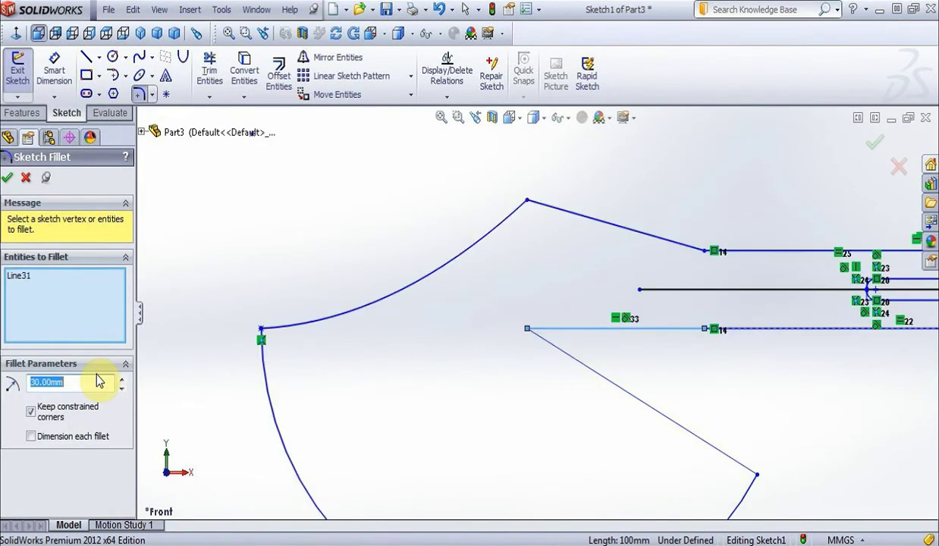
pyautogui.write('25.00mm')
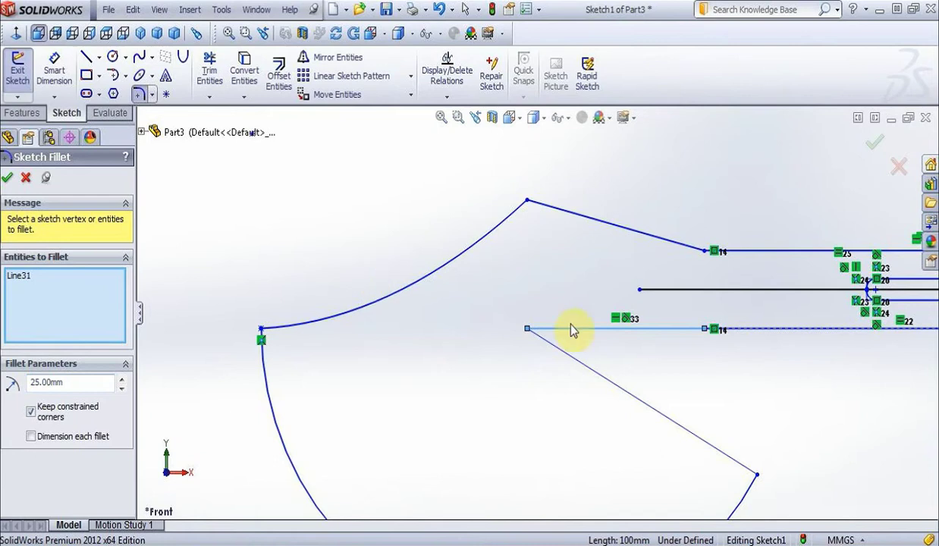
pyautogui.click(572, 330)
pyautogui.click(566, 331)
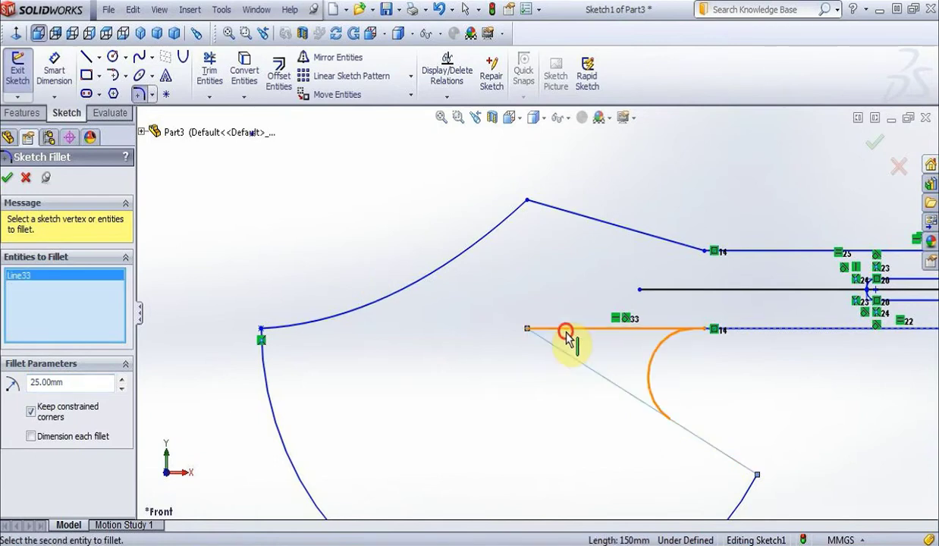
pyautogui.click(7, 177)
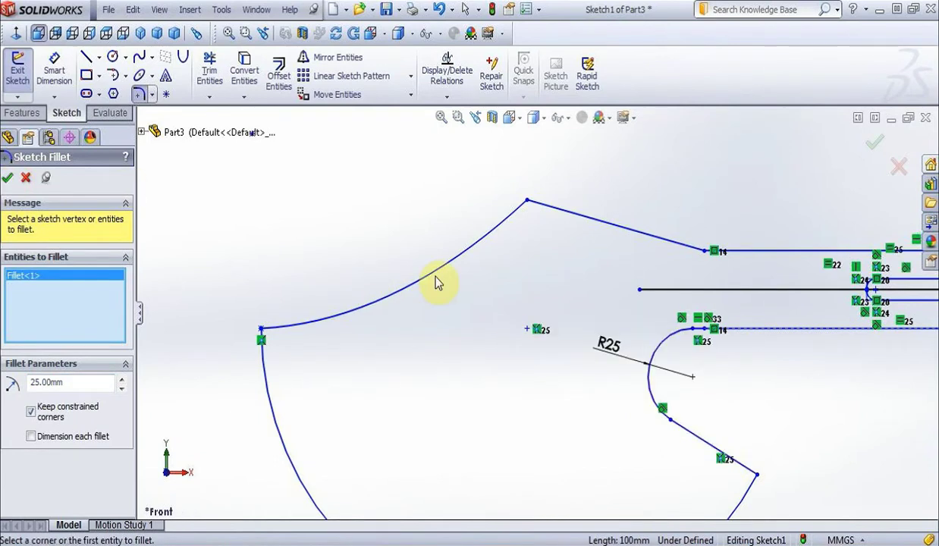
# - Sketch a line about 103 mm long from the large arc's center, sloping down and to the left
pyautogui.scroll(5, 436, 233)
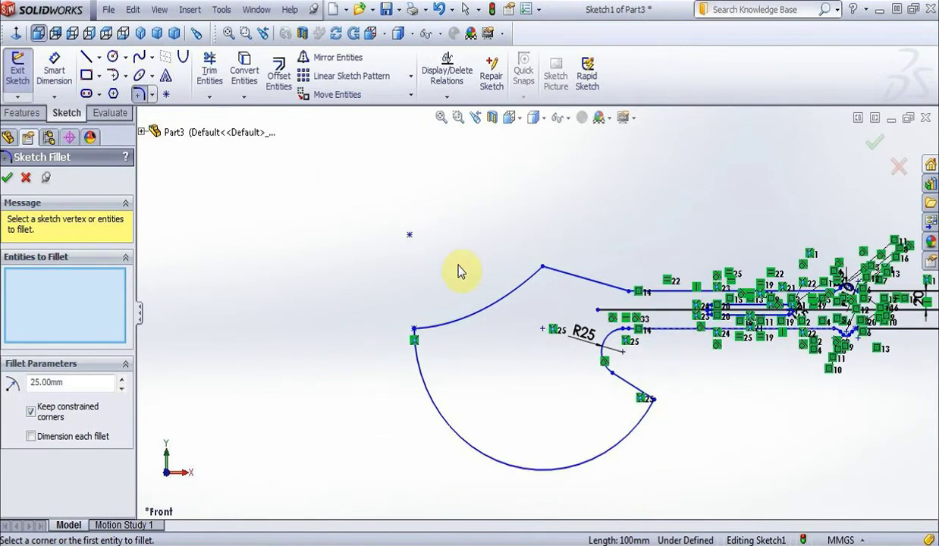
pyautogui.click(85, 58)
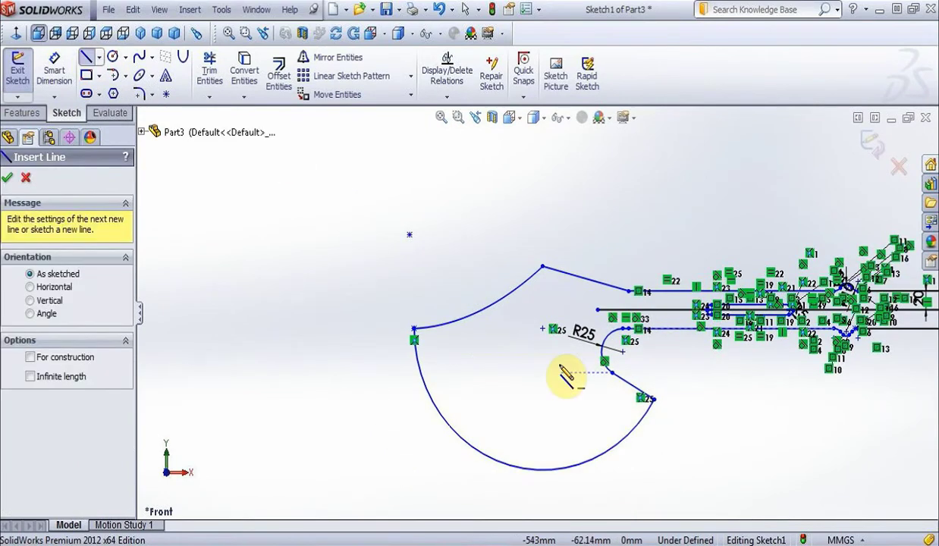
pyautogui.click(543, 329)
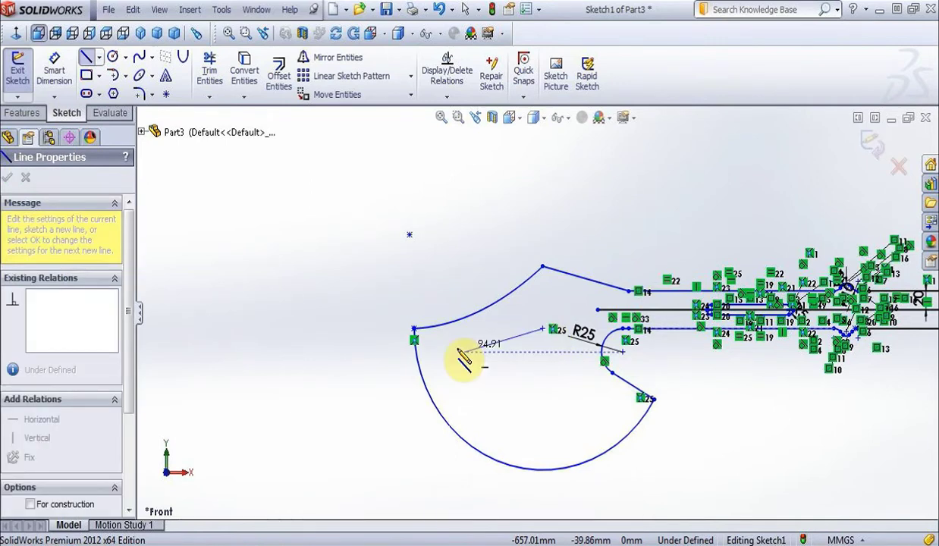
pyautogui.click(457, 350)
pyautogui.press('Escape')
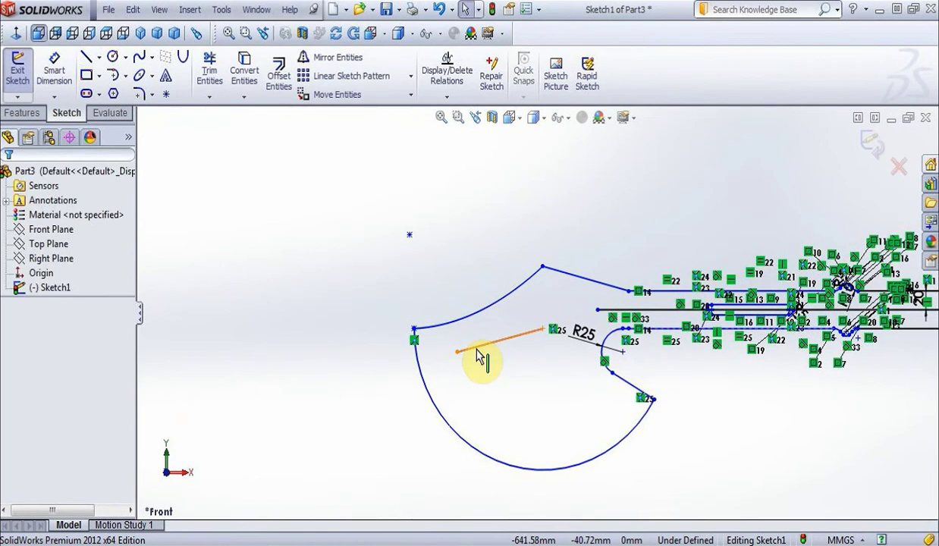
# - Set the sketched line's length to 80 mm and its angle to 190°
pyautogui.click(482, 348)
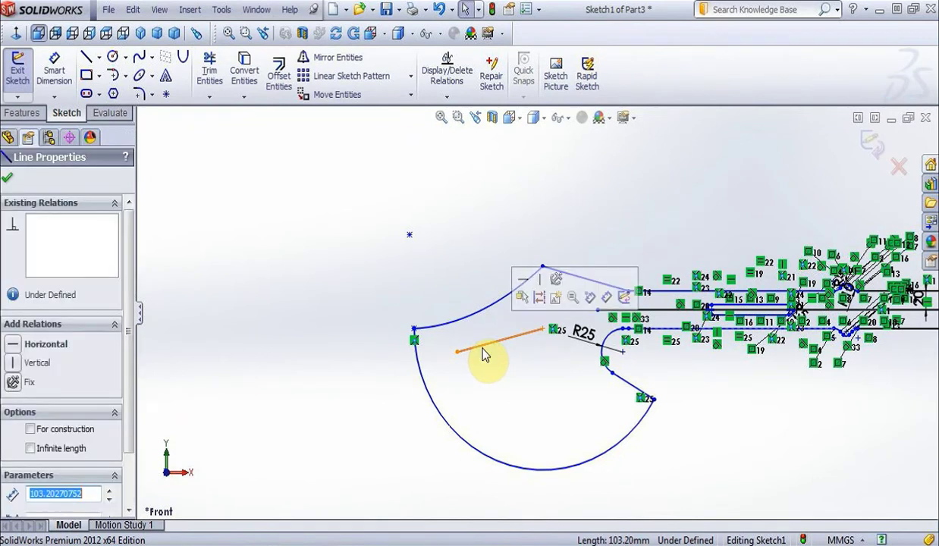
pyautogui.write('80')
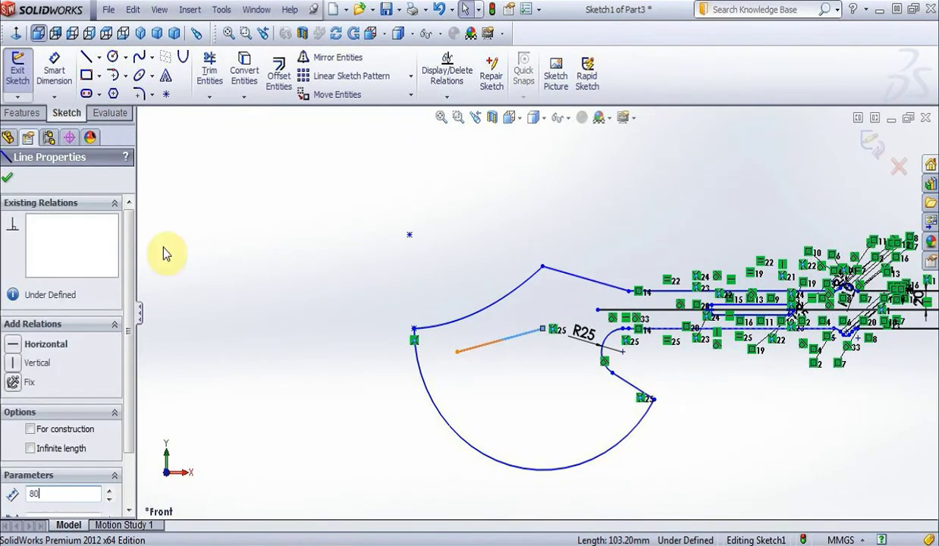
pyautogui.moveTo(131, 247); pyautogui.dragTo(130, 311)
pyautogui.moveTo(94, 454); pyautogui.dragTo(17, 458)
pyautogui.write('190')
pyautogui.press('Return')
pyautogui.click(444, 304)
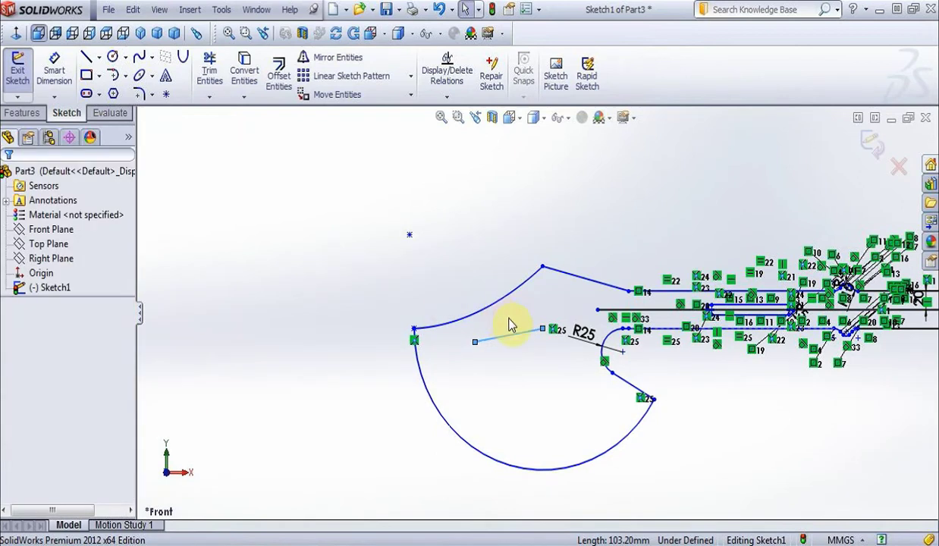
# - Sketch a second line about 83 mm long from the large arc's center, sloping more steeply down and to the left
pyautogui.press('l')
pyautogui.click(533, 367)
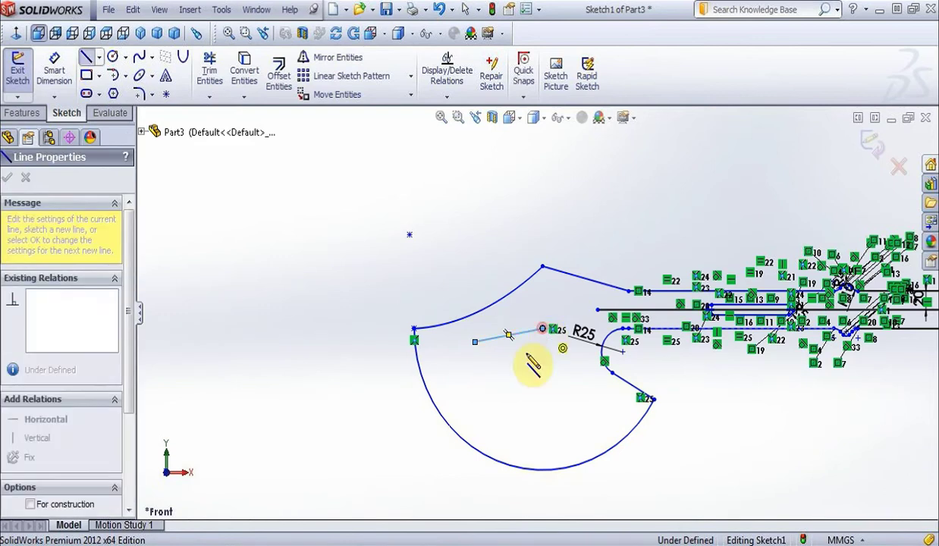
pyautogui.doubleClick(497, 389)
pyautogui.press('Escape')
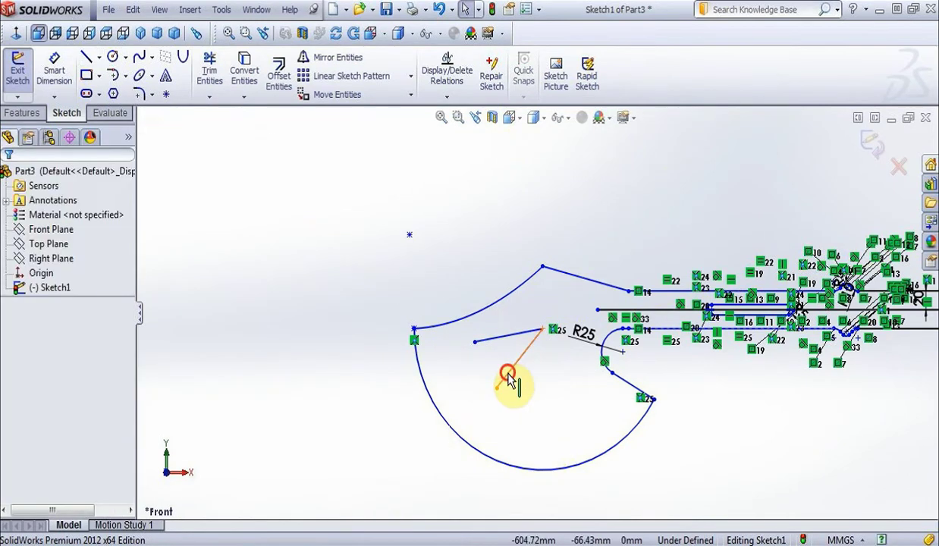
# - Set the second line's length to 80 mm and its angle to 220°
pyautogui.click(508, 377)
pyautogui.write('80')
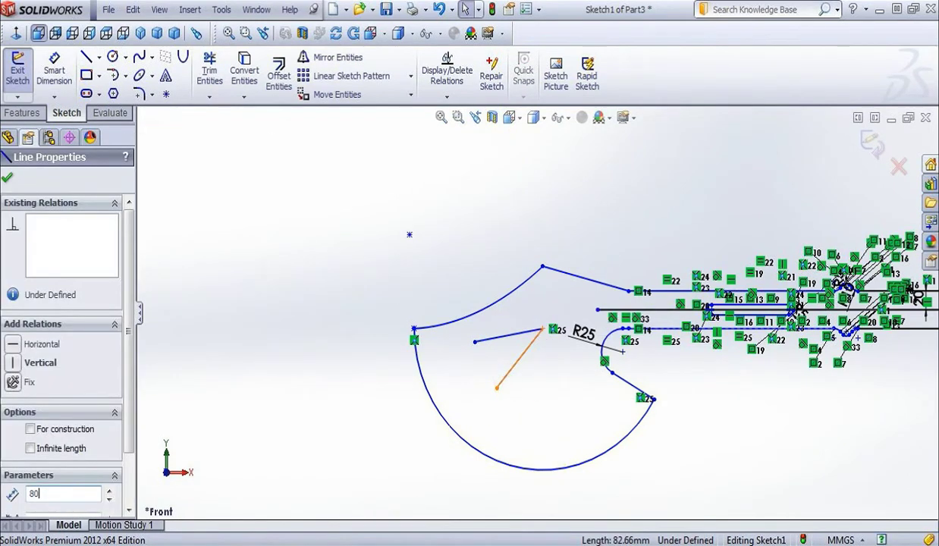
pyautogui.press('Return')
pyautogui.scroll(-2, 129, 232)
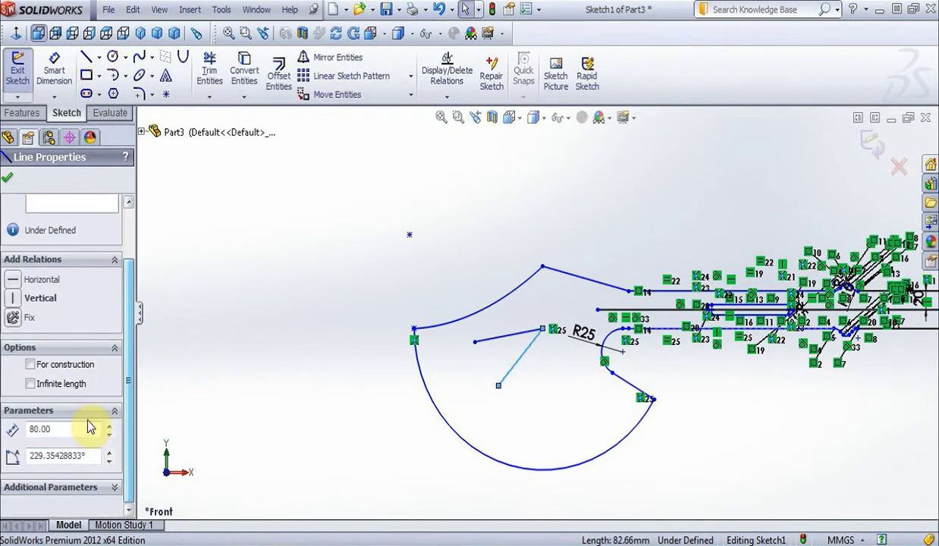
pyautogui.moveTo(93, 455); pyautogui.dragTo(16, 460)
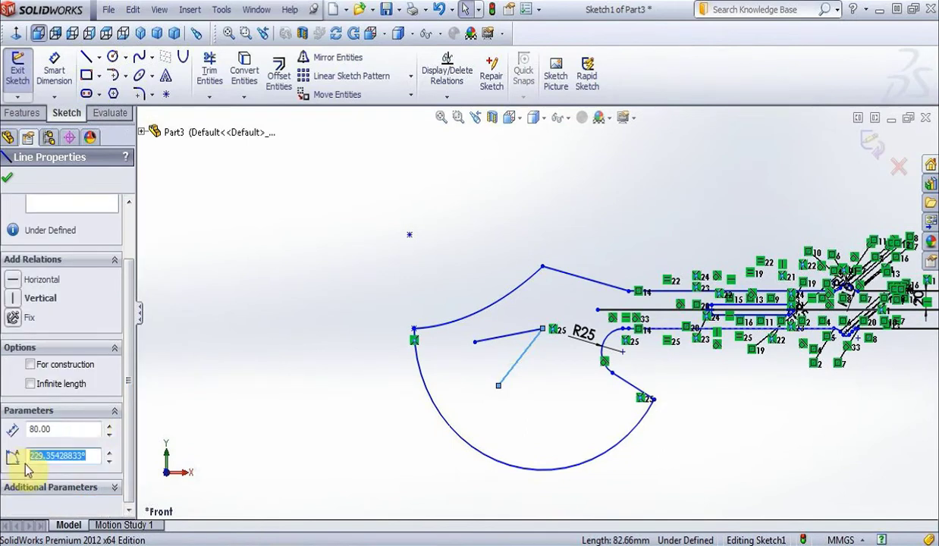
pyautogui.write('23')
pyautogui.press('BackSpace')
pyautogui.write('2')
pyautogui.press('Return')
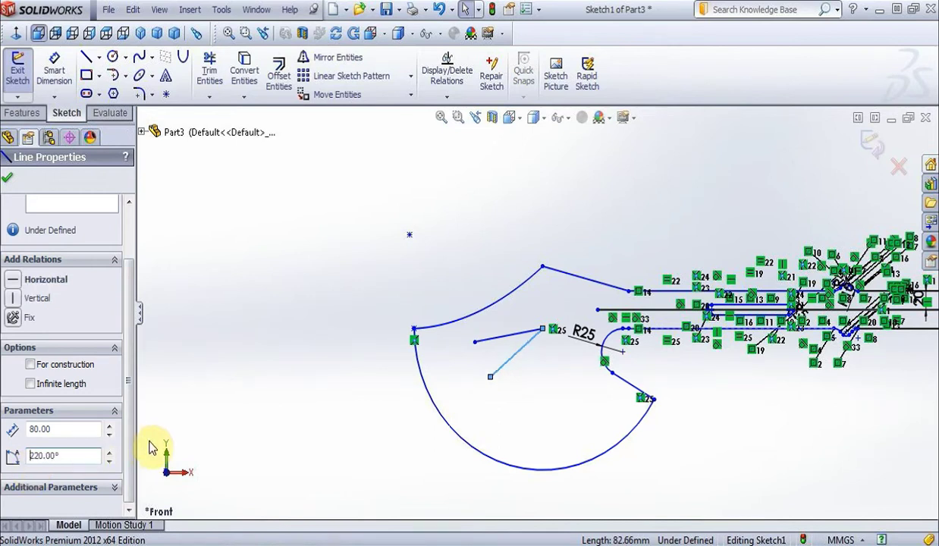
# - Sketch three more downward lines from the large arc's center, fanning from lower left to lower right, about 77, 77 and 78 mm long
pyautogui.click(86, 57)
pyautogui.click(542, 329)
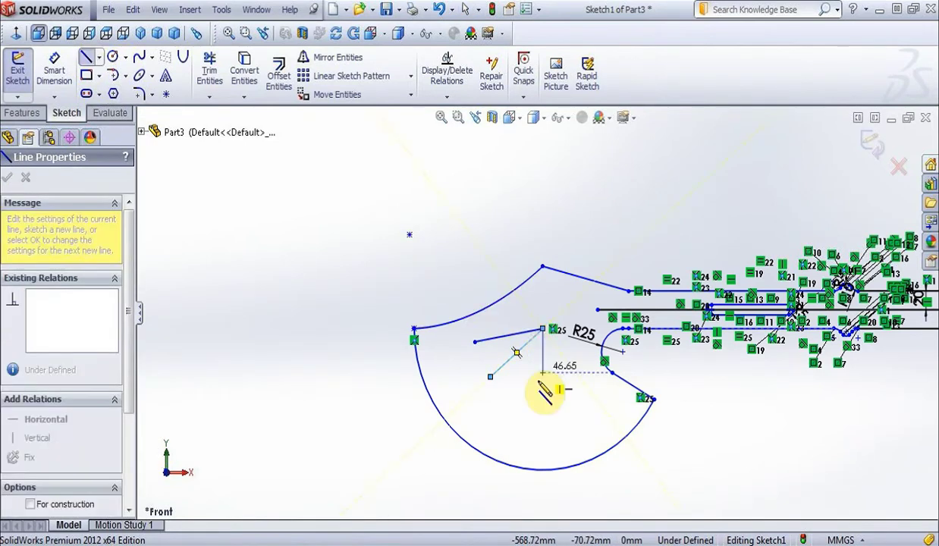
pyautogui.doubleClick(530, 398)
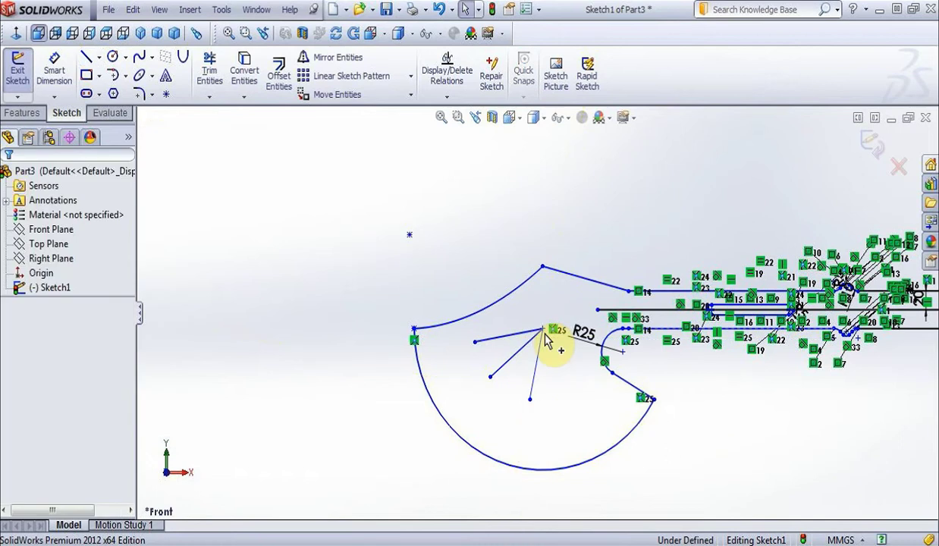
pyautogui.click(542, 330)
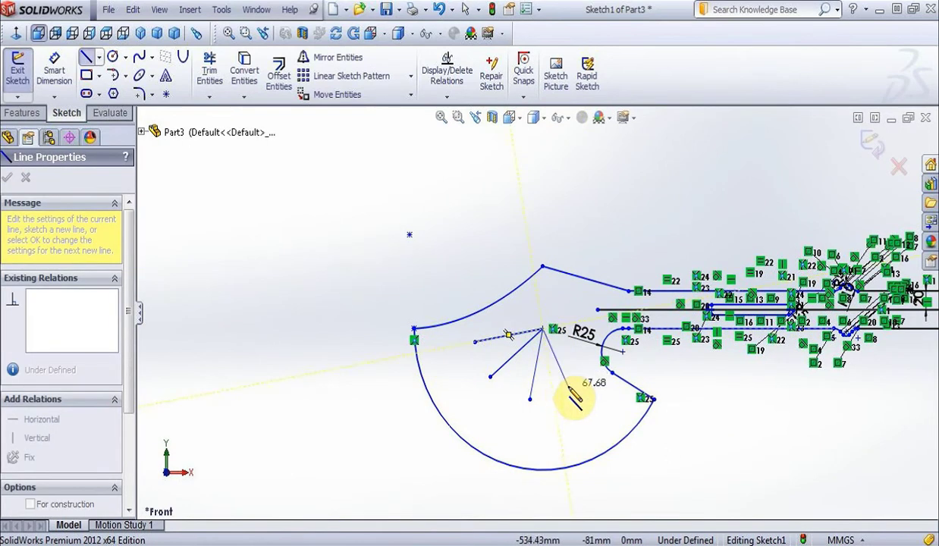
pyautogui.doubleClick(570, 393)
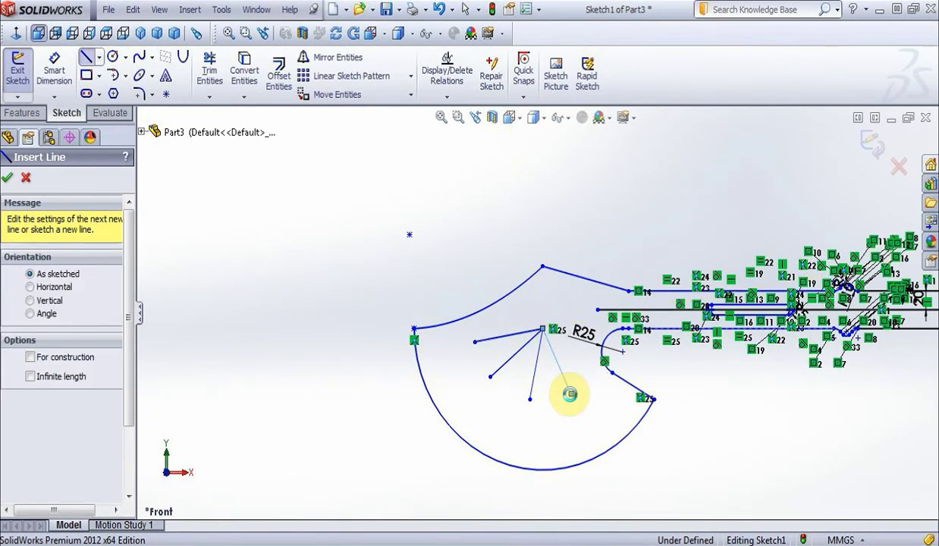
pyautogui.click(542, 329)
pyautogui.click(590, 382)
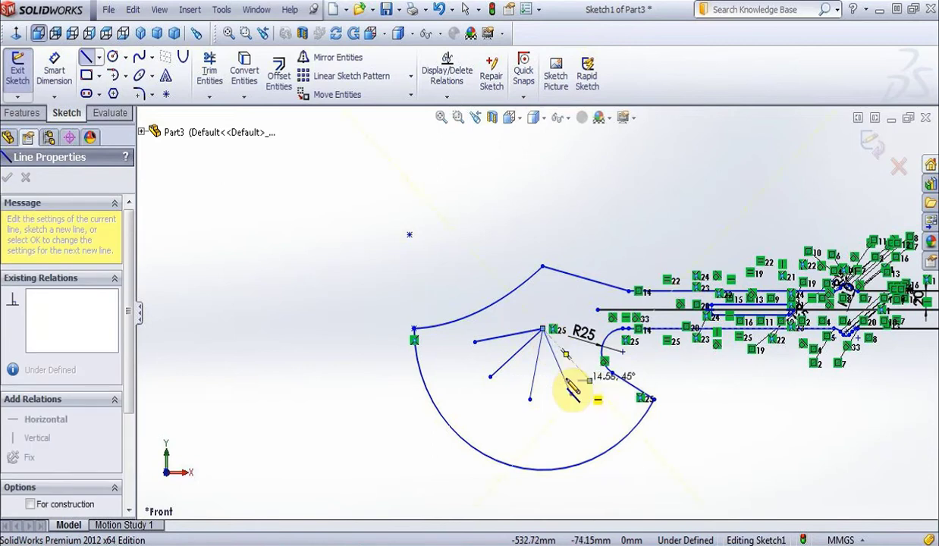
pyautogui.press('Escape')
# - Set the third fan line, just left of vertical, to a length of 80 mm and an angle of 250°
pyautogui.click(534, 370)
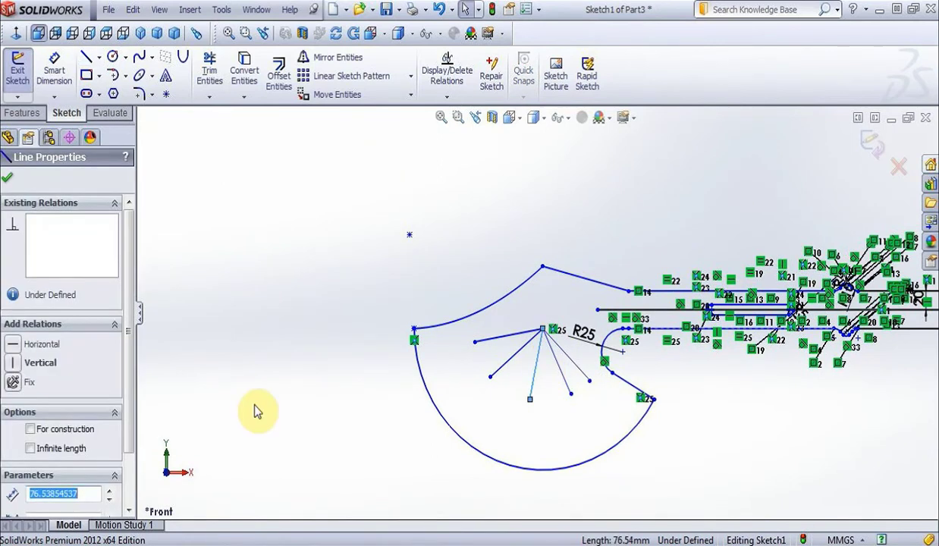
pyautogui.scroll(-2, 126, 318)
pyautogui.moveTo(13, 429); pyautogui.dragTo(11, 429)
pyautogui.write('80')
pyautogui.press('Tab')
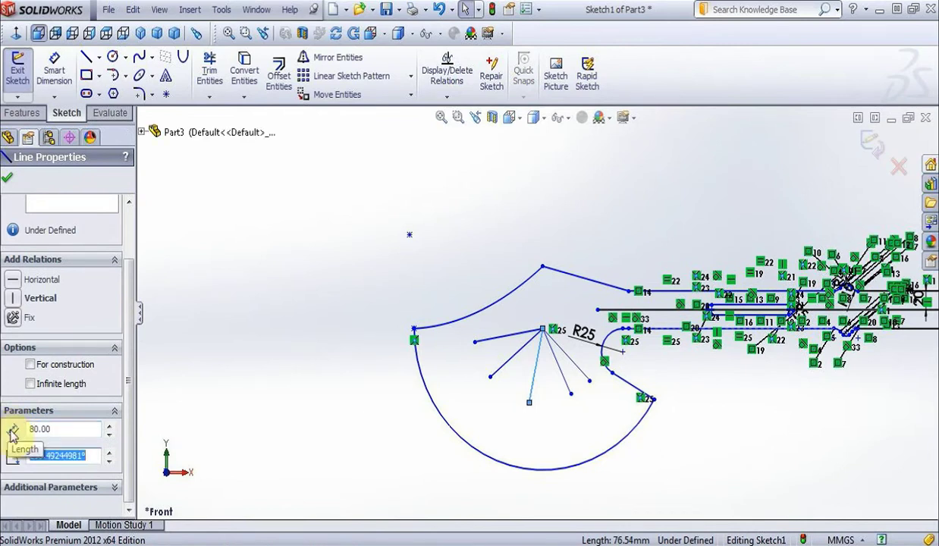
pyautogui.write('250')
pyautogui.press('Return')
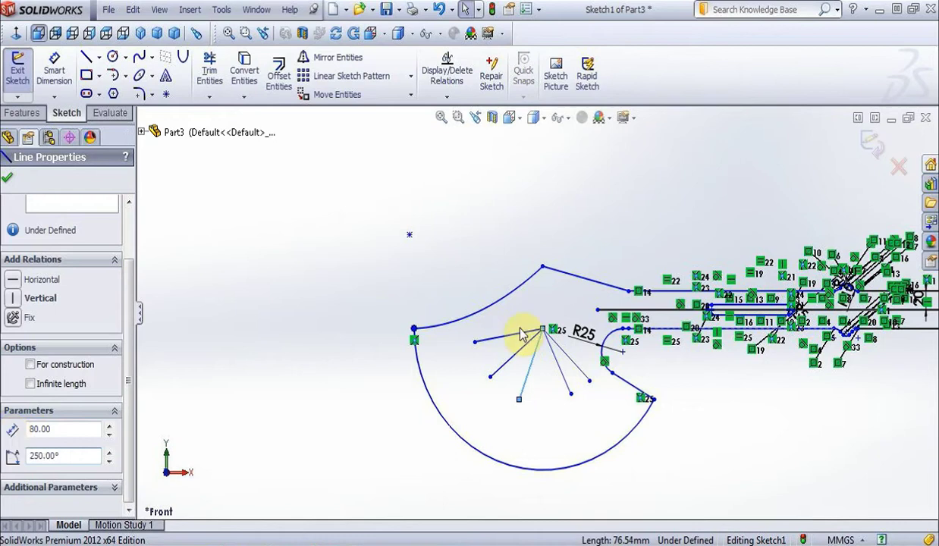
# - Set the fourth fan line to a length of 80 mm and an angle of 280°
pyautogui.click(561, 376)
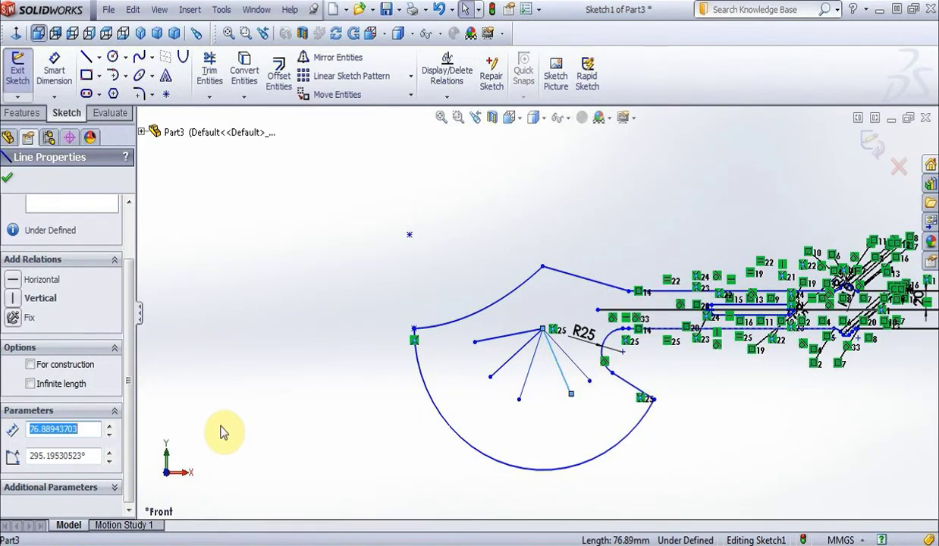
pyautogui.write('80')
pyautogui.press('Tab')
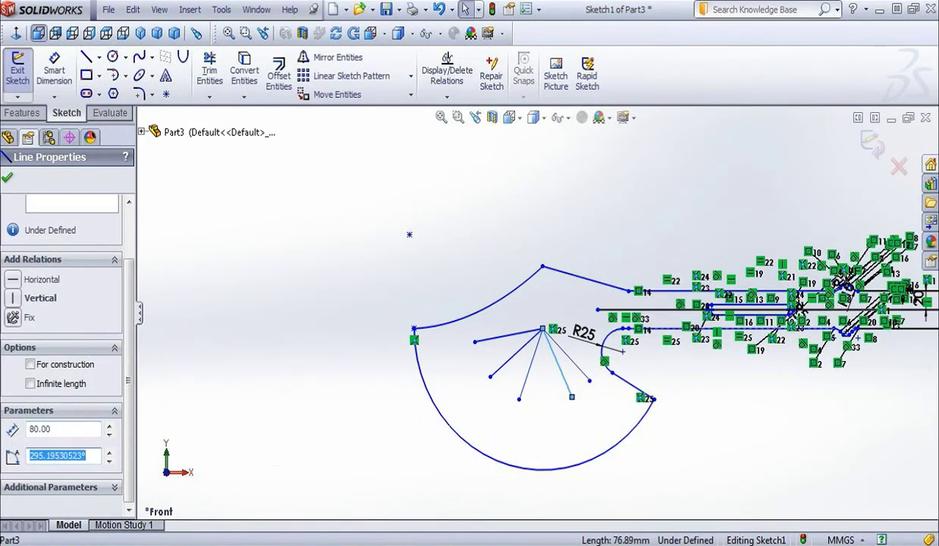
pyautogui.write('280')
pyautogui.press('Tab')
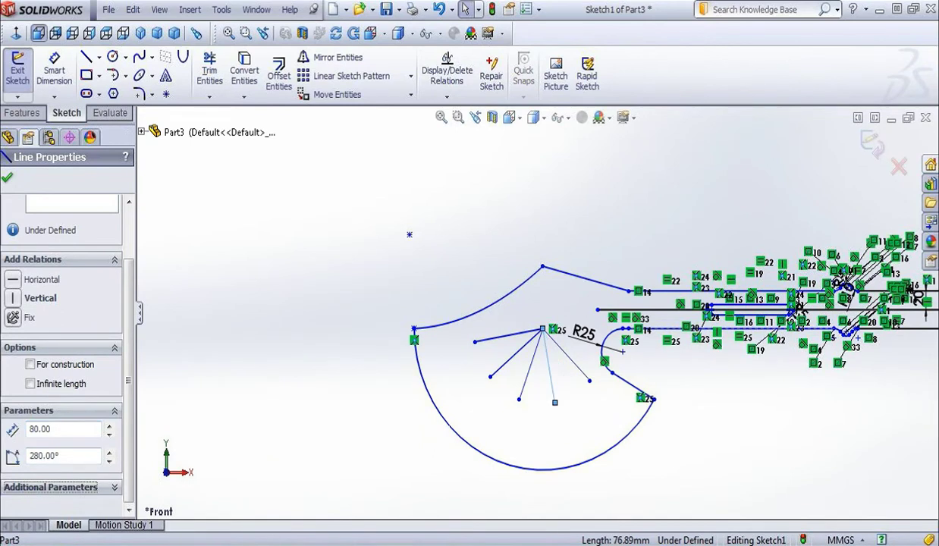
# - Set the rightmost fan line to a length of 80 mm and an angle of 310°
pyautogui.click(562, 352)
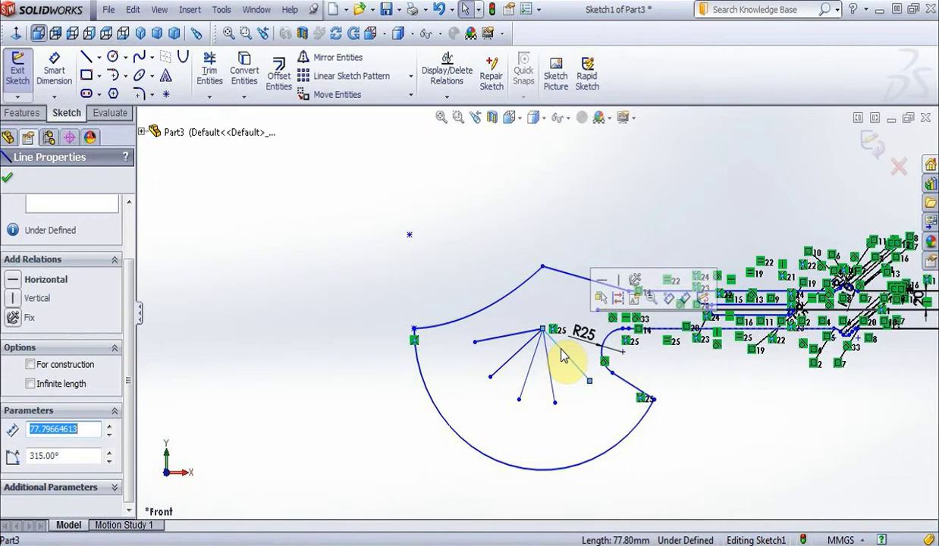
pyautogui.write('80')
pyautogui.press('Tab')
pyautogui.write('310')
pyautogui.press('Tab')
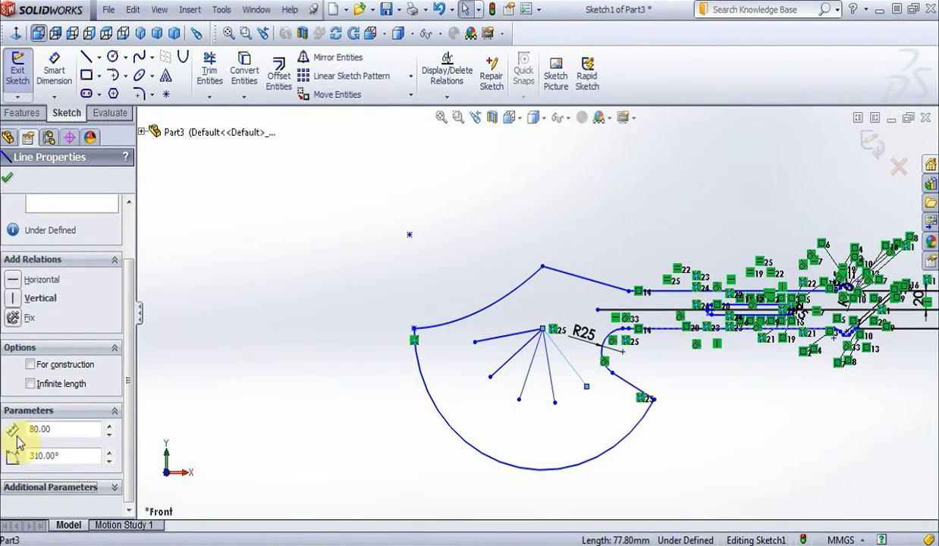
pyautogui.click(428, 257)
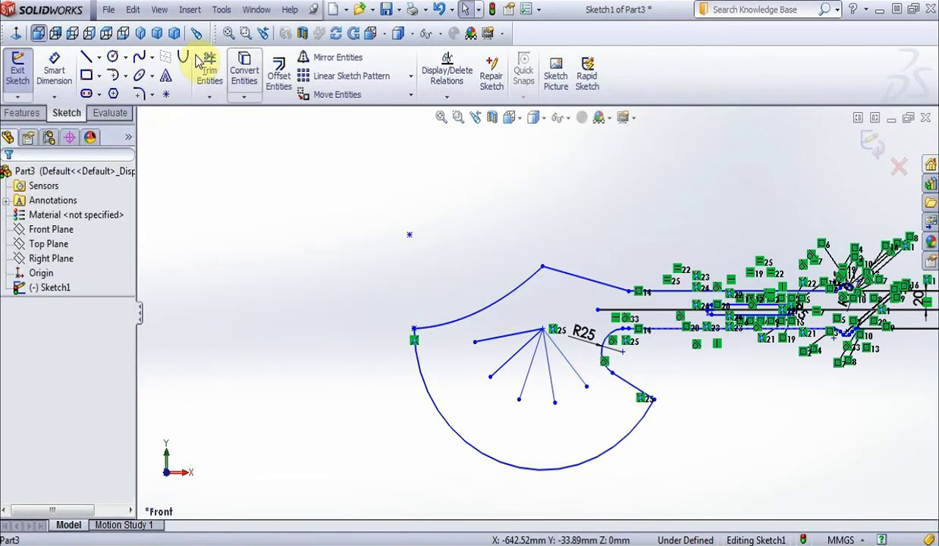
# - Sketch a circle on the free end of each of the five fan lines, the first four about 23, 20, 17 and 14 mm in radius
pyautogui.click(113, 57)
pyautogui.click(475, 342)
pyautogui.click(460, 354)
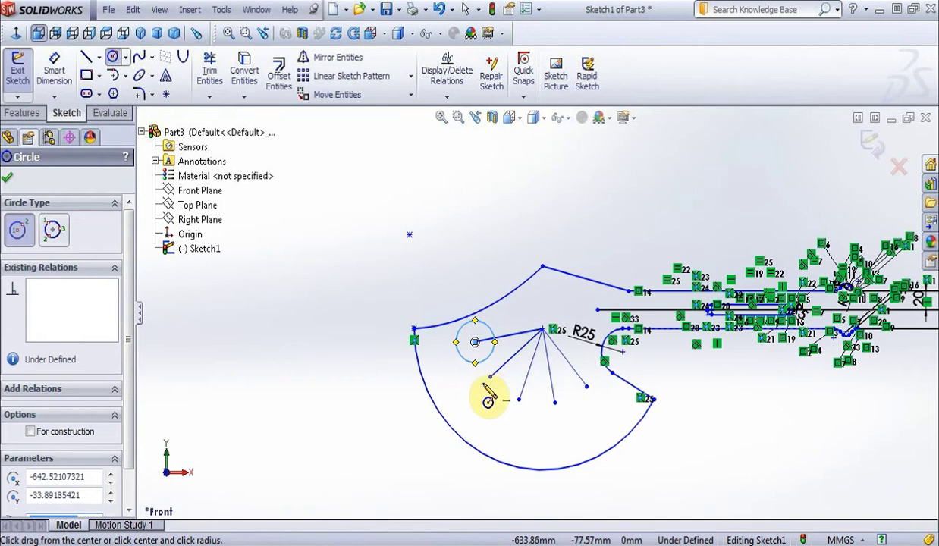
pyautogui.click(490, 377)
pyautogui.click(502, 390)
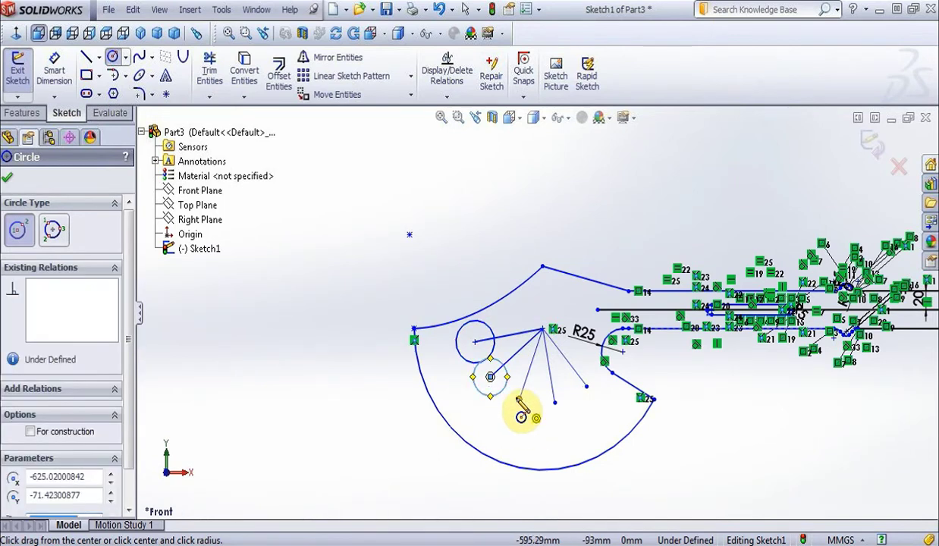
pyautogui.click(518, 399)
pyautogui.click(529, 409)
pyautogui.click(554, 403)
pyautogui.click(562, 411)
pyautogui.click(586, 385)
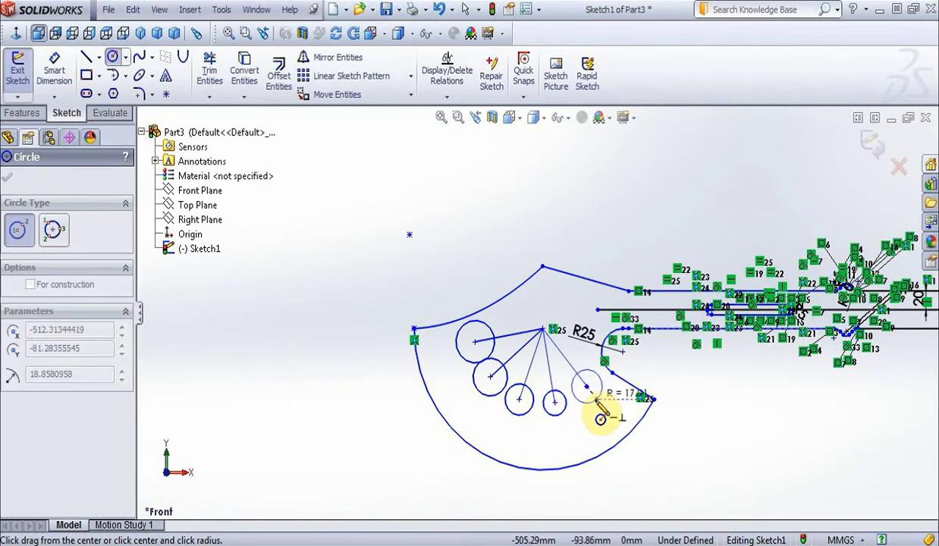
pyautogui.click(599, 399)
pyautogui.press('Escape')
# - Set the radius of the circle on the 190° line to 17 mm and the one on the 220° line to 15 mm
pyautogui.click(489, 337)
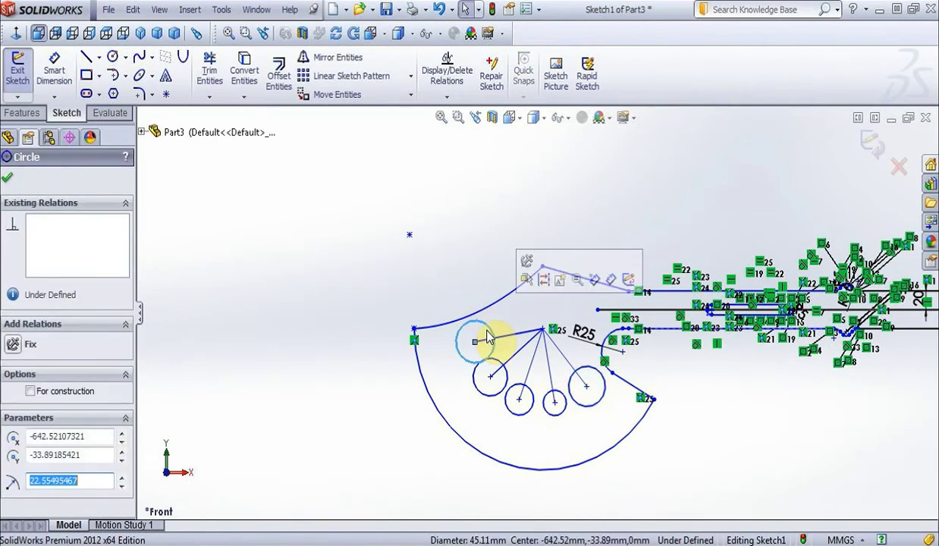
pyautogui.write('17')
pyautogui.press('Return')
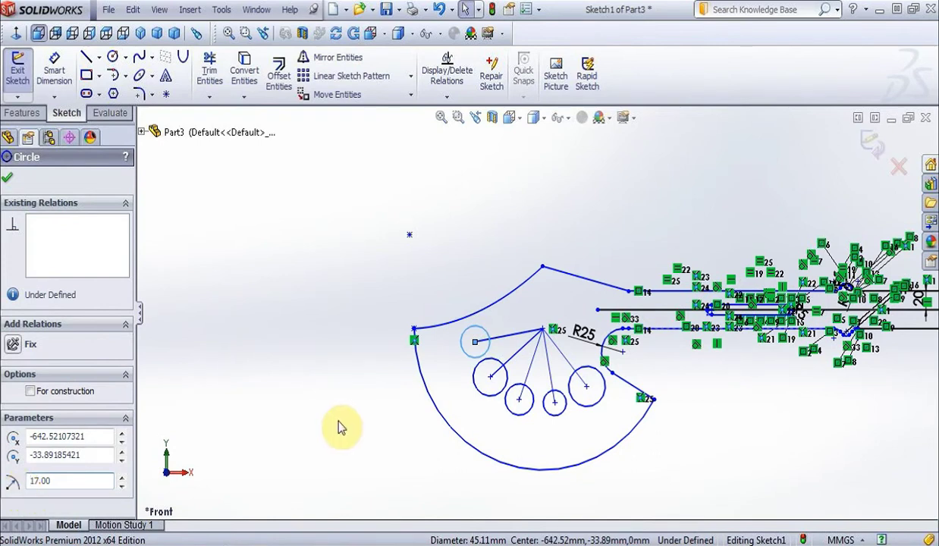
pyautogui.click(477, 377)
pyautogui.write('1')
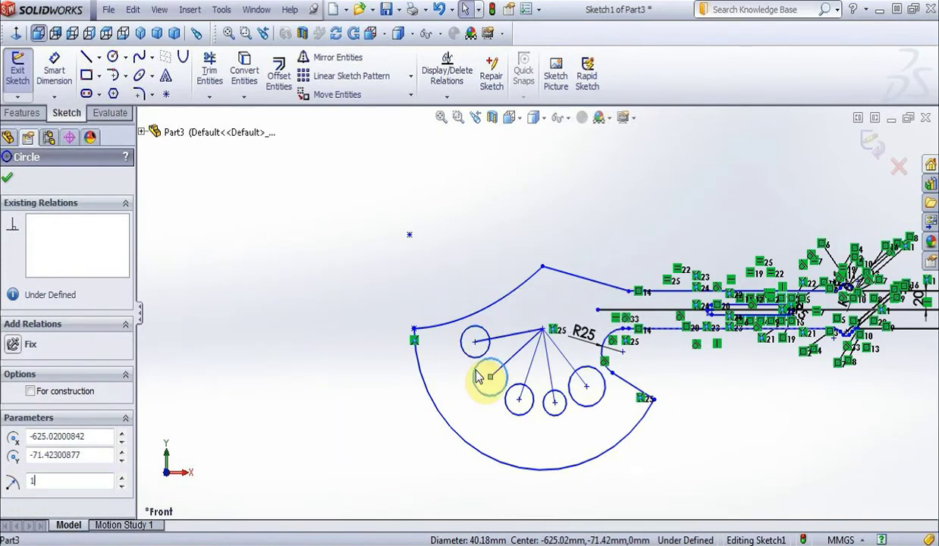
pyautogui.write('75')
pyautogui.press('Return')
# - Set the radii of the circles on the third, fourth and rightmost fan lines to 13, 11 and 9 mm
pyautogui.click(512, 400)
pyautogui.write('13')
pyautogui.press('Return')
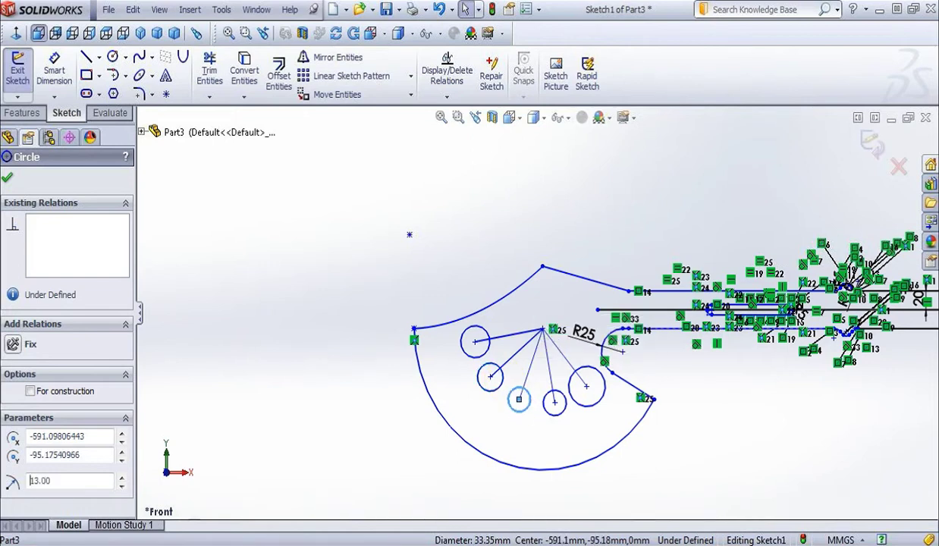
pyautogui.click(568, 409)
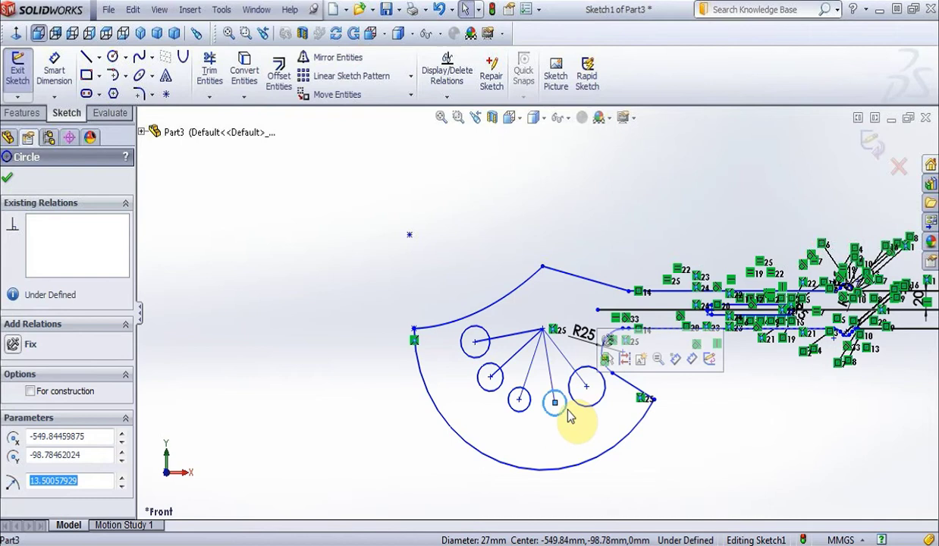
pyautogui.write('11')
pyautogui.press('Return')
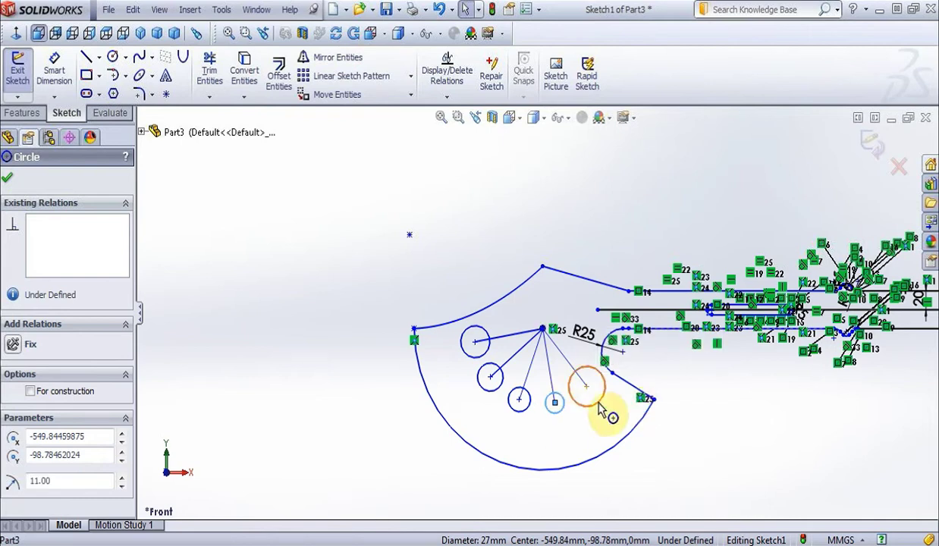
pyautogui.click(600, 408)
pyautogui.write('9')
pyautogui.press('Return')
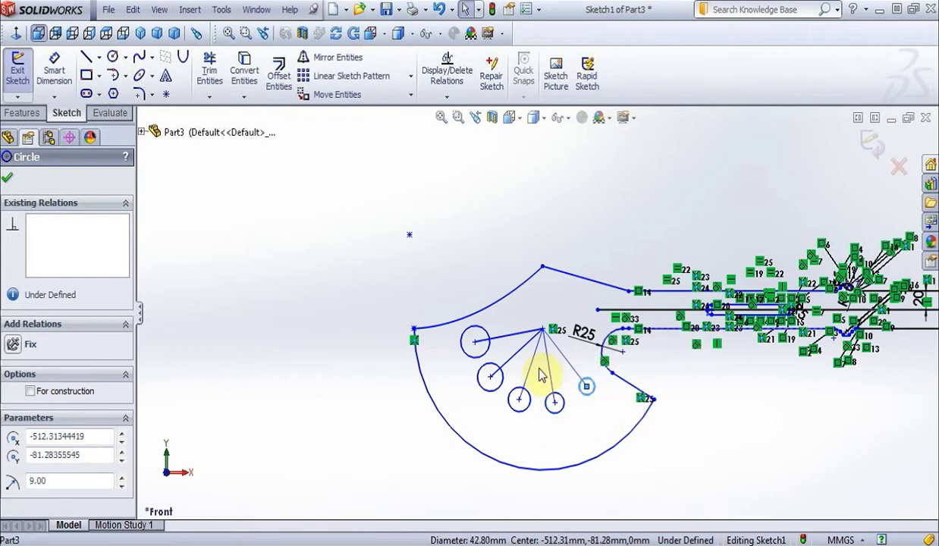
pyautogui.press('Escape')
pyautogui.click(483, 334)
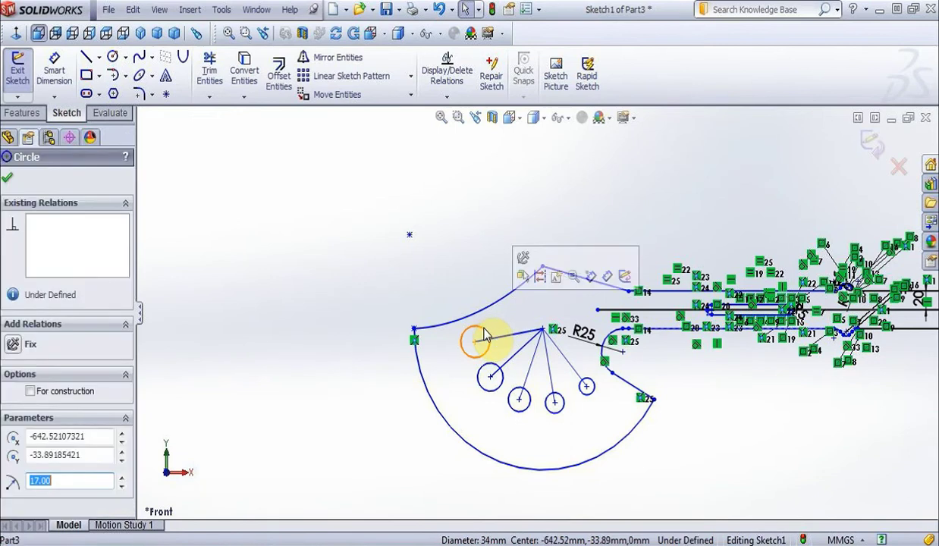
pyautogui.click(360, 291)
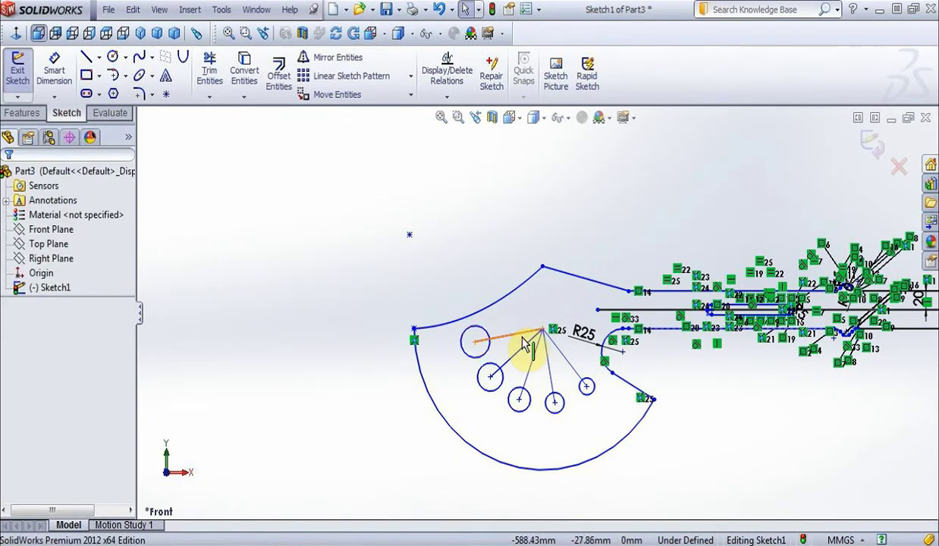
# - Delete the five fan lines that join the arc center to the circles, keeping the circles
pyautogui.click(523, 341)
pyautogui.press('Escape')
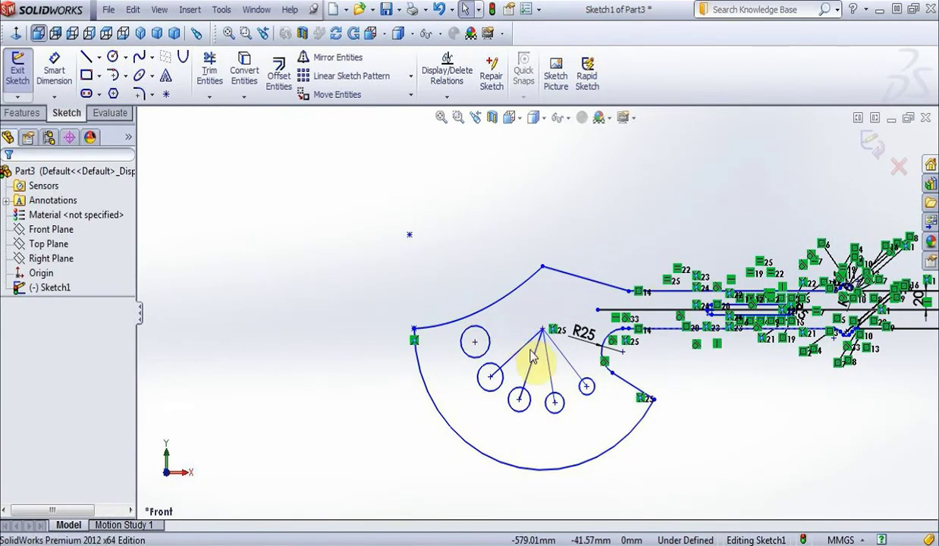
pyautogui.click(529, 354)
pyautogui.press('Delete')
pyautogui.click(549, 373)
pyautogui.press('Delete')
pyautogui.click(566, 361)
pyautogui.press('Escape')
pyautogui.press('Delete')
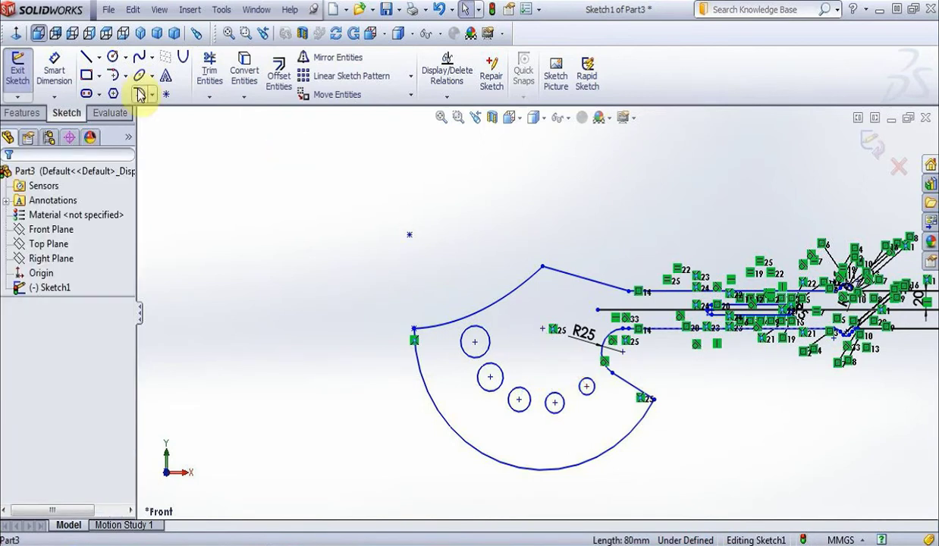
# - Apply a 20 mm sketch fillet to the head's upper corner between the parabola and the sloping line
pyautogui.click(140, 94)
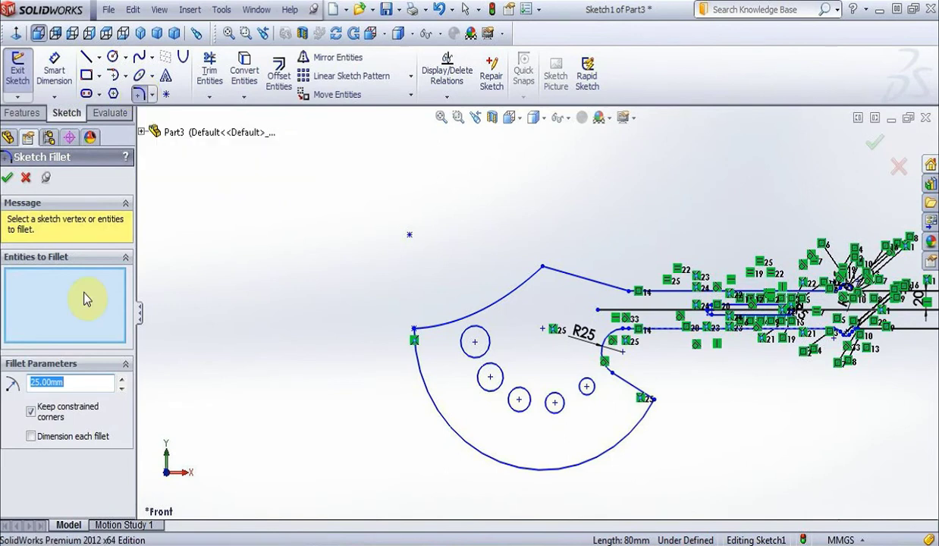
pyautogui.write('20')
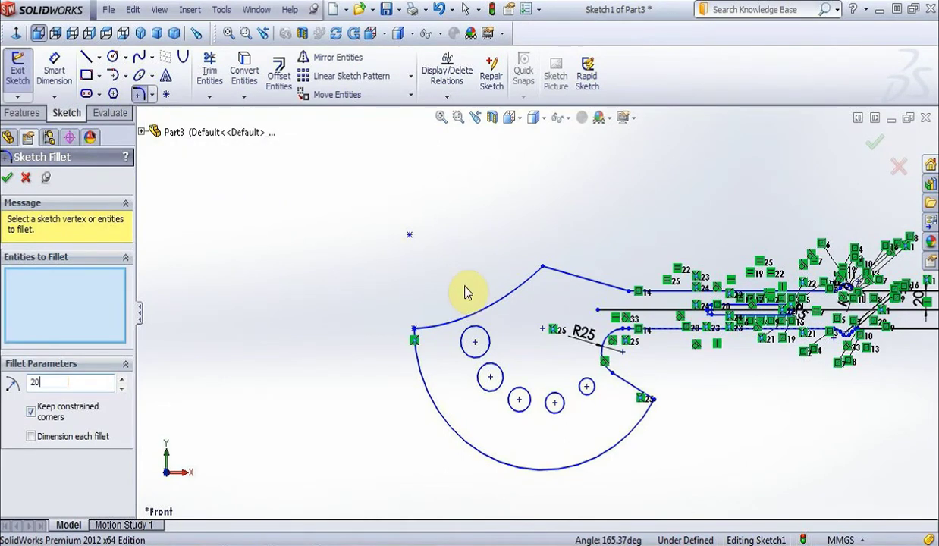
pyautogui.click(485, 303)
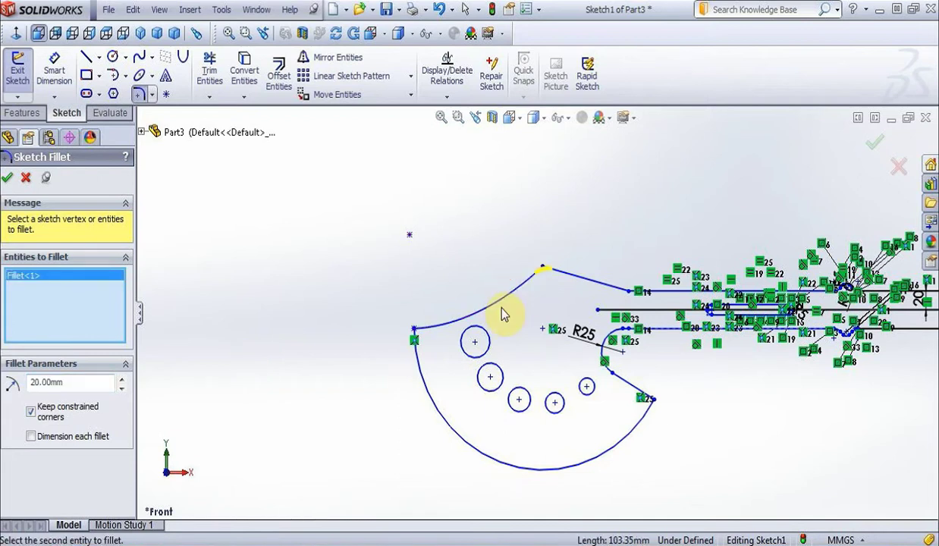
pyautogui.click(11, 179)
# - Apply a 100 mm sketch fillet where the sloping head line meets the handle's upper edge
pyautogui.moveTo(75, 382); pyautogui.dragTo(35, 385)
pyautogui.write('100')
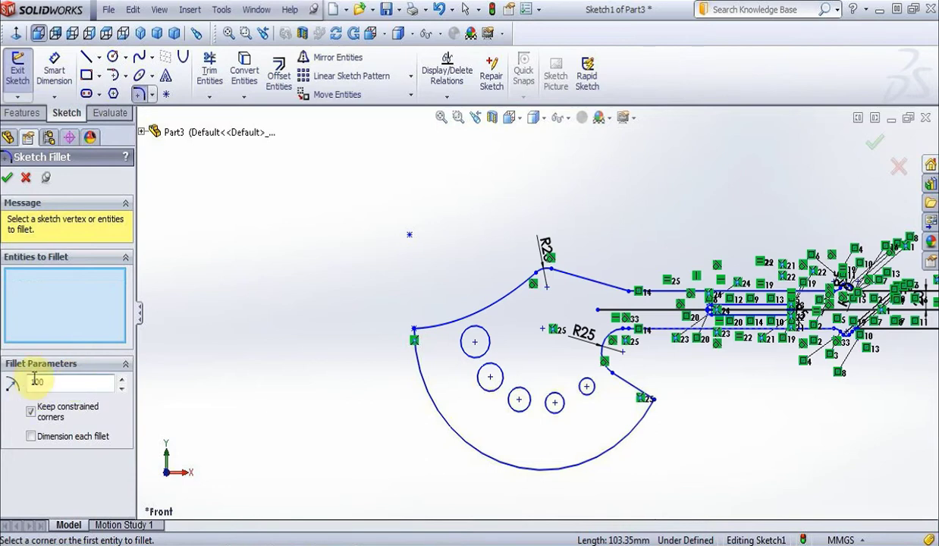
pyautogui.click(609, 286)
pyautogui.click(657, 293)
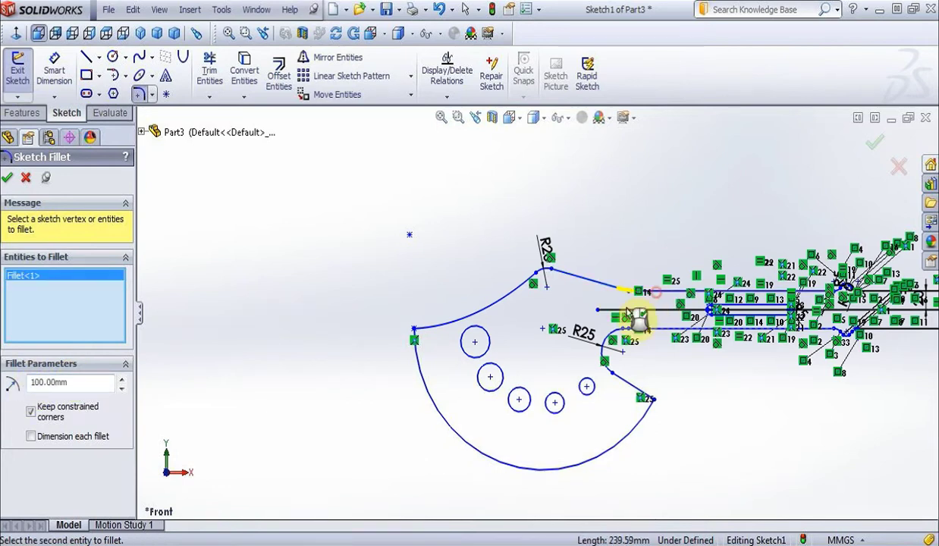
pyautogui.click(8, 177)
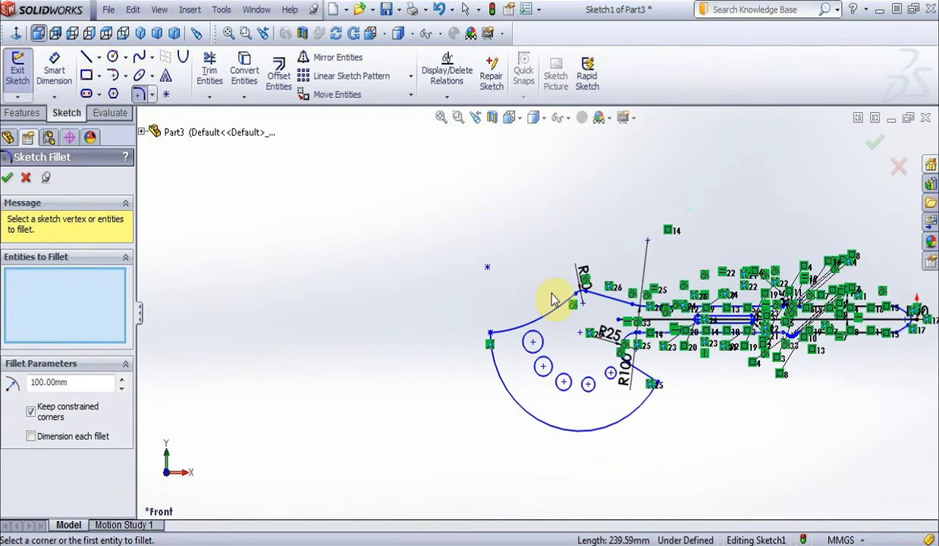
pyautogui.scroll(-3, 652, 325)
pyautogui.press('Escape')
# - Delete the 500 mm horizontal line running along the middle of the handle
pyautogui.click(643, 323)
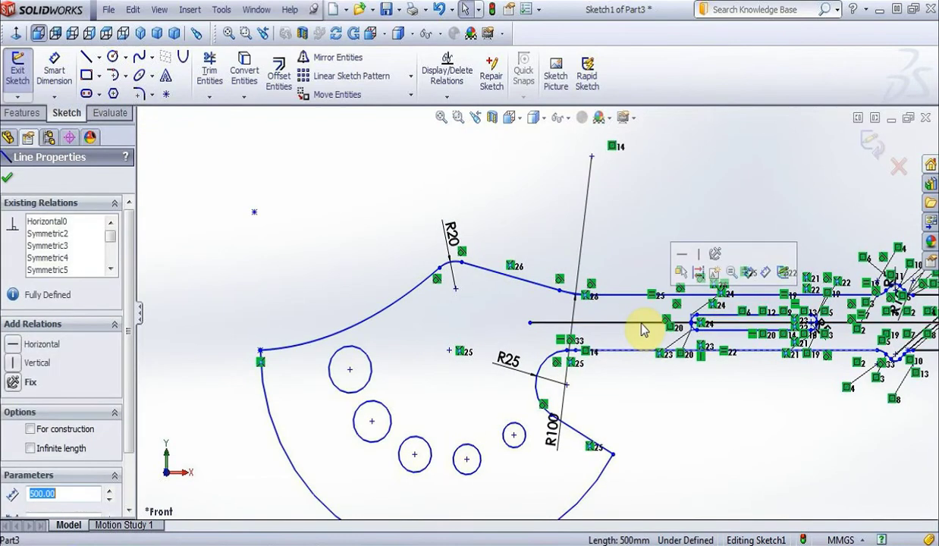
pyautogui.press('Delete')
pyautogui.click(504, 362)
pyautogui.press('f')
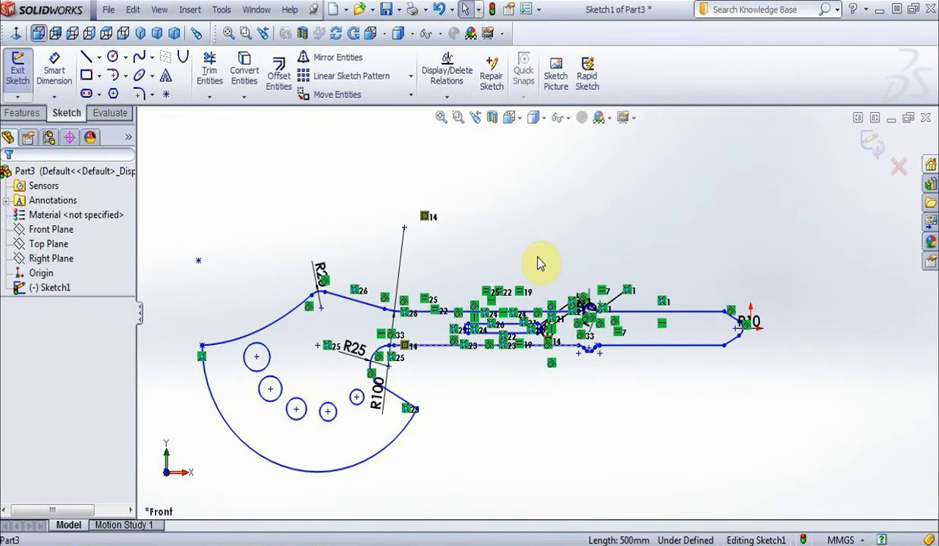
# - Extrude the axe profile as a blind boss 10 mm deep from the sketch plane
pyautogui.click(22, 114)
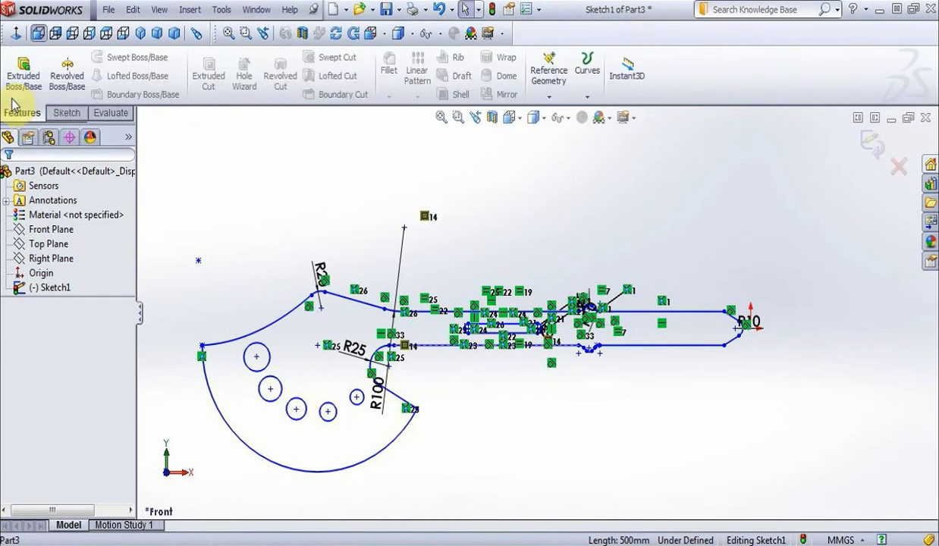
pyautogui.click(19, 78)
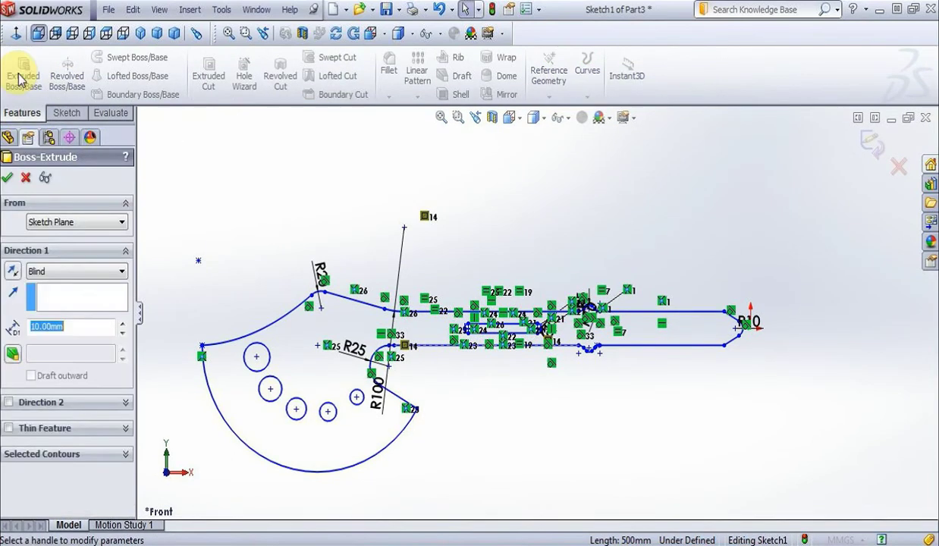
pyautogui.click(7, 177)
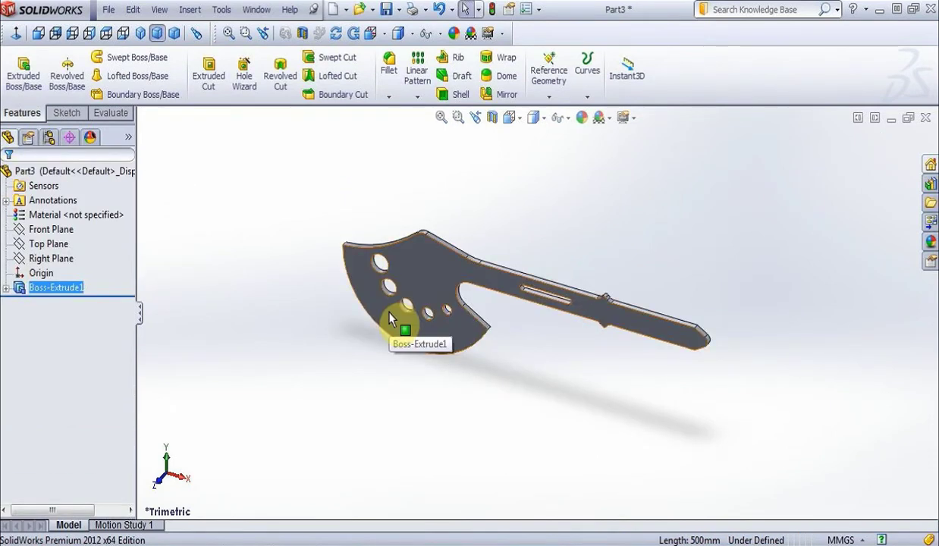
# - Chamfer the front edge of the curved blade using Distance distance with values of 5 mm and 20 mm
pyautogui.click(335, 33)
pyautogui.moveTo(383, 307); pyautogui.dragTo(272, 213)
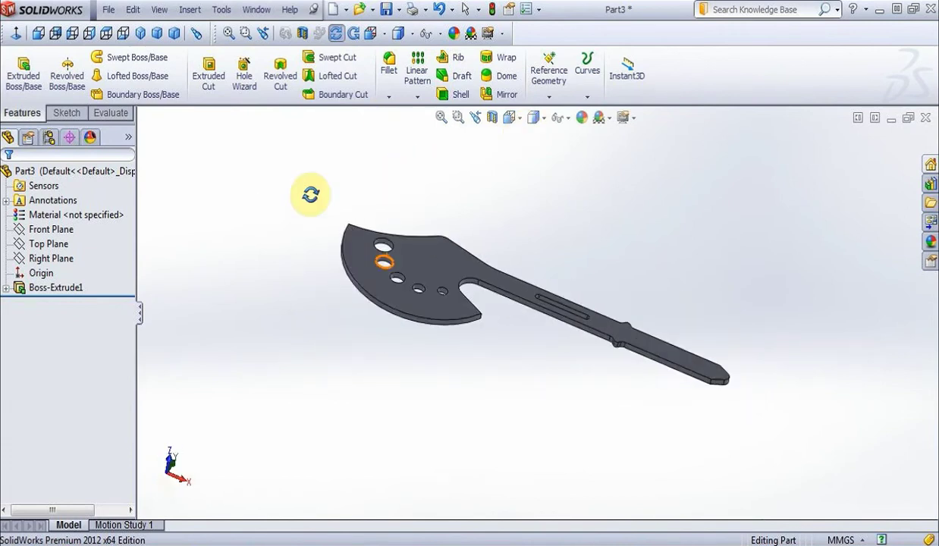
pyautogui.click(388, 97)
pyautogui.click(388, 96)
pyautogui.click(409, 128)
pyautogui.scroll(-5, 428, 307)
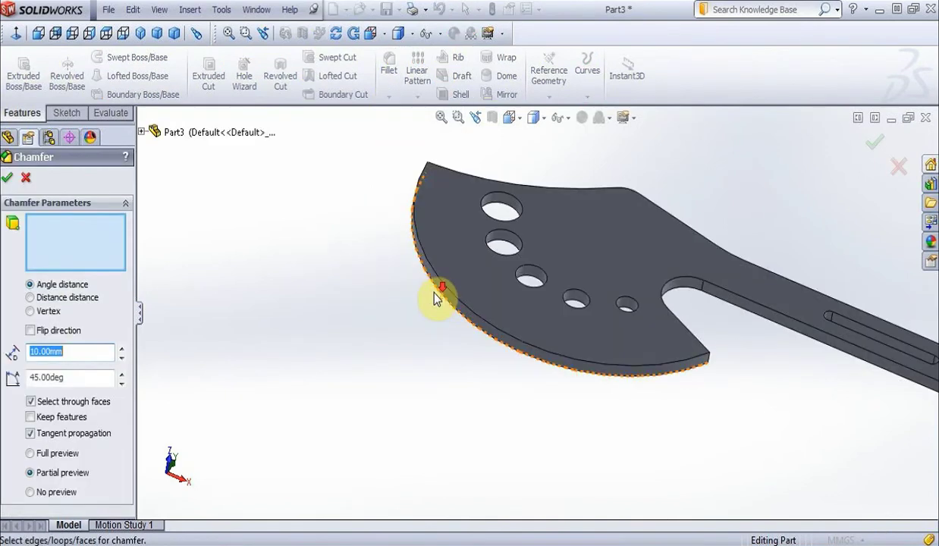
pyautogui.scroll(-2, 437, 298)
pyautogui.click(444, 279)
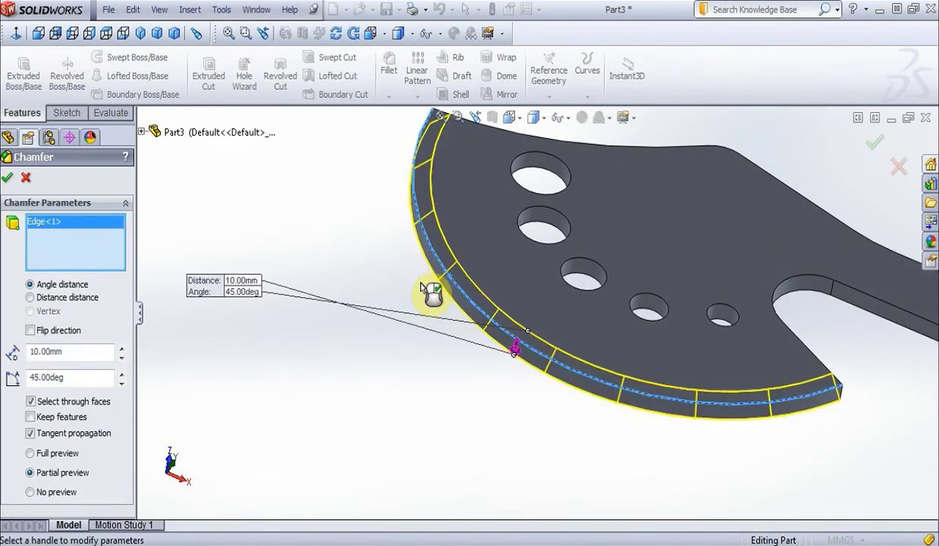
pyautogui.moveTo(69, 351); pyautogui.dragTo(30, 350)
pyautogui.write('5')
pyautogui.click(29, 298)
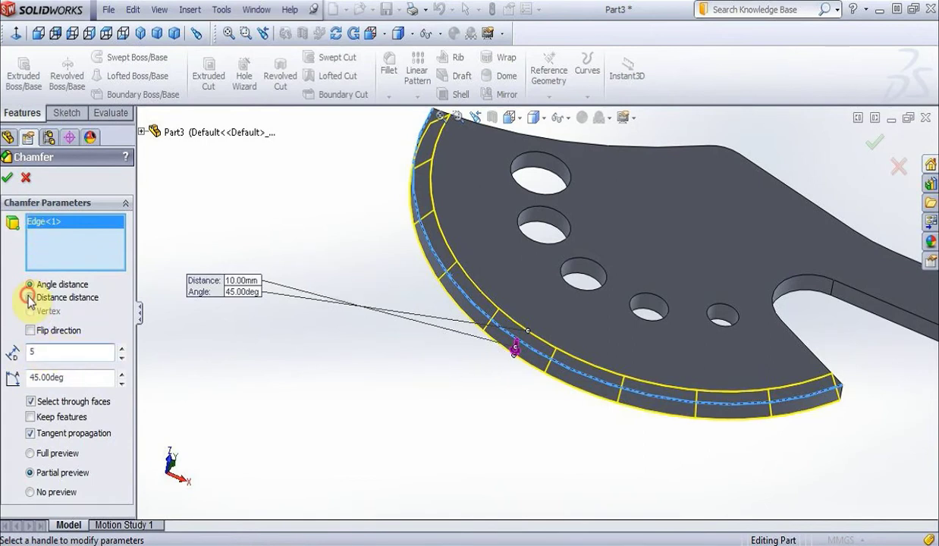
pyautogui.moveTo(72, 377); pyautogui.dragTo(34, 377)
pyautogui.write('20')
pyautogui.click(293, 385)
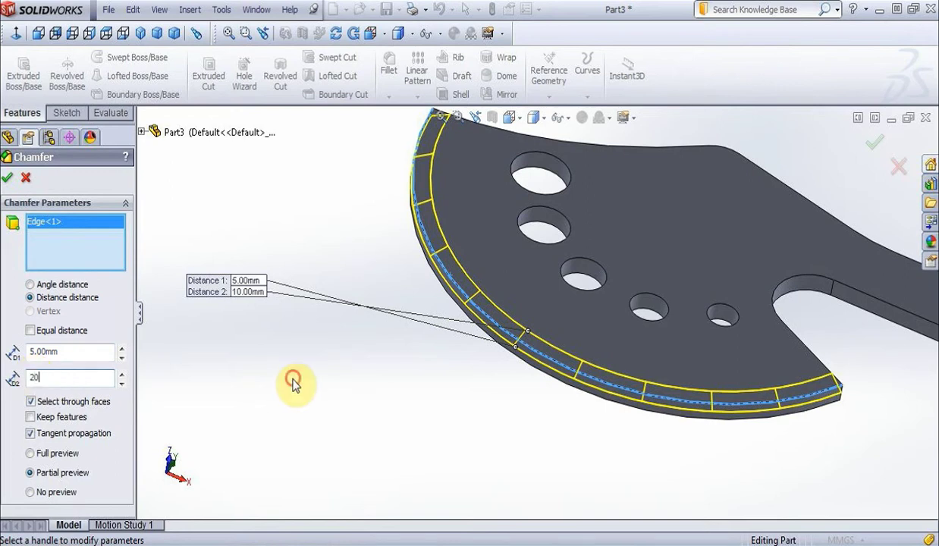
pyautogui.click(8, 178)
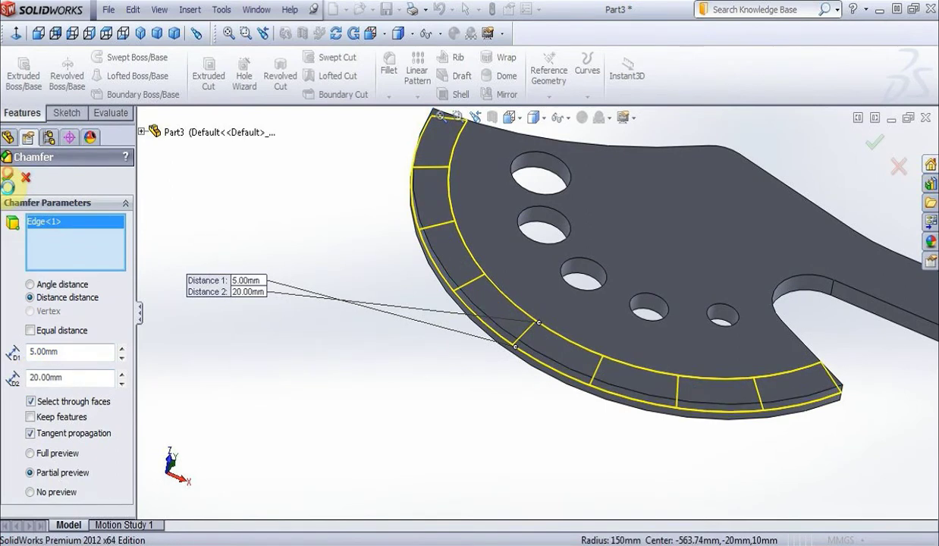
# - Chamfer the rear edge of the curved blade using Distance distance, with 20 mm as the first and 5 mm as the second value
pyautogui.click(495, 347)
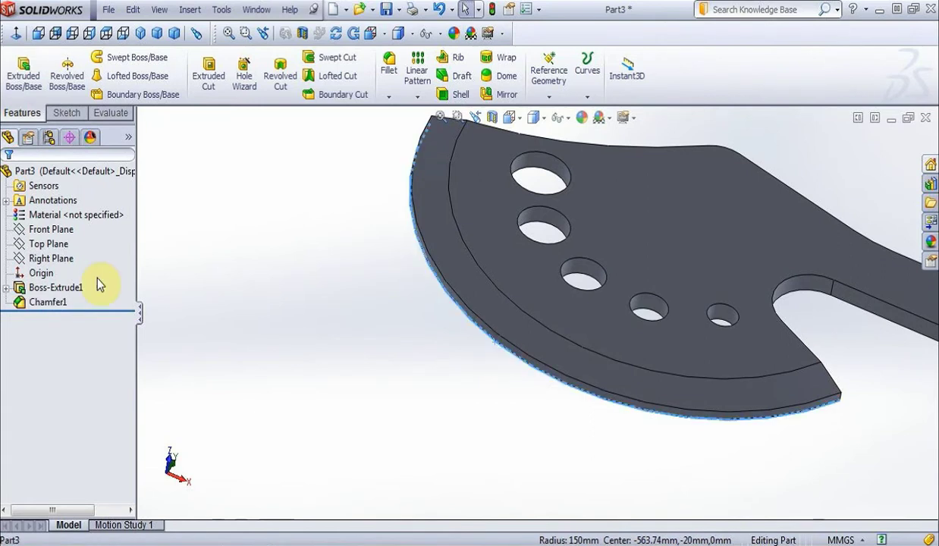
pyautogui.click(387, 98)
pyautogui.click(387, 130)
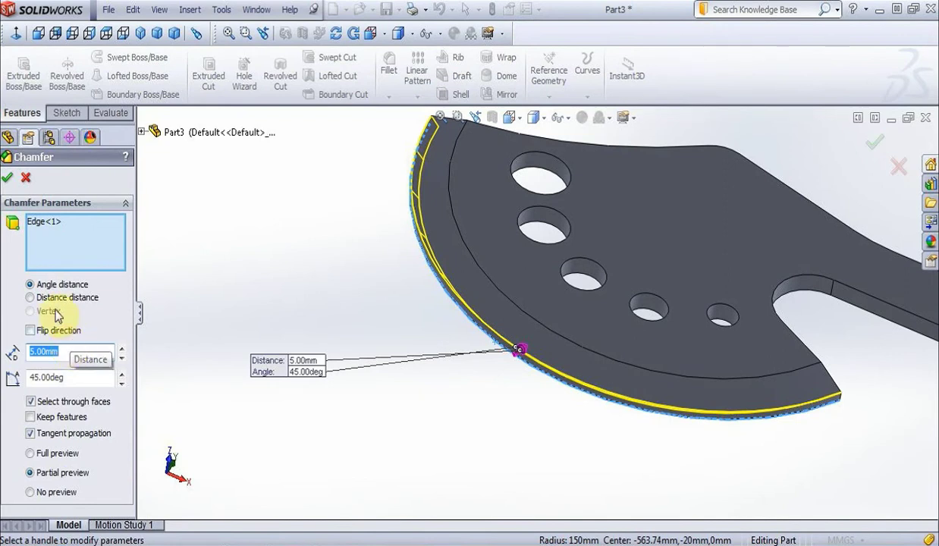
pyautogui.click(31, 297)
pyautogui.click(66, 350)
pyautogui.doubleClick(65, 350)
pyautogui.write('20')
pyautogui.doubleClick(69, 377)
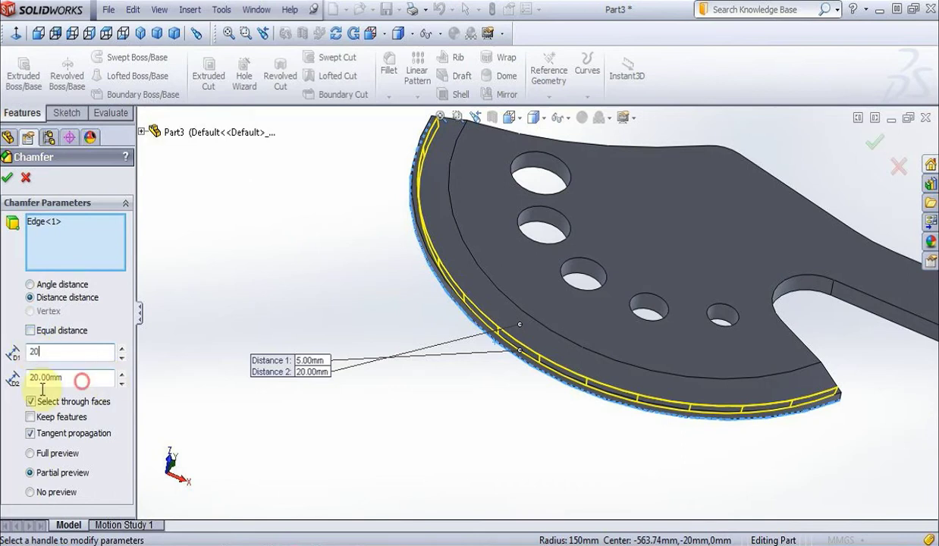
pyautogui.write('5')
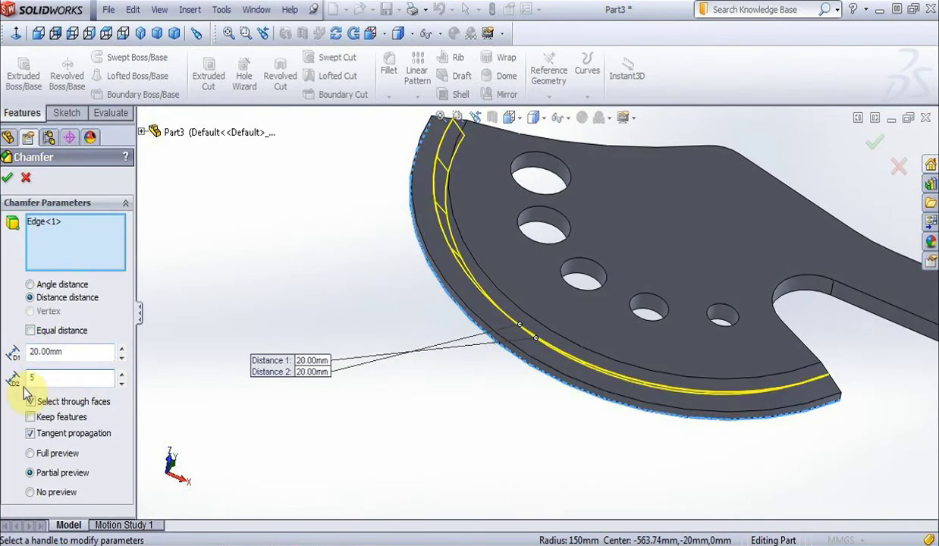
pyautogui.click(356, 307)
pyautogui.click(7, 176)
# - Start a new sketch on the front flat face of the axe and orient the view normal to it
pyautogui.scroll(5, 281, 266)
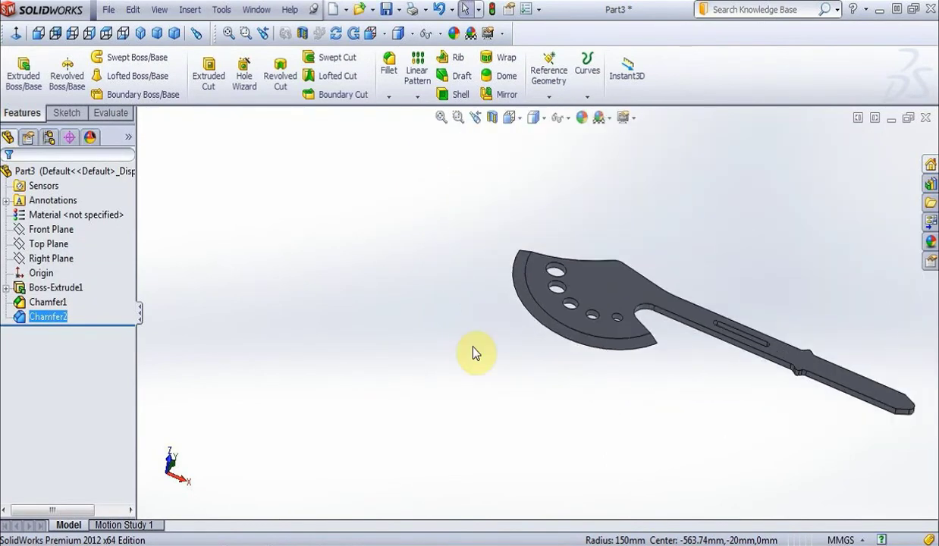
pyautogui.scroll(3, 425, 316)
pyautogui.scroll(-1, 756, 363)
pyautogui.scroll(-5, 755, 362)
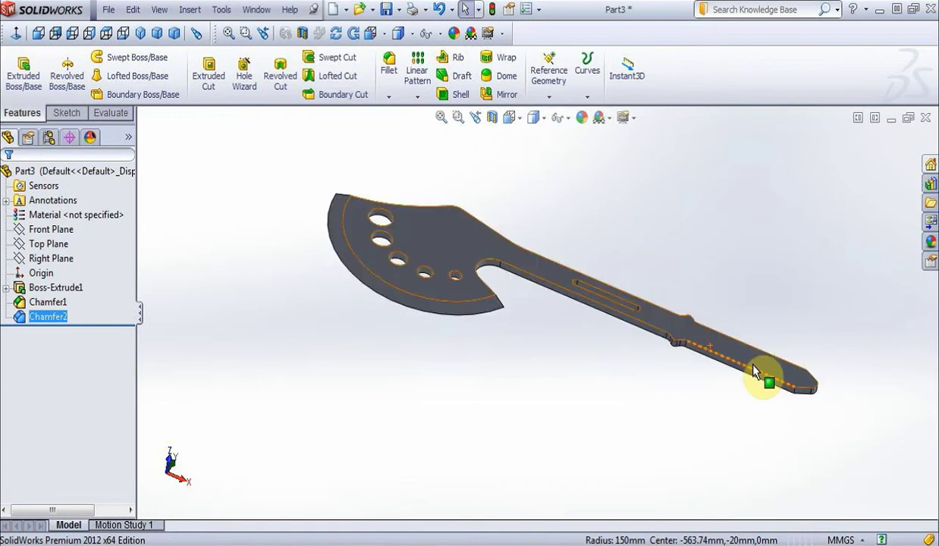
pyautogui.click(753, 367)
pyautogui.rightClick(755, 366)
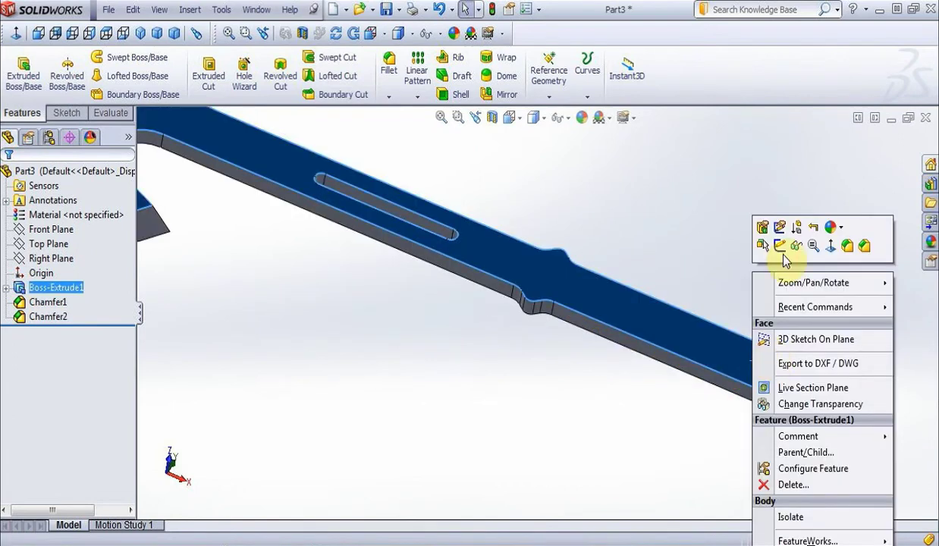
pyautogui.click(780, 245)
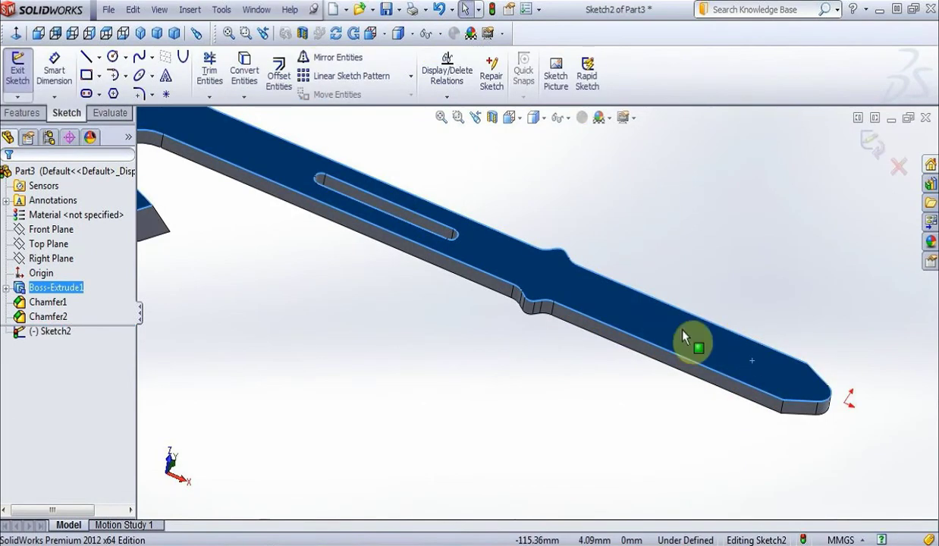
pyautogui.rightClick(42, 331)
pyautogui.click(74, 309)
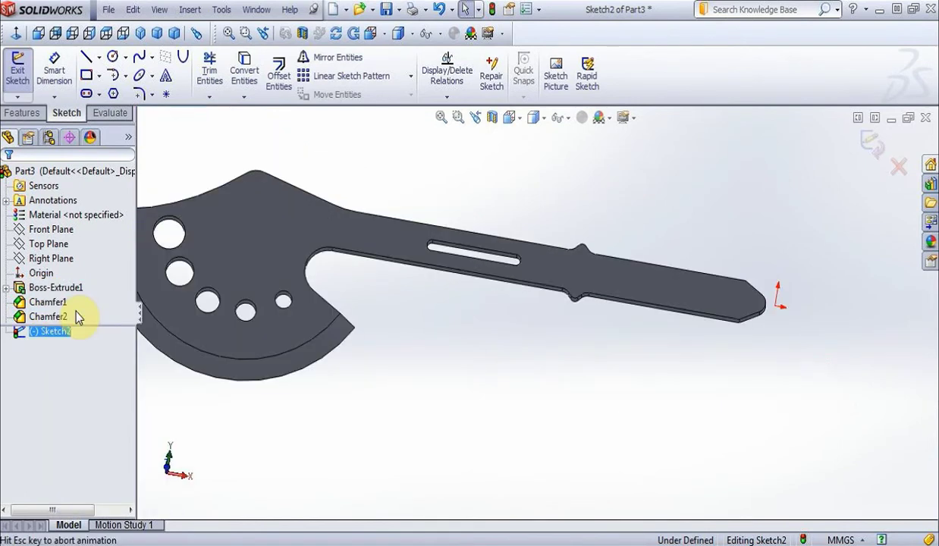
pyautogui.scroll(-5, 727, 273)
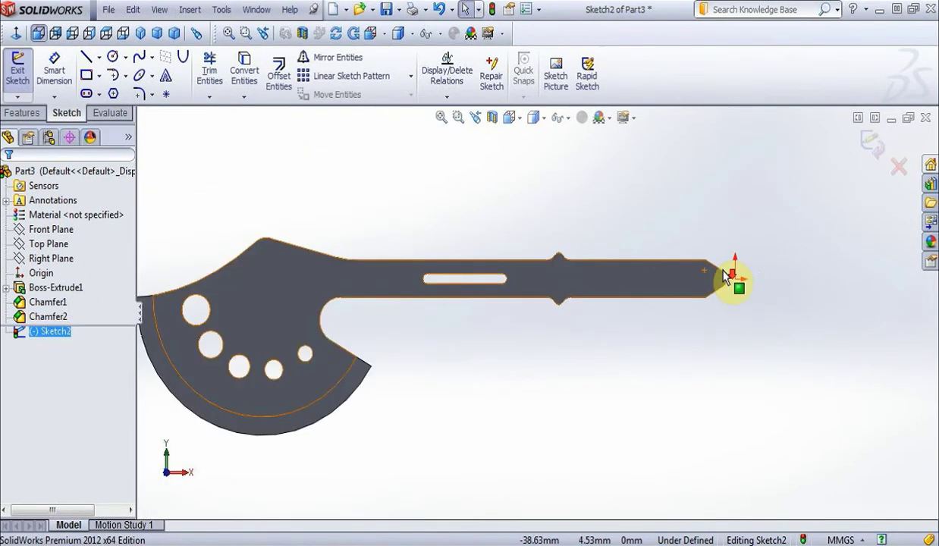
# - Sketch a horizontal line from the handle's rounded tip inward along its centreline and dimension it at 50 mm
pyautogui.click(91, 61)
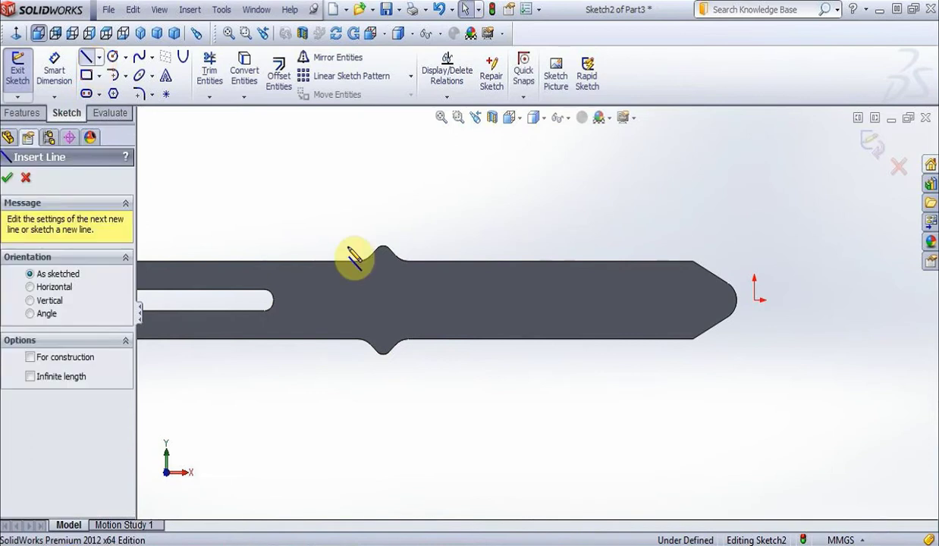
pyautogui.click(733, 300)
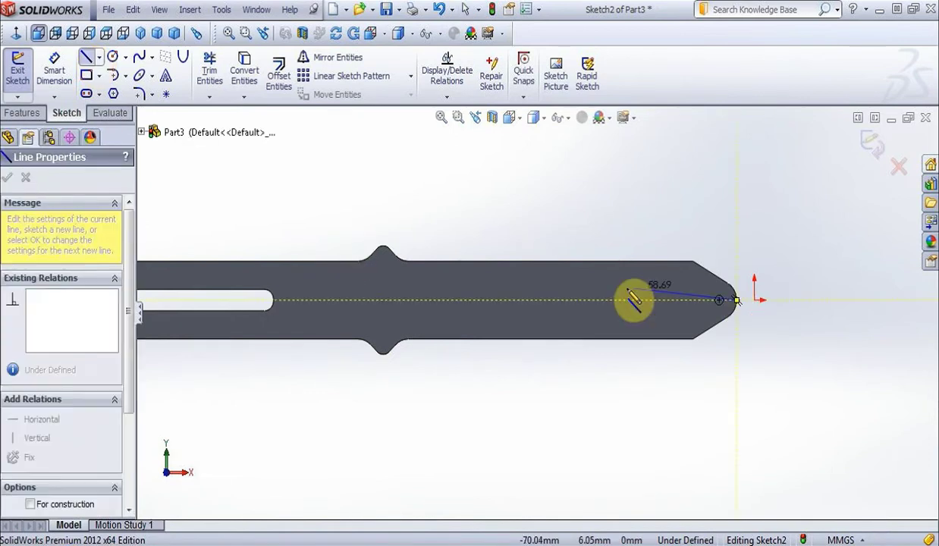
pyautogui.click(599, 301)
pyautogui.press('Escape')
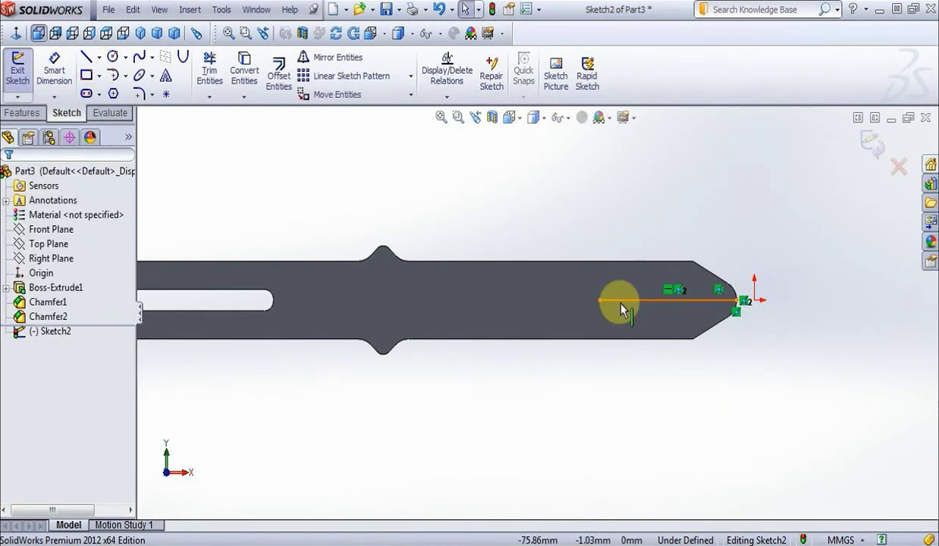
pyautogui.click(603, 301)
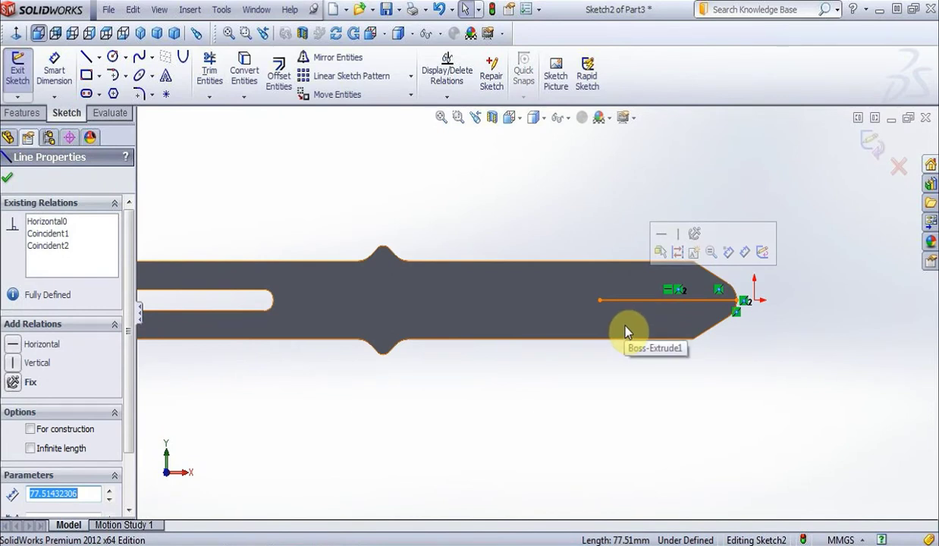
pyautogui.write('50')
pyautogui.press('Return')
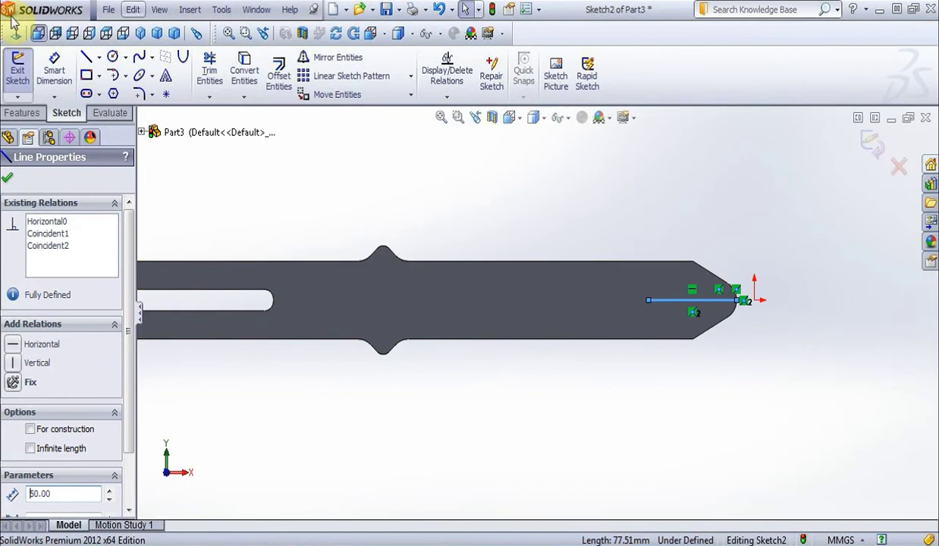
pyautogui.click(54, 70)
pyautogui.click(699, 309)
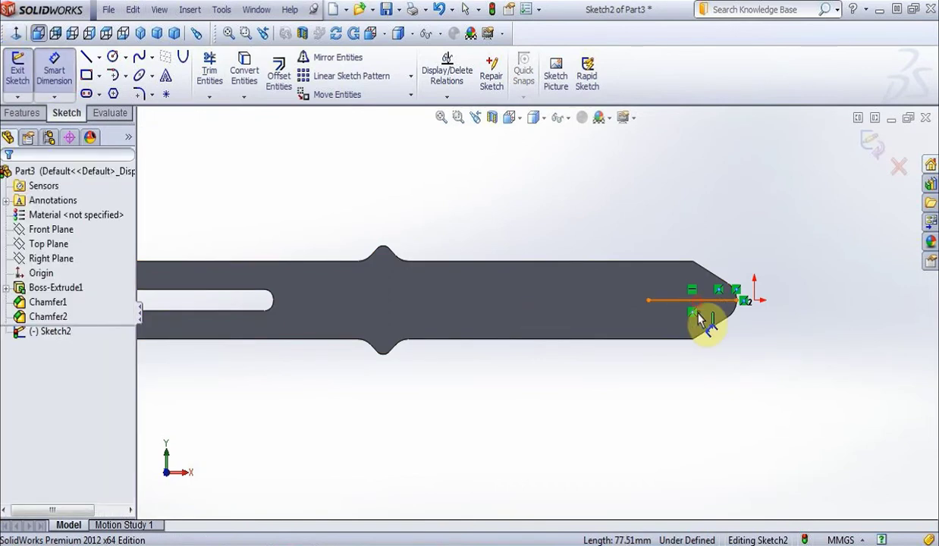
pyautogui.click(681, 376)
pyautogui.click(626, 402)
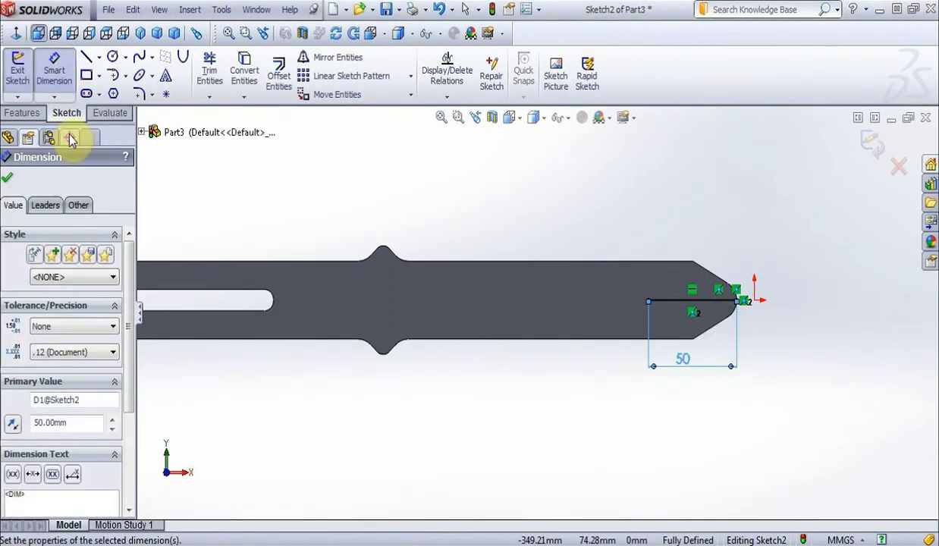
# - Continue with a second horizontal line along the handle's centreline from the first line's inner end and dimension it at 80 mm
pyautogui.click(86, 57)
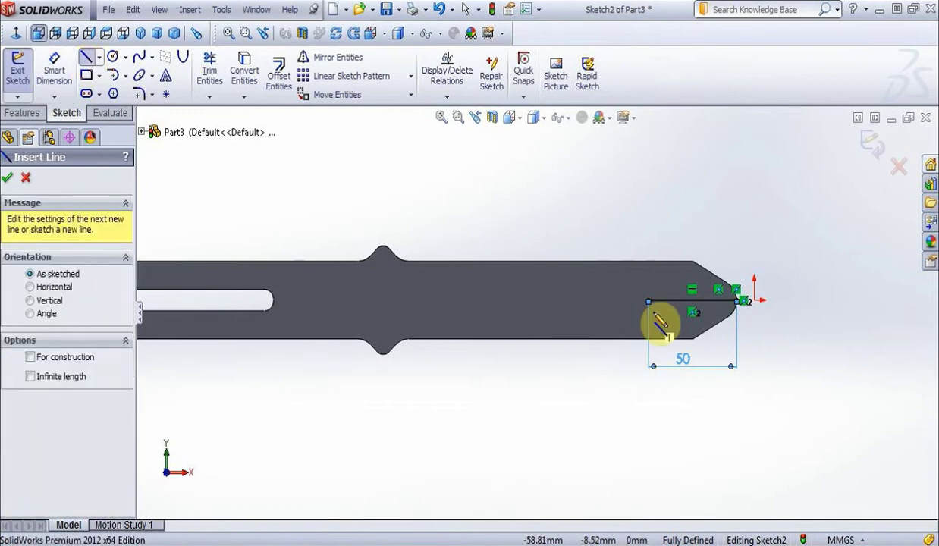
pyautogui.click(648, 301)
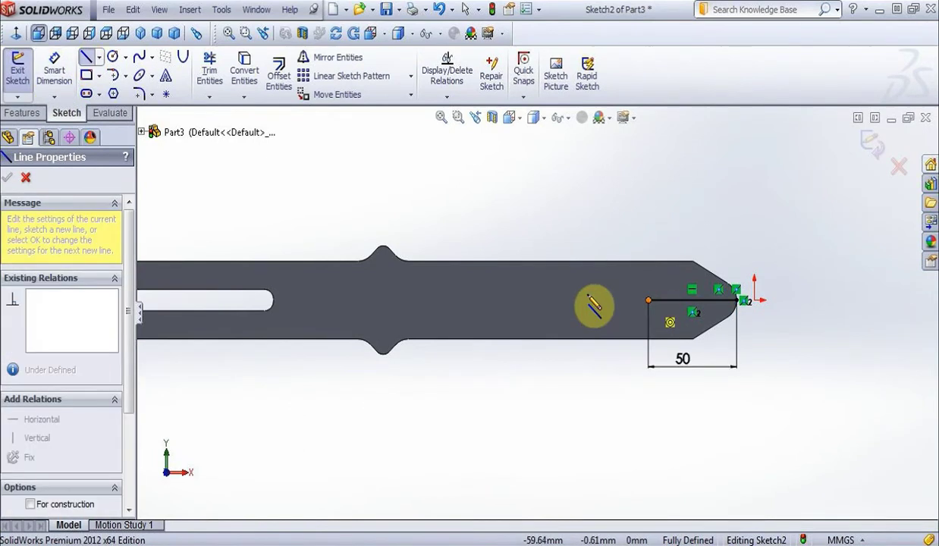
pyautogui.click(526, 301)
pyautogui.press('Escape')
pyautogui.click(546, 301)
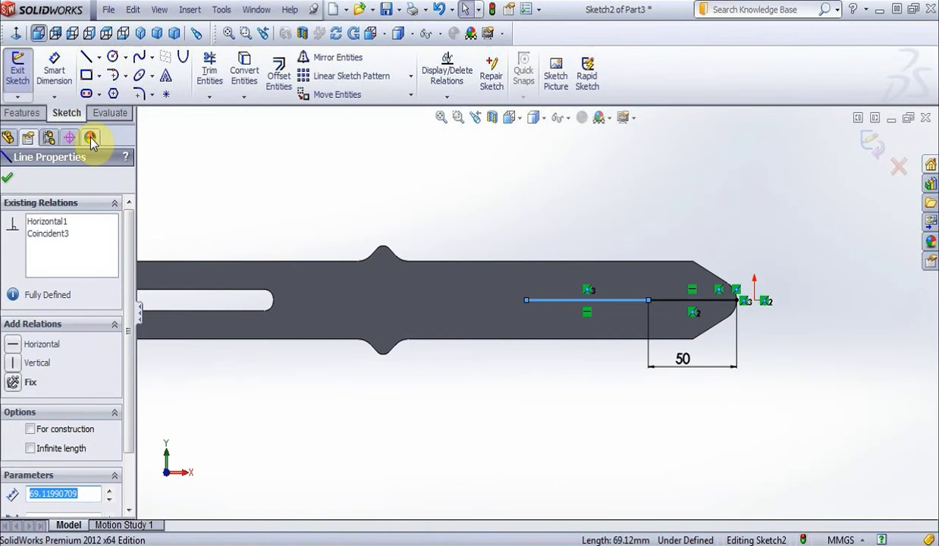
pyautogui.click(55, 67)
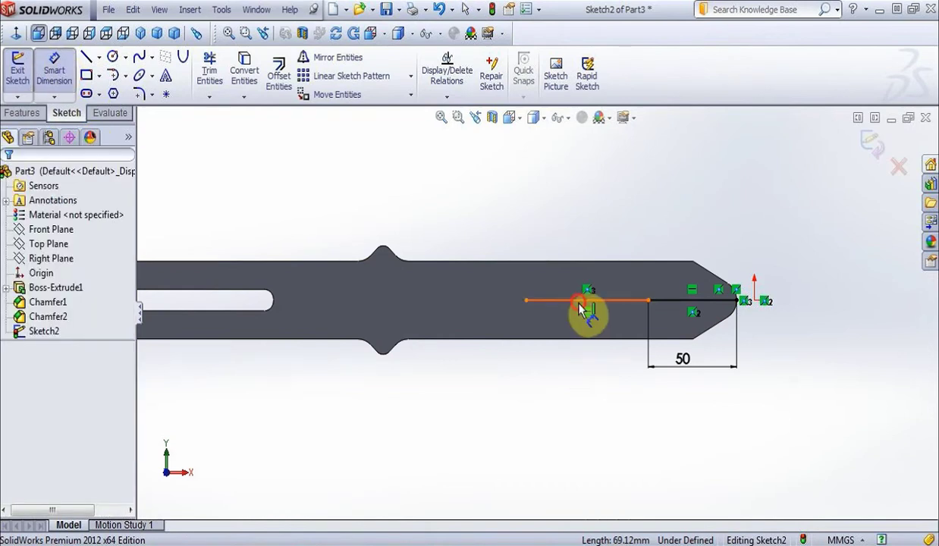
pyautogui.click(559, 297)
pyautogui.click(572, 377)
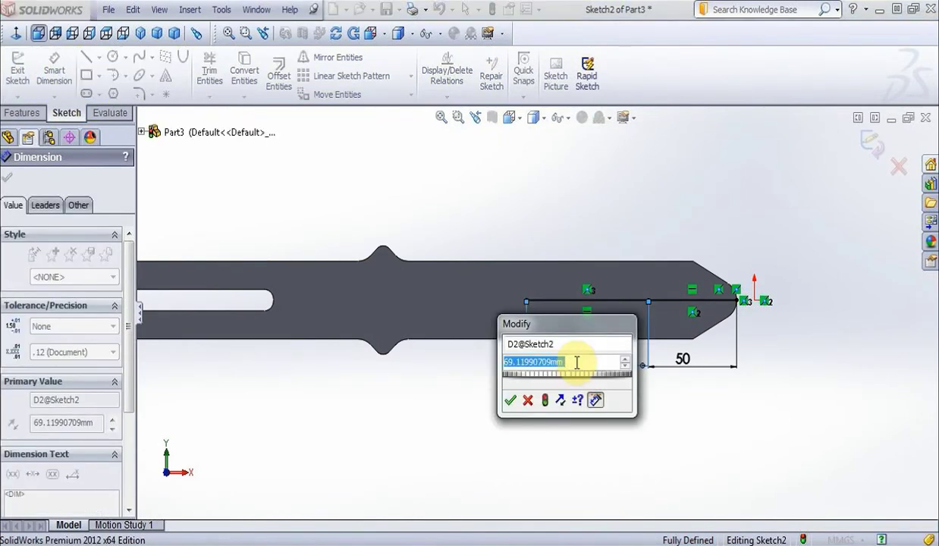
pyautogui.press('Return')
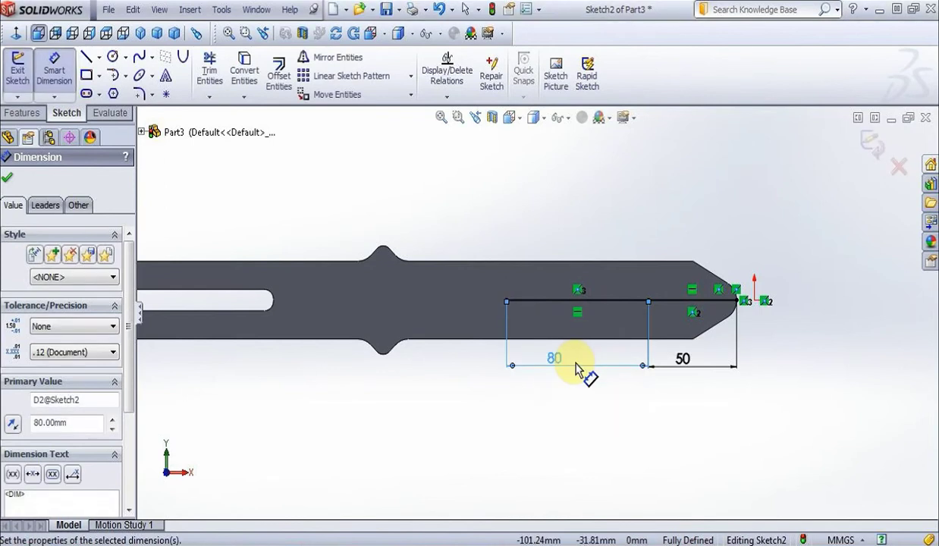
# - Sketch a circle of 5 mm radius centred on the inner end of the 80 mm line
pyautogui.click(112, 57)
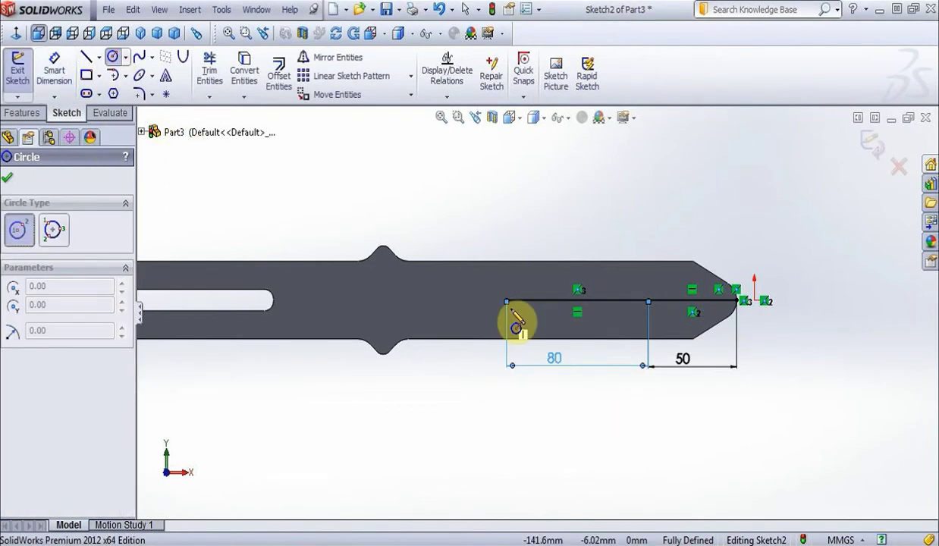
pyautogui.click(506, 301)
pyautogui.click(480, 305)
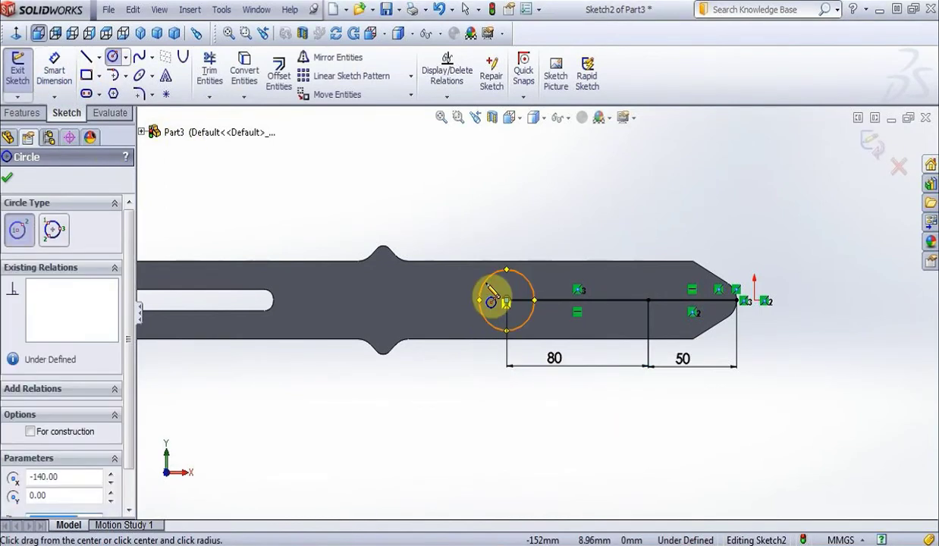
pyautogui.write('5')
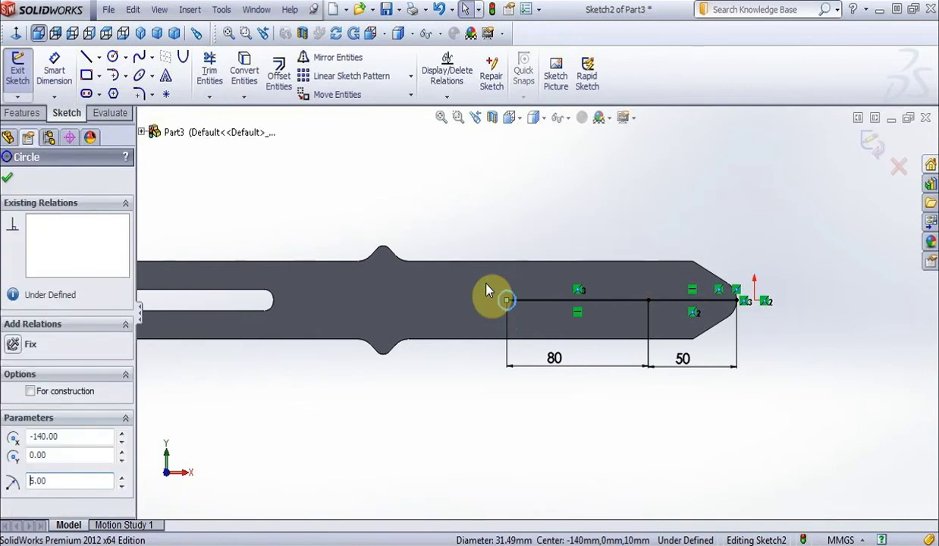
pyautogui.press('Return')
# - Sketch another circle centred where the two lines meet and set its radius to 5 mm
pyautogui.click(114, 61)
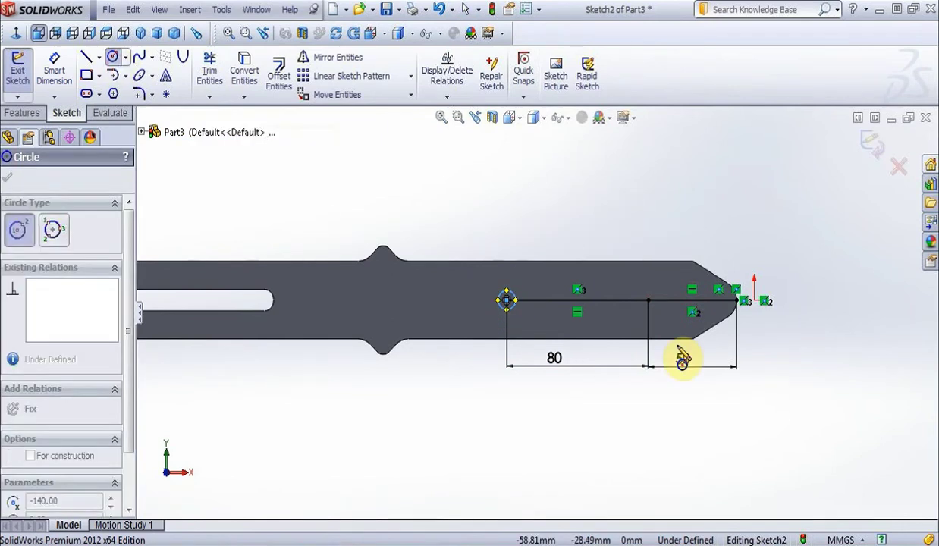
pyautogui.click(649, 301)
pyautogui.click(646, 281)
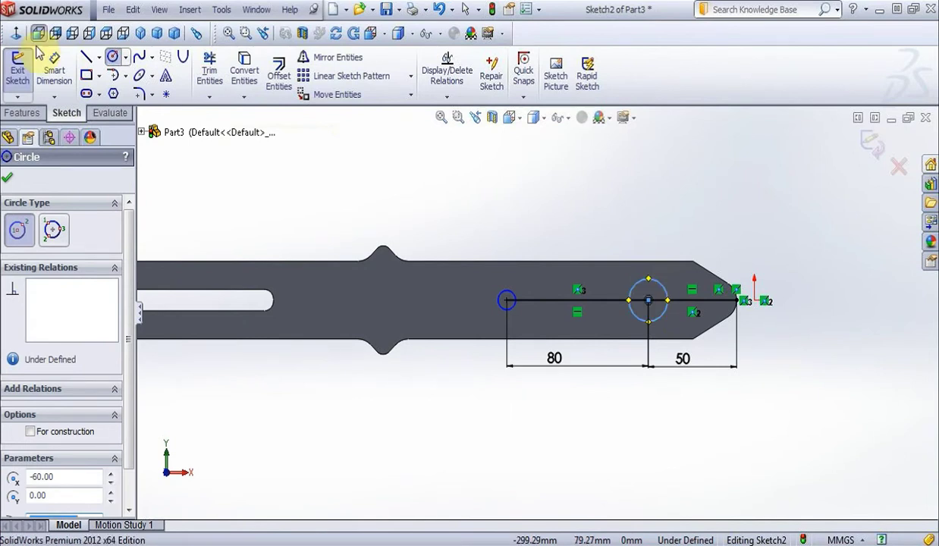
pyautogui.click(54, 69)
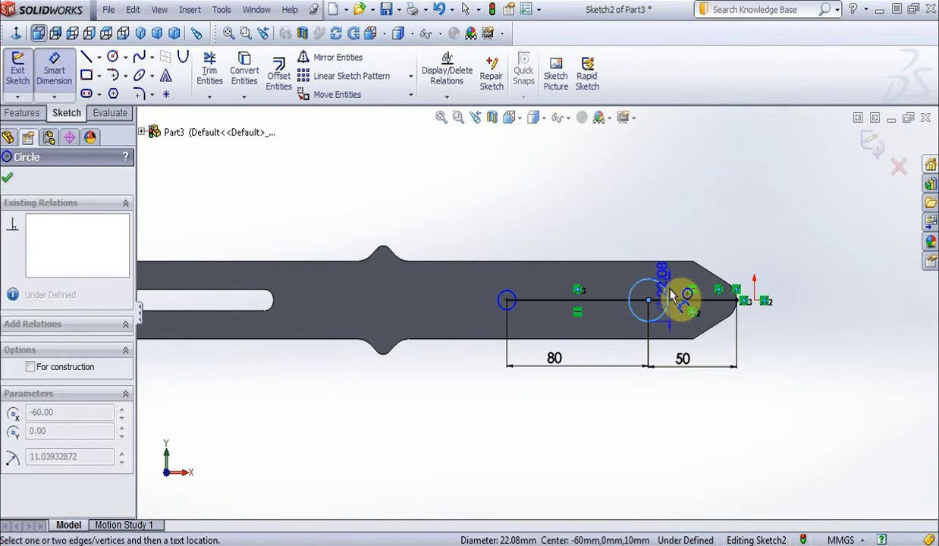
pyautogui.press('Escape')
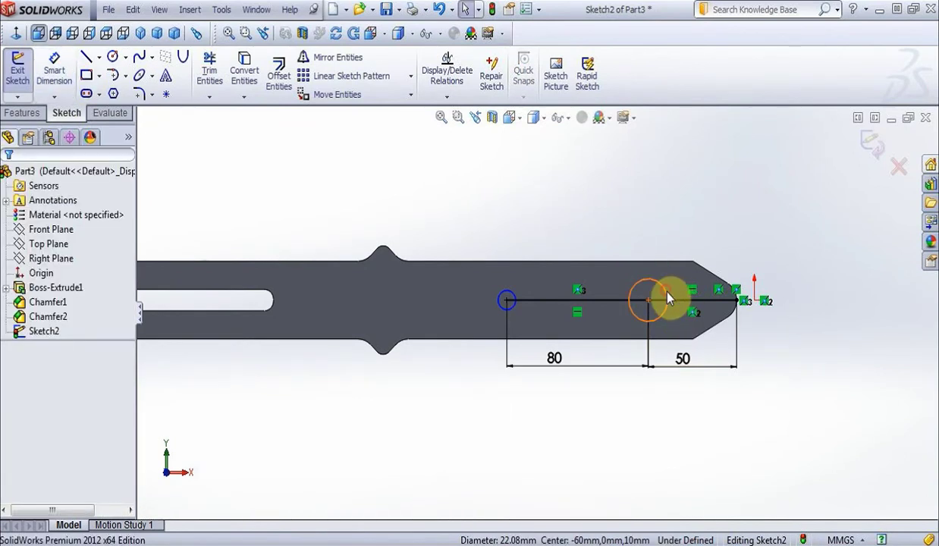
pyautogui.click(666, 297)
pyautogui.press('Return')
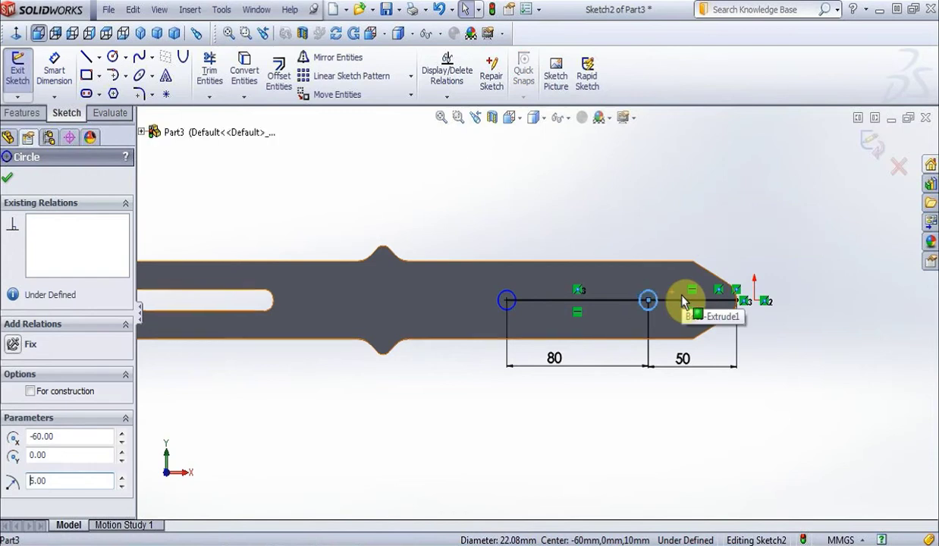
pyautogui.press('Escape')
# - Delete both horizontal construction-aid lines from the sketch, leaving the two circles on the handle
pyautogui.click(616, 311)
pyautogui.press('Escape')
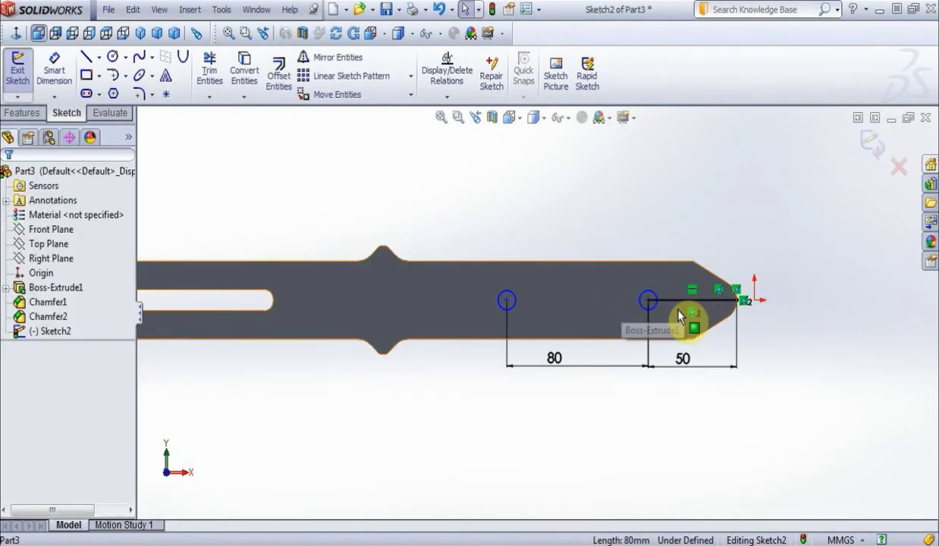
pyautogui.click(682, 307)
pyautogui.press('Delete')
pyautogui.click(513, 367)
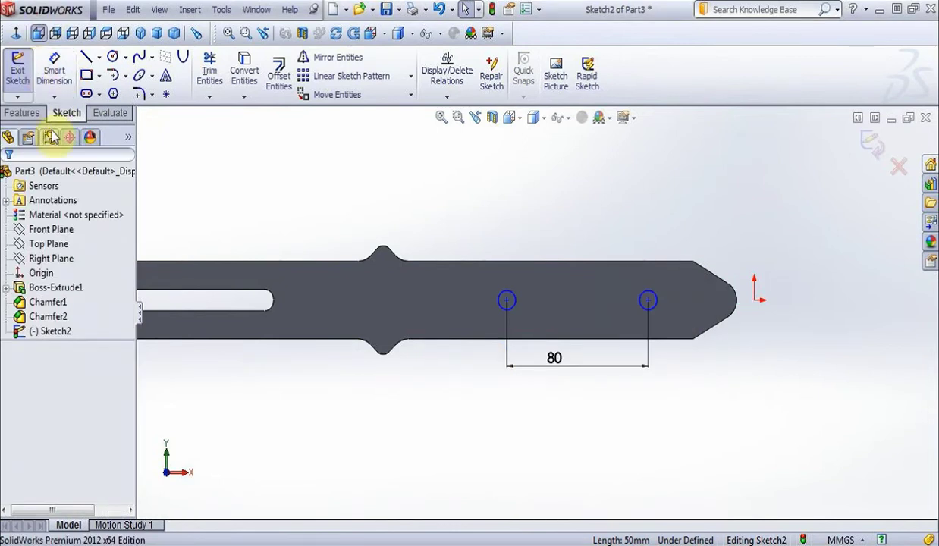
# - Extrude both circles as blind bosses, 5 mm in Direction 1 and 15 mm in Direction 2
pyautogui.click(22, 112)
pyautogui.click(36, 75)
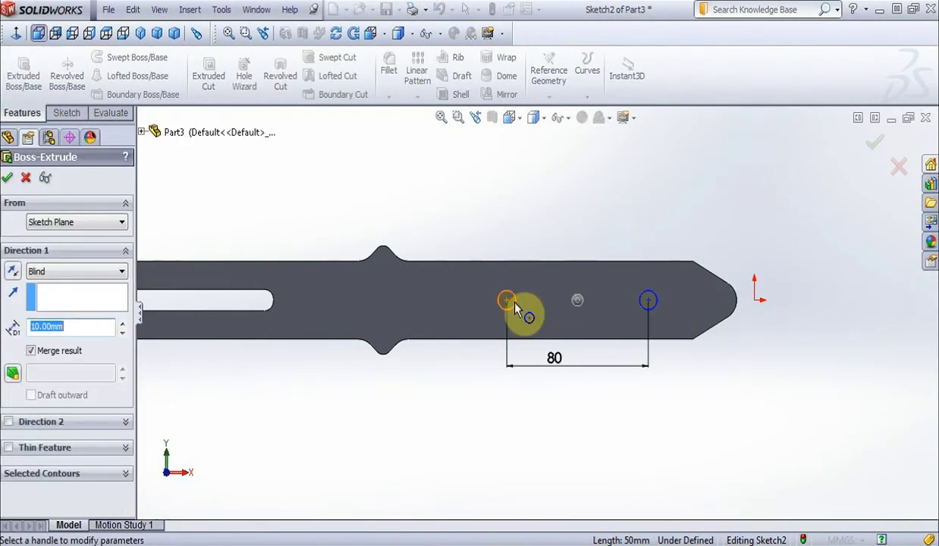
pyautogui.click(351, 35)
pyautogui.moveTo(384, 205); pyautogui.dragTo(343, 170)
pyautogui.write('5')
pyautogui.click(7, 423)
pyautogui.doubleClick(47, 463)
pyautogui.write('15')
pyautogui.click(254, 212)
pyautogui.click(7, 174)
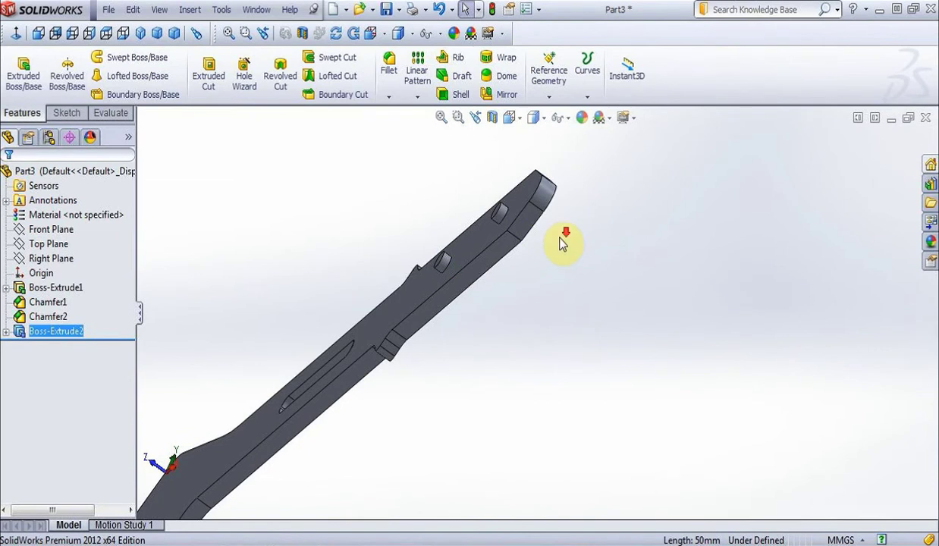
# - Save the axe part in the EX folder under the file name Part1
pyautogui.scroll(3, 576, 239)
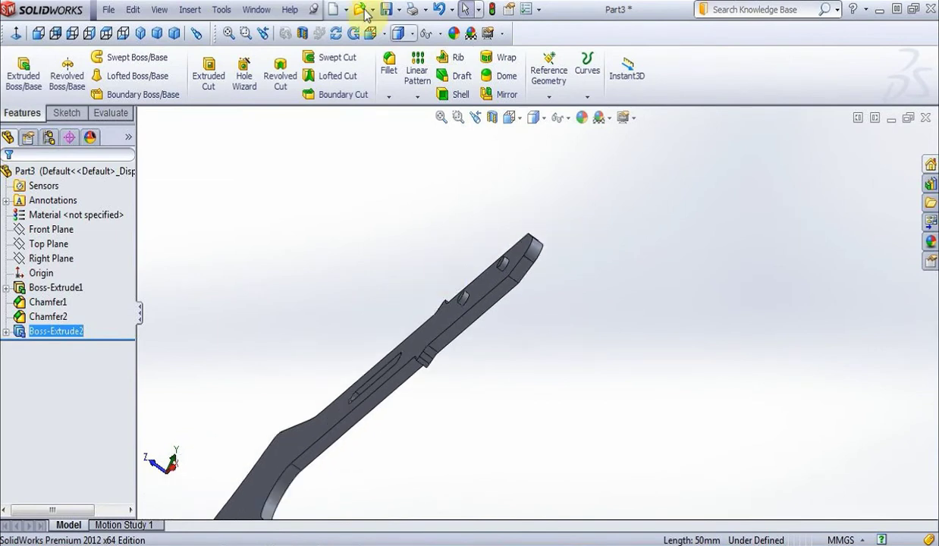
pyautogui.click(335, 33)
pyautogui.moveTo(457, 306); pyautogui.dragTo(364, 307)
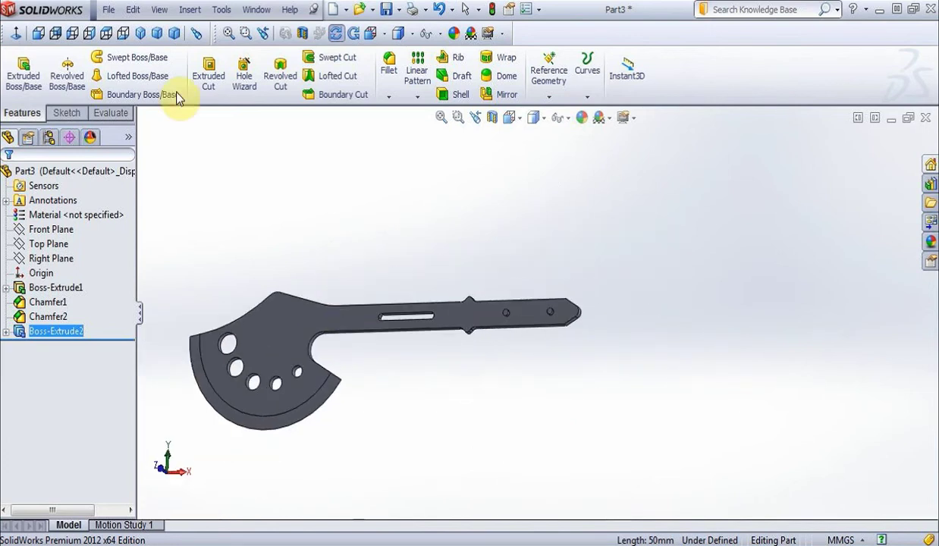
pyautogui.click(109, 10)
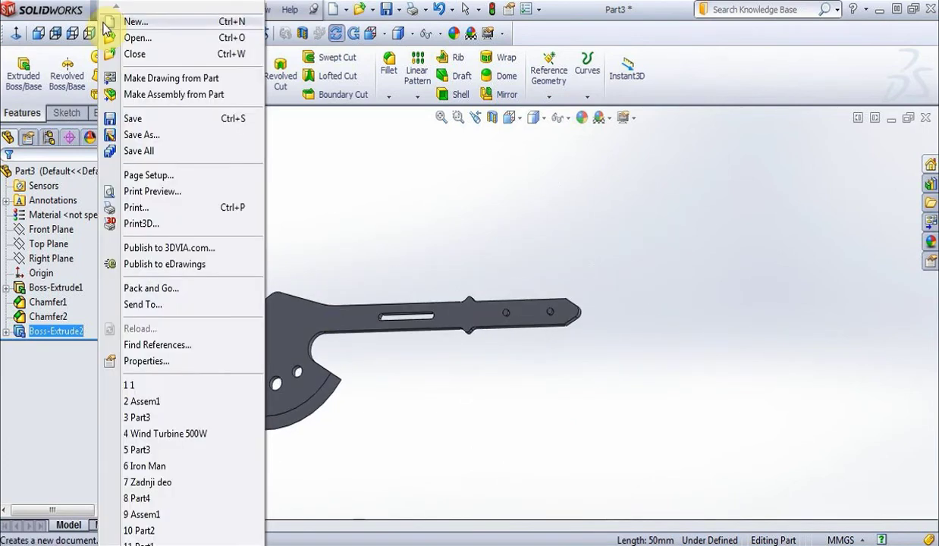
pyautogui.click(129, 134)
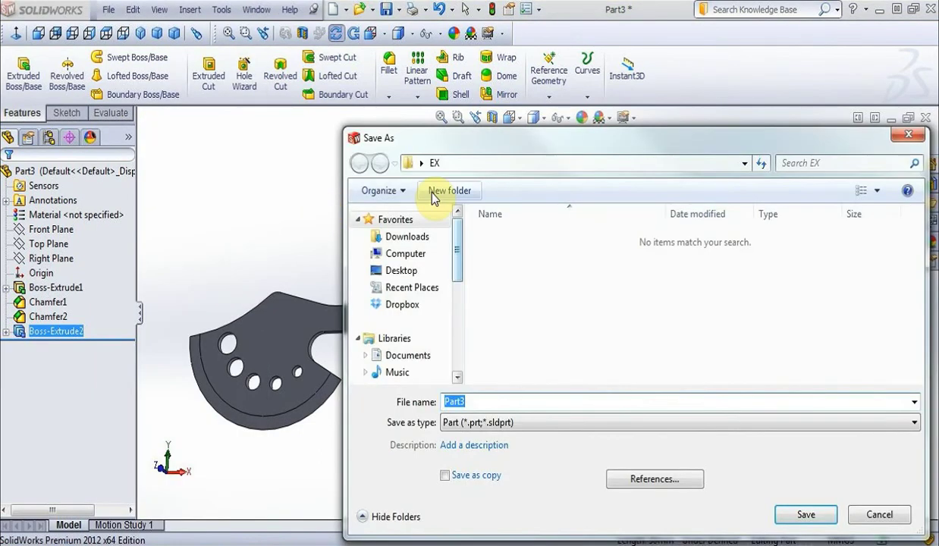
pyautogui.click(473, 400)
pyautogui.press('BackSpace')
pyautogui.write('1')
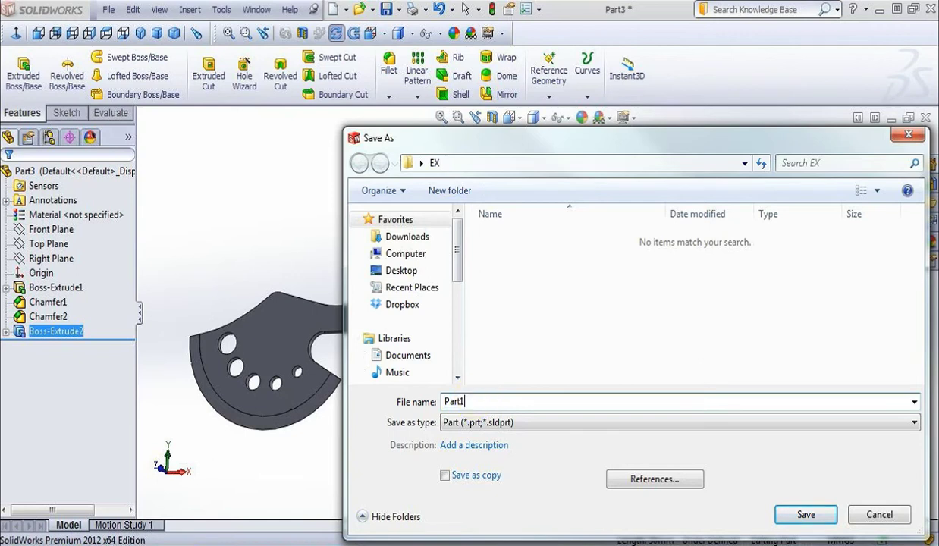
pyautogui.click(786, 514)
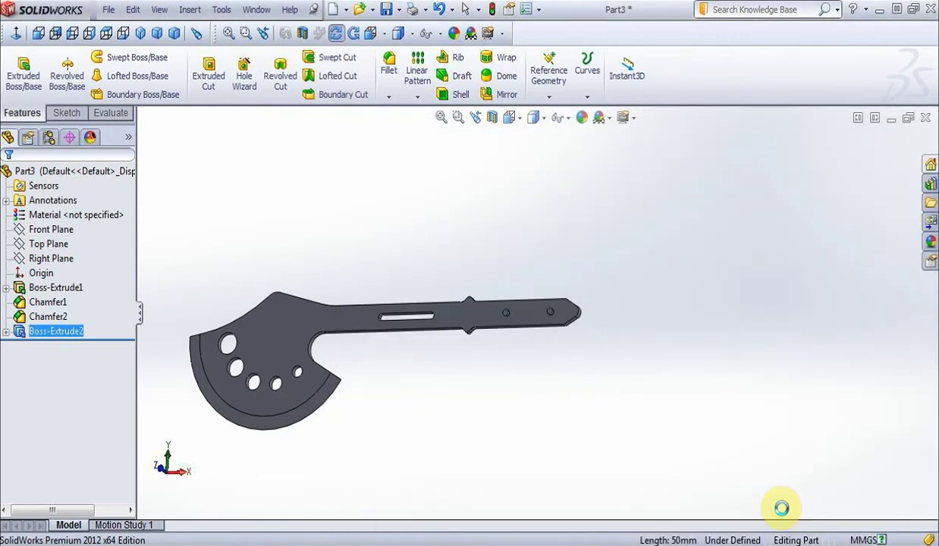
# - Open the base extrusion's sketch for editing, select the profile entities of the handle's grip end, and exit the sketch
pyautogui.click(6, 288)
pyautogui.rightClick(62, 303)
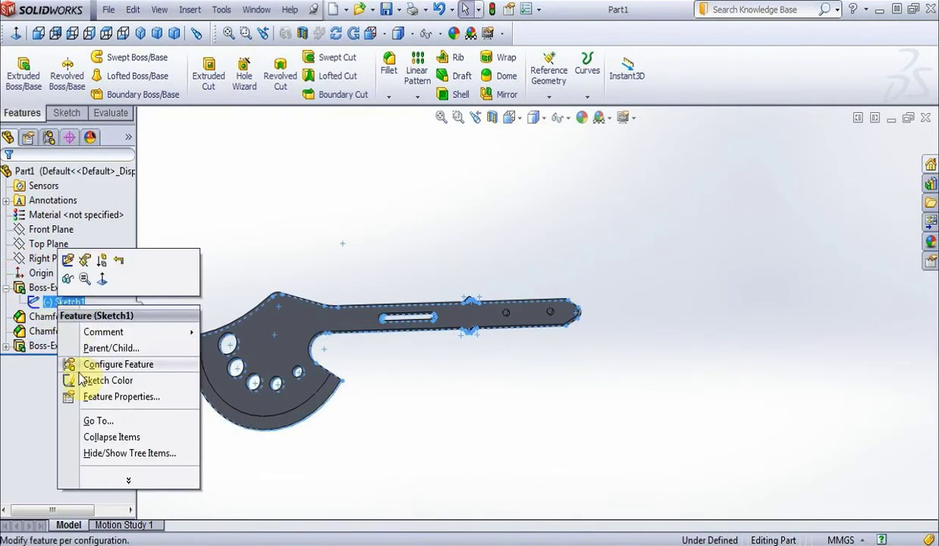
pyautogui.click(67, 260)
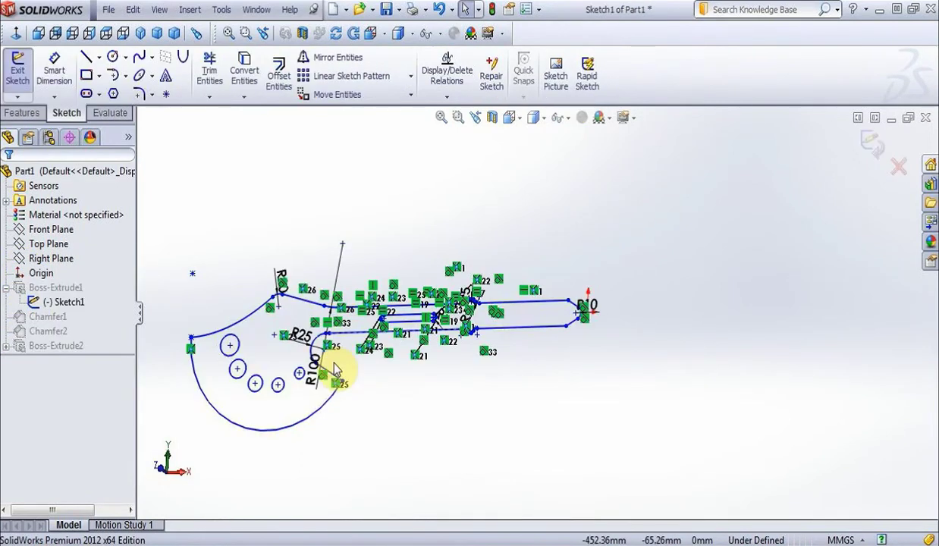
pyautogui.moveTo(417, 241)
pyautogui.mouseDown()
pyautogui.moveTo(591, 386)
pyautogui.moveTo(611, 383)
pyautogui.moveTo(616, 372)
pyautogui.mouseUp()
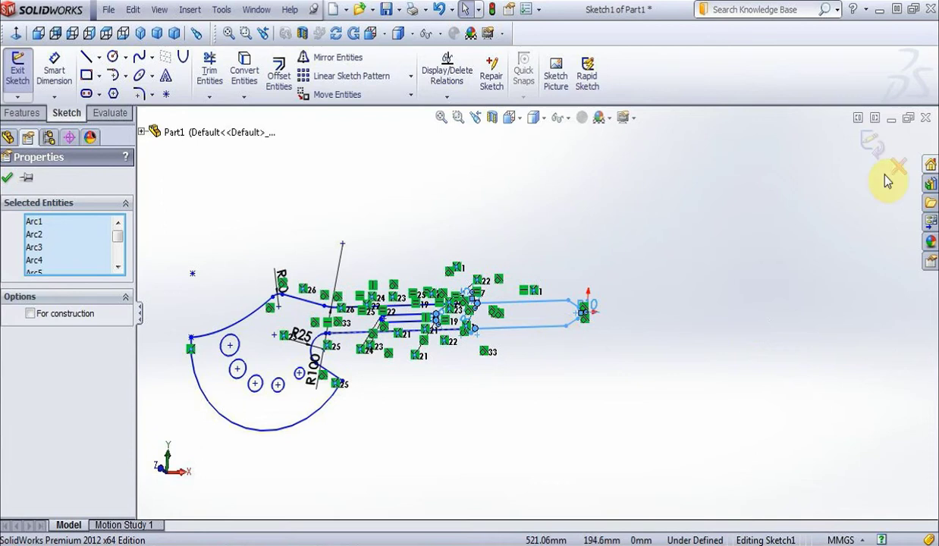
pyautogui.click(872, 146)
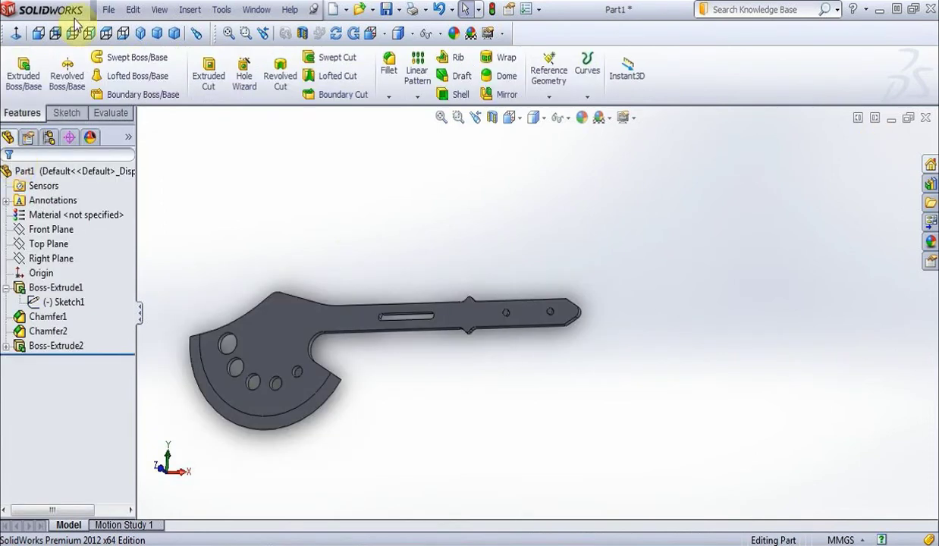
# - Create a new part document
pyautogui.click(109, 9)
pyautogui.click(121, 22)
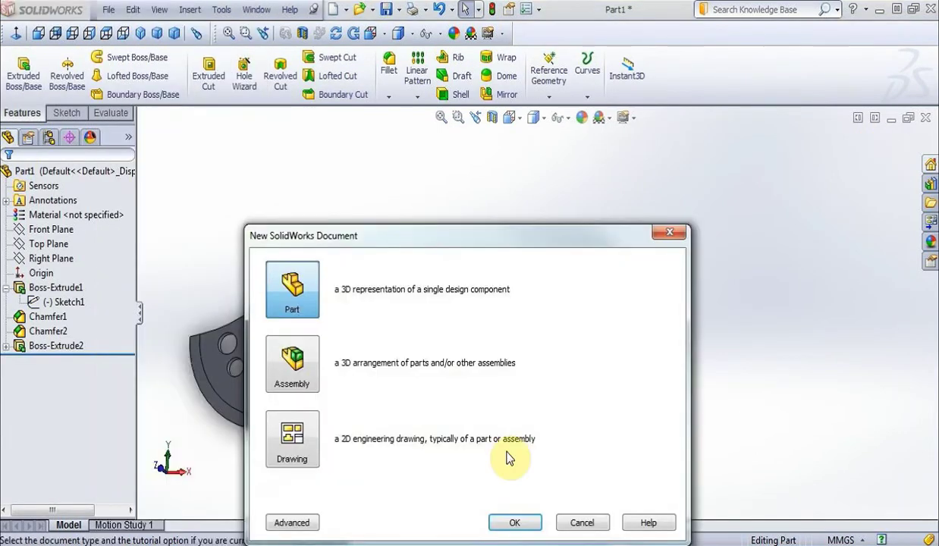
pyautogui.click(510, 522)
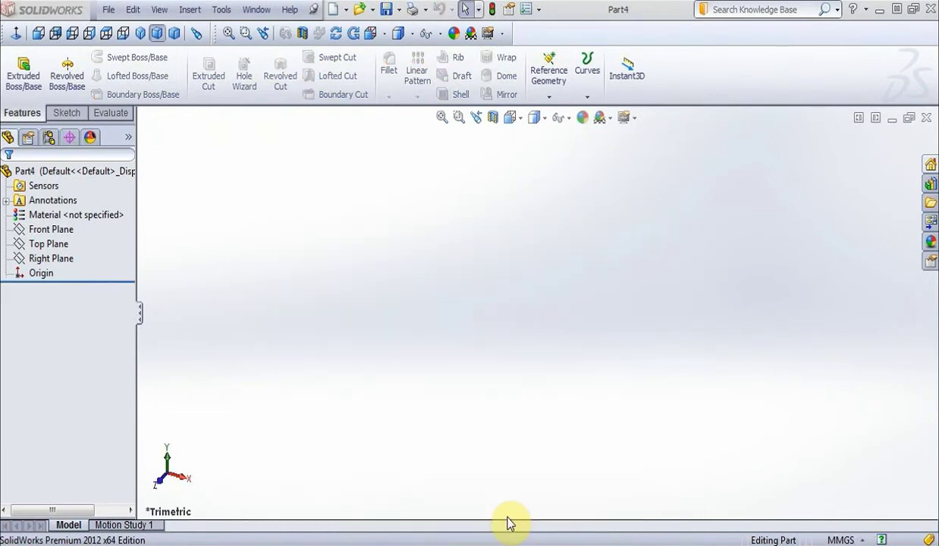
# - Start a sketch on the Front Plane and paste the copied handle grip profile into it
pyautogui.click(67, 112)
pyautogui.click(18, 65)
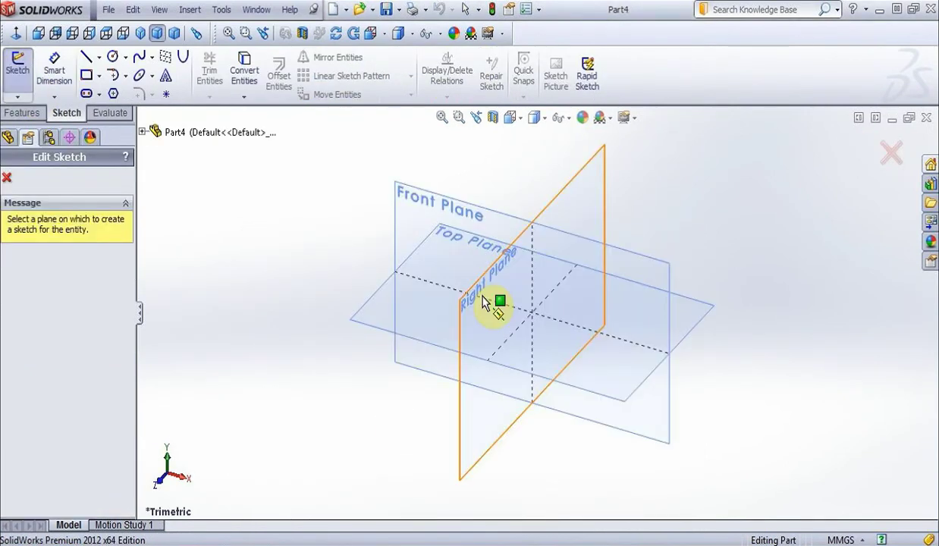
pyautogui.click(466, 209)
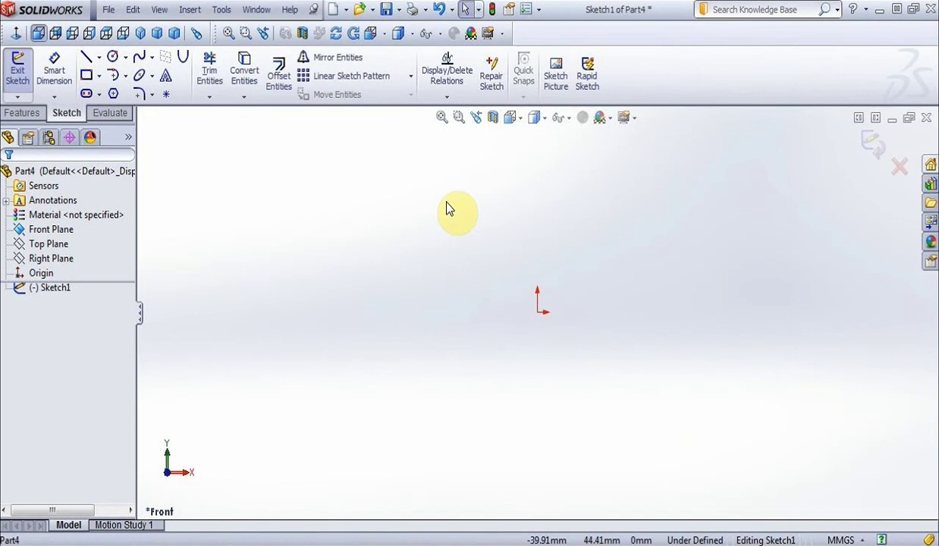
pyautogui.hotkey('ctrl', 'v')
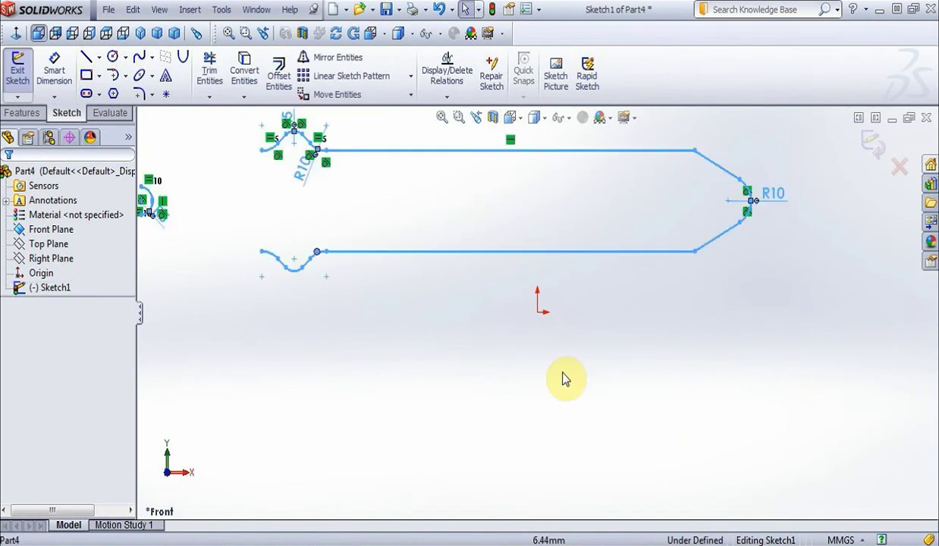
pyautogui.scroll(-3, 574, 393)
pyautogui.scroll(3, 576, 392)
pyautogui.scroll(-4, 406, 198)
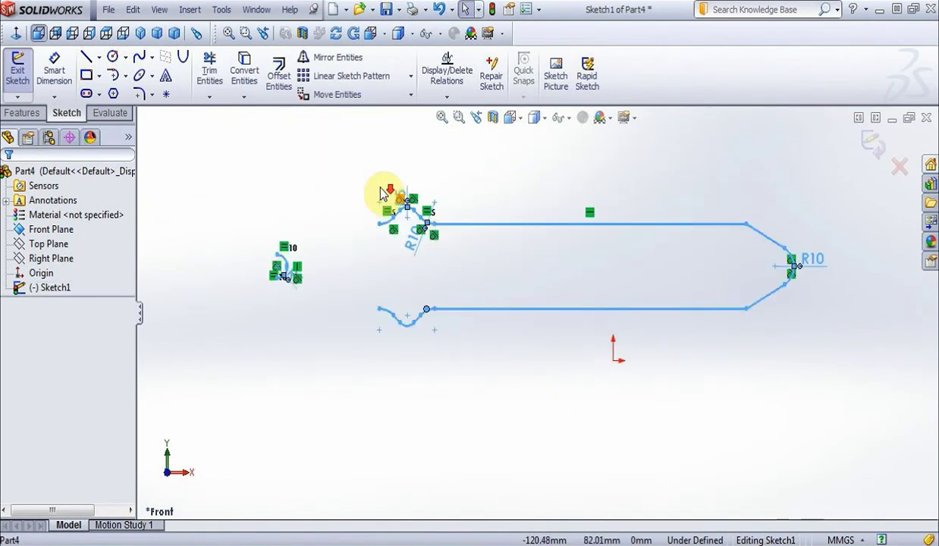
# - Draw a vertical helper line about 46 mm long across the grip's open end and join its midpoint to both long edges with slanted lines
pyautogui.click(86, 58)
pyautogui.moveTo(434, 388); pyautogui.dragTo(433, 239)
pyautogui.click(433, 309)
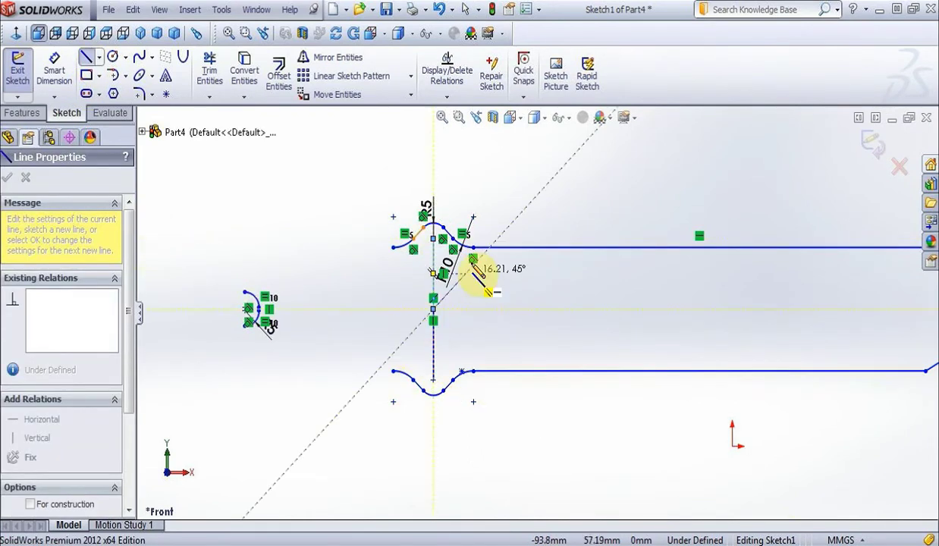
pyautogui.doubleClick(473, 248)
pyautogui.click(433, 308)
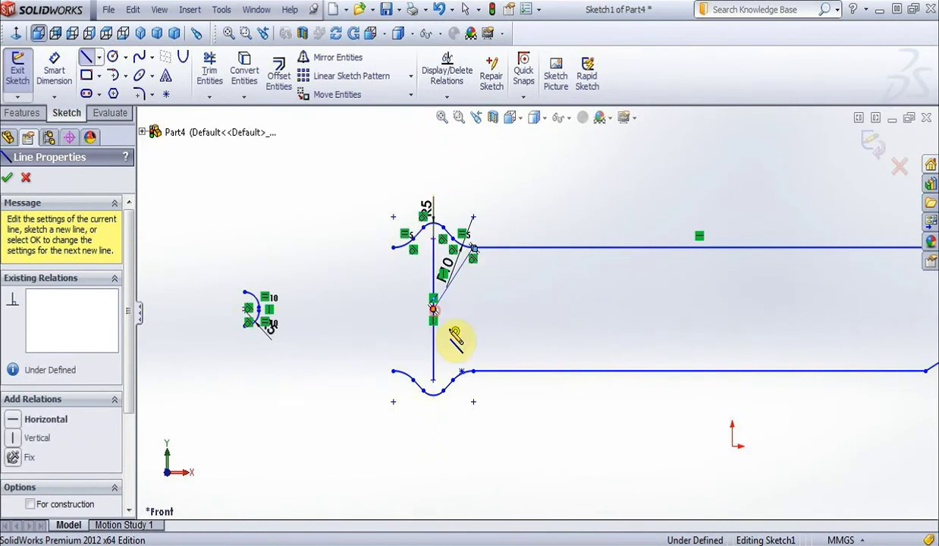
pyautogui.click(473, 371)
pyautogui.press('Escape')
pyautogui.press('Escape')
# - Delete the upper and lower wavy guard curves, the stray arc beside the profile, and the vertical helper line
pyautogui.moveTo(382, 189)
pyautogui.mouseDown()
pyautogui.moveTo(461, 267)
pyautogui.moveTo(505, 272)
pyautogui.mouseUp()
pyautogui.press('Delete')
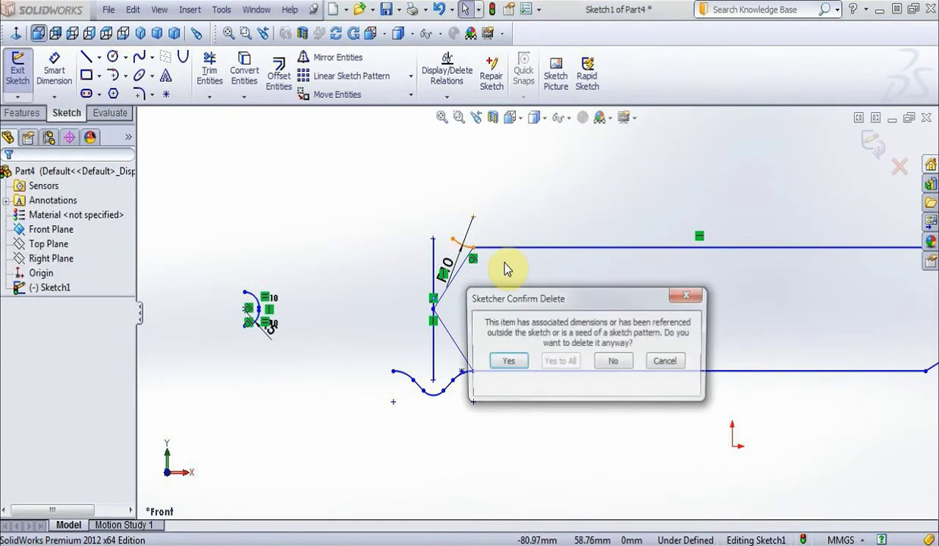
pyautogui.click(505, 362)
pyautogui.moveTo(191, 274); pyautogui.dragTo(281, 349)
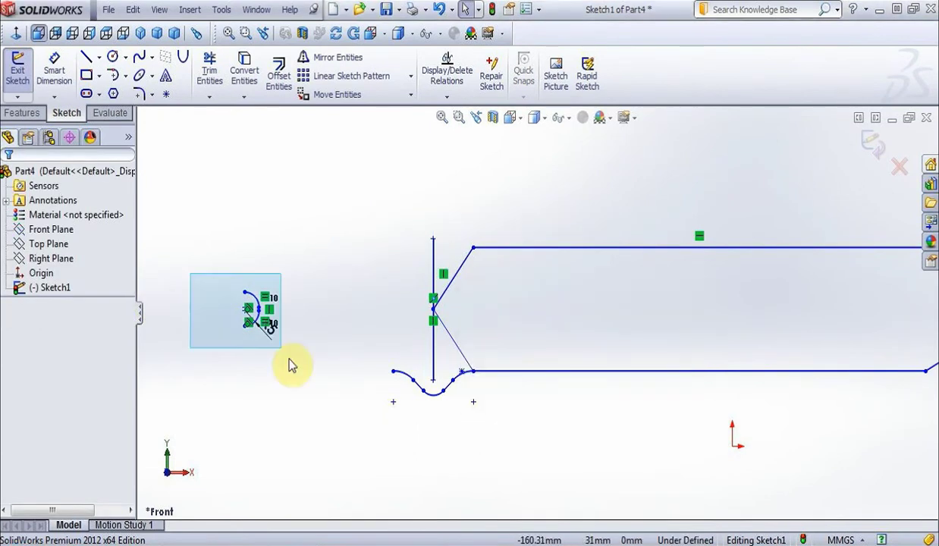
pyautogui.press('Delete')
pyautogui.moveTo(352, 356); pyautogui.dragTo(500, 436)
pyautogui.press('Delete')
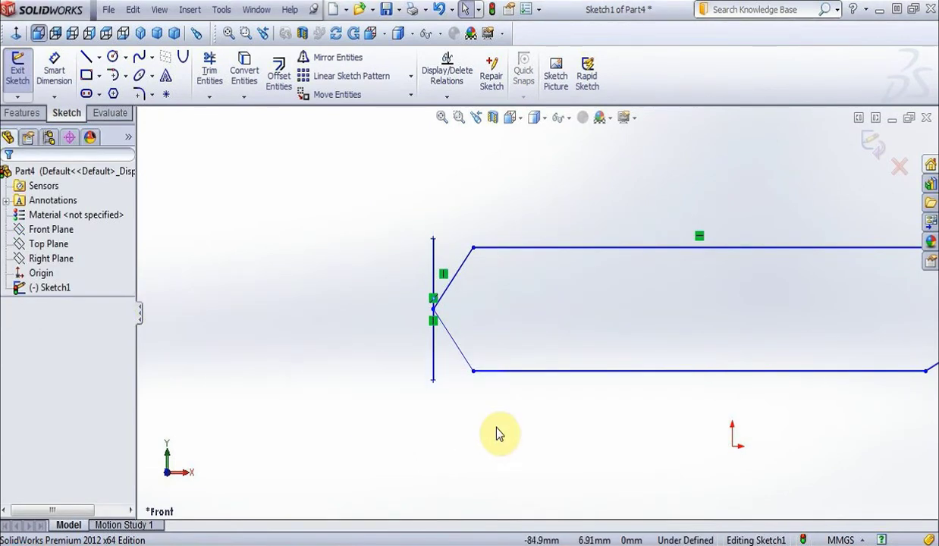
pyautogui.click(433, 273)
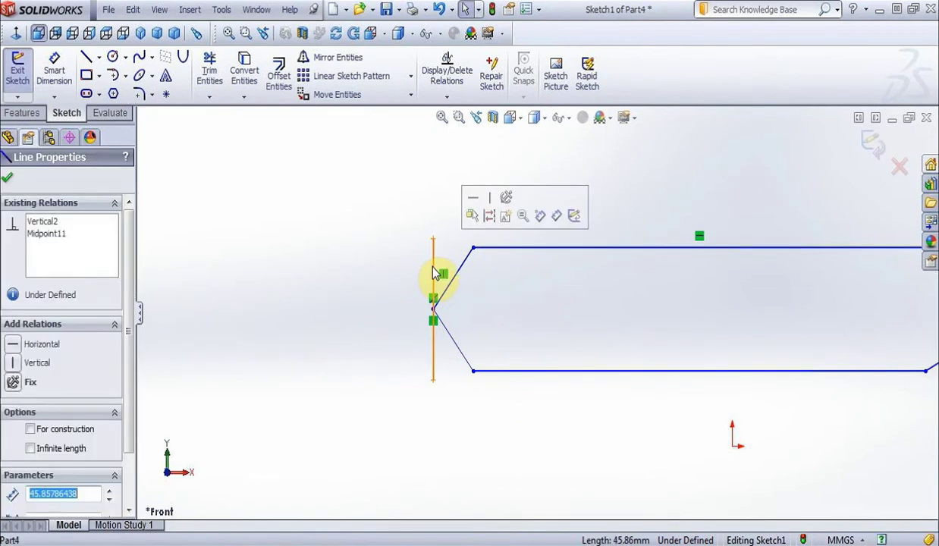
pyautogui.press('Delete')
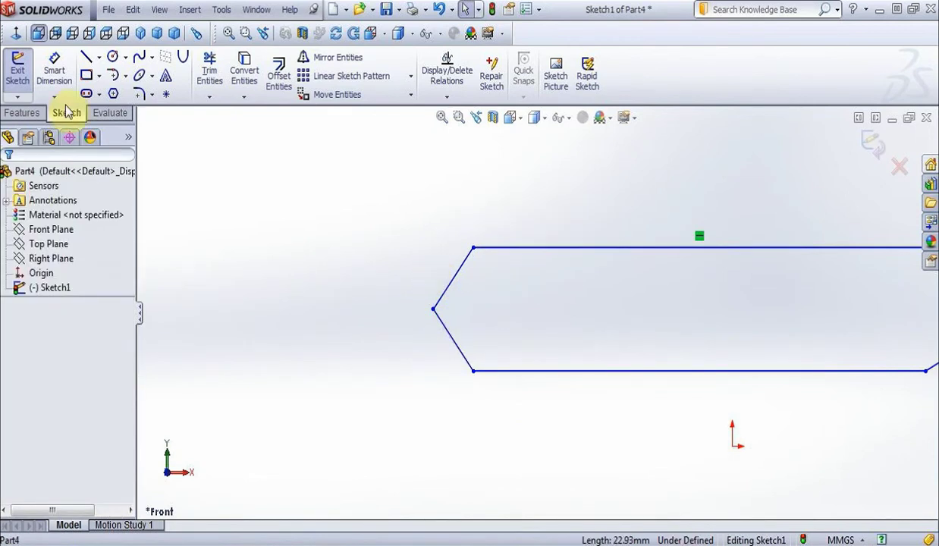
# - Fillet the two corners where the slanted lines meet the long edges with a 20 mm radius
pyautogui.click(138, 93)
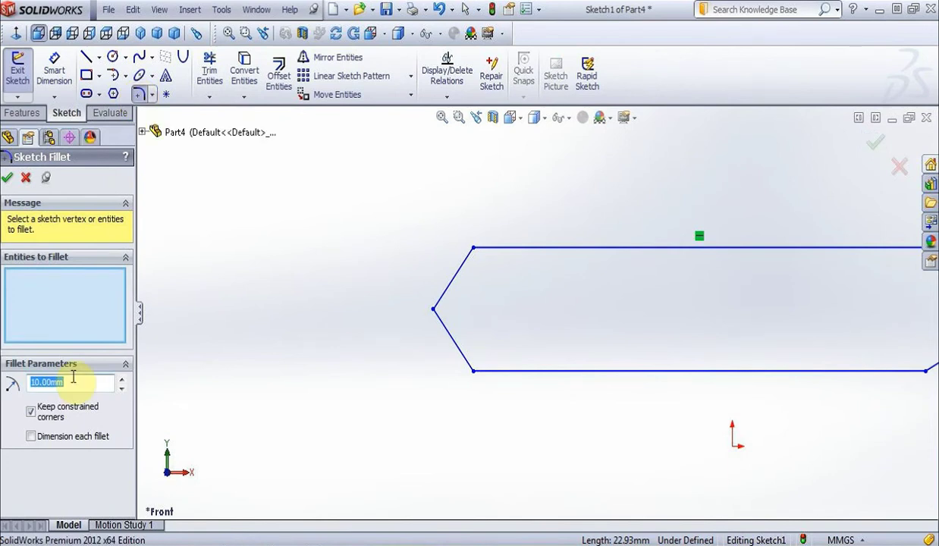
pyautogui.write('20')
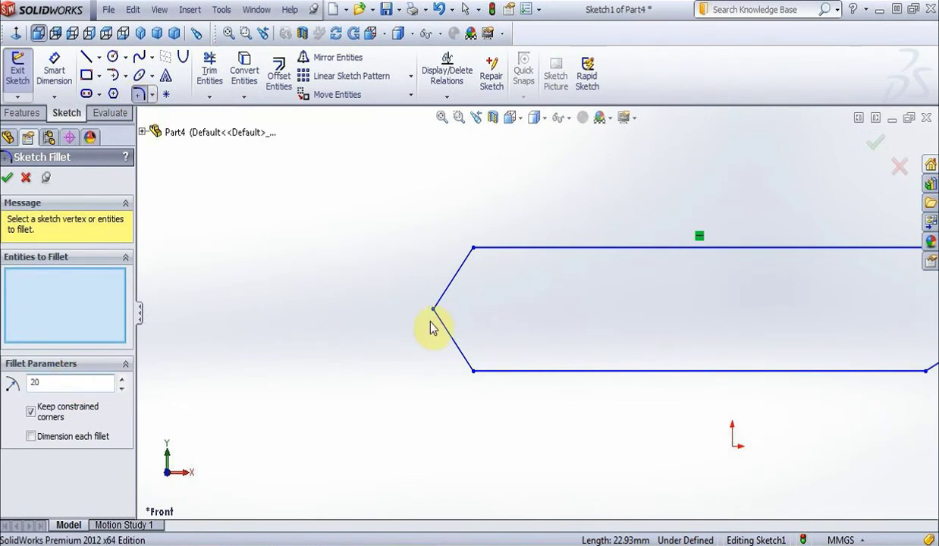
pyautogui.click(467, 272)
pyautogui.click(493, 249)
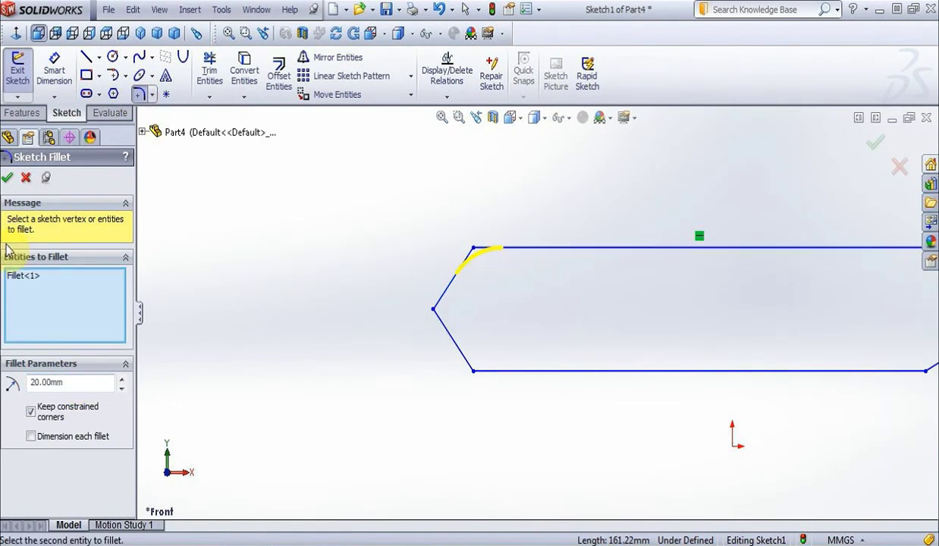
pyautogui.click(7, 177)
pyautogui.click(458, 345)
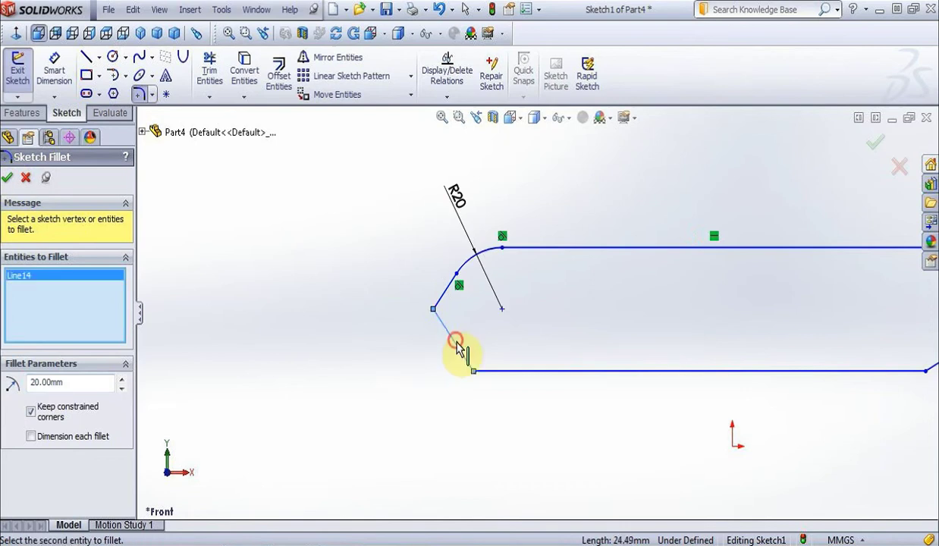
pyautogui.click(493, 372)
pyautogui.click(8, 178)
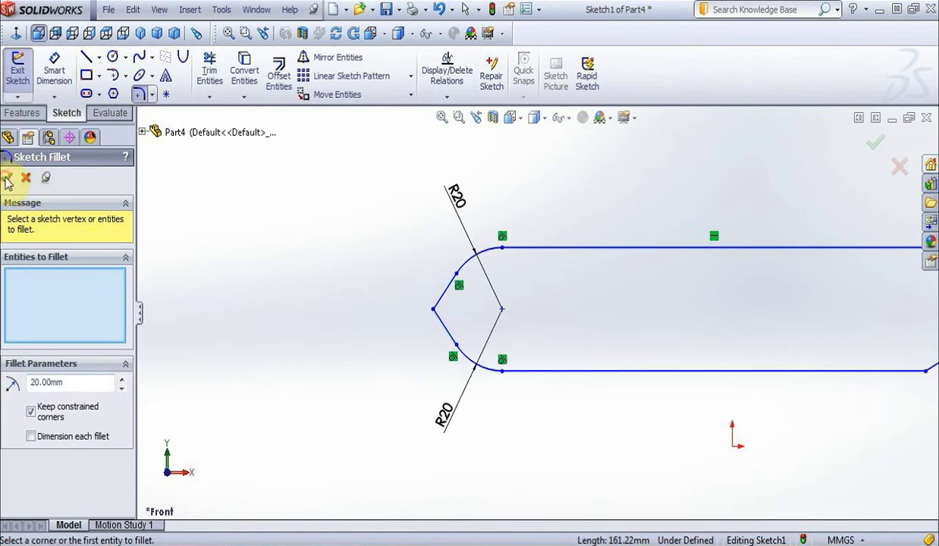
# - Fillet the pointed tip between the two slanted lines with a 5 mm radius
pyautogui.doubleClick(46, 382)
pyautogui.write('5')
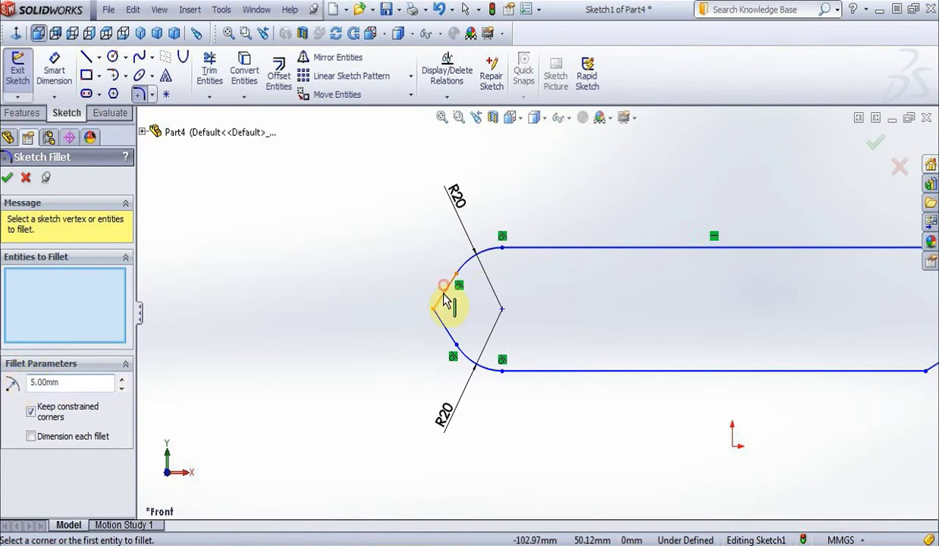
pyautogui.click(439, 299)
pyautogui.click(440, 326)
pyautogui.click(8, 177)
pyautogui.press('f')
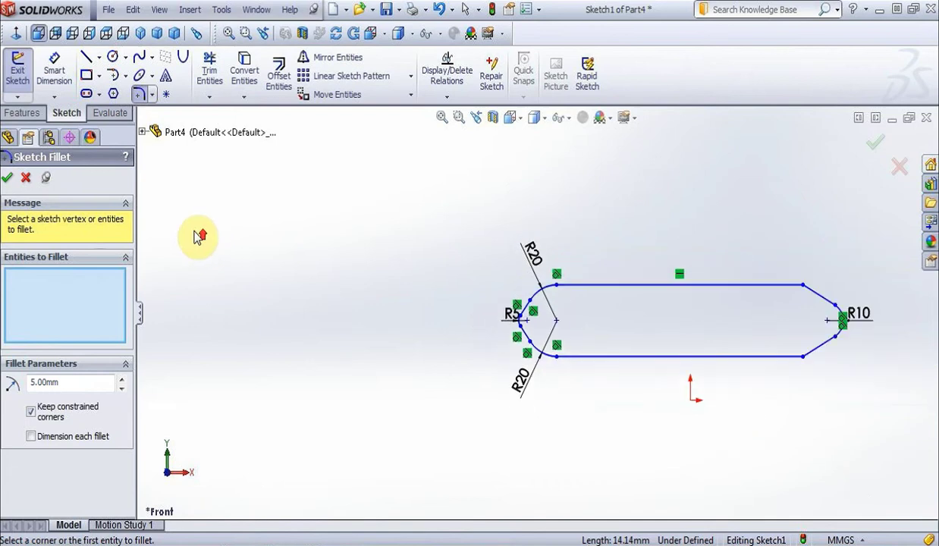
pyautogui.scroll(-3, 807, 314)
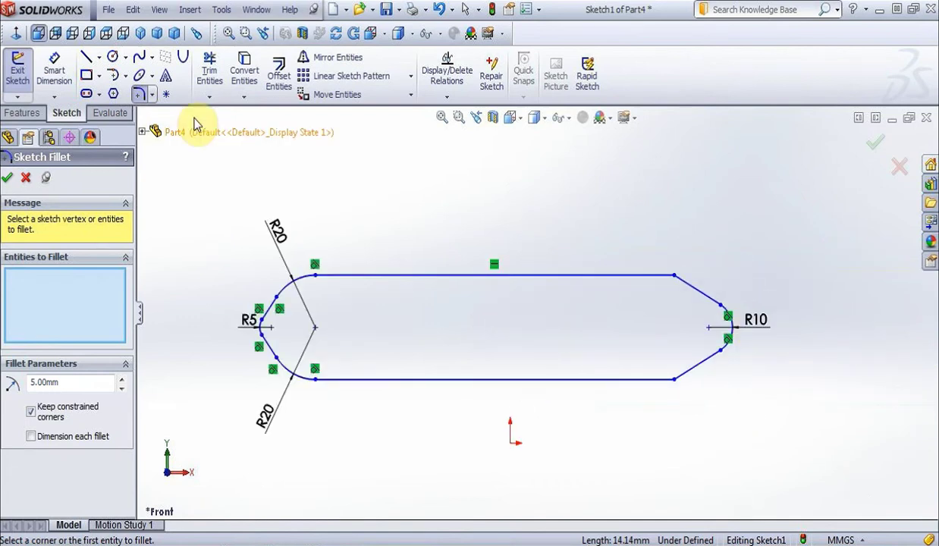
# - Draw a horizontal line inward from the middle of the R10 end arc and set its length to 50 mm
pyautogui.click(86, 57)
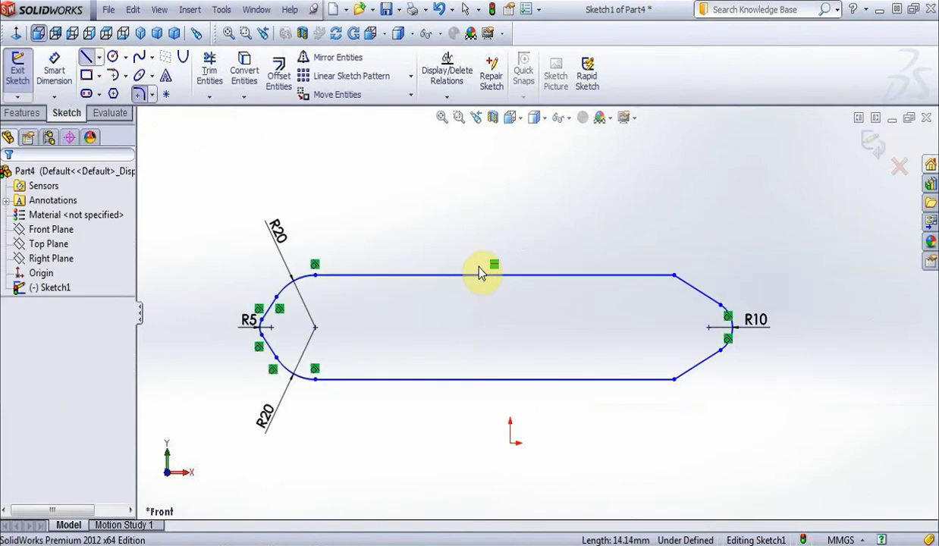
pyautogui.click(731, 328)
pyautogui.click(585, 327)
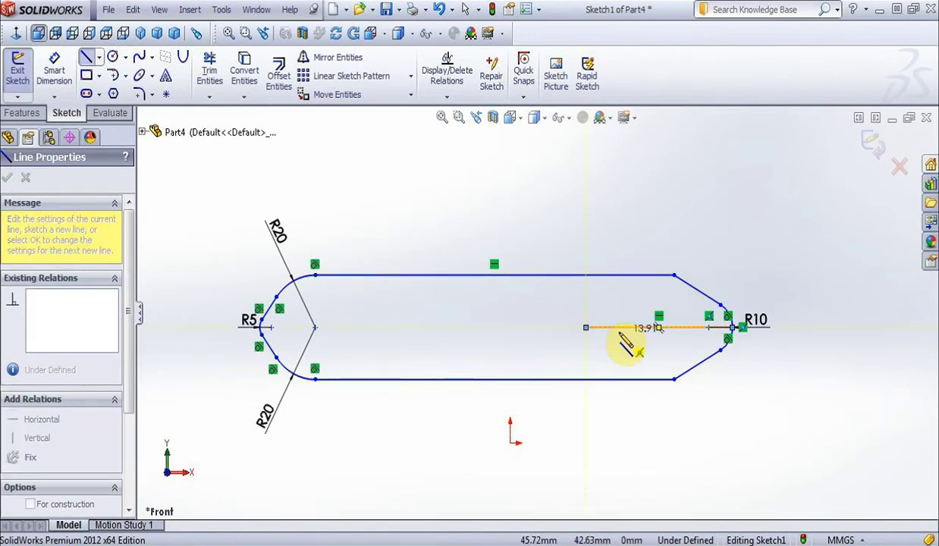
pyautogui.press('Escape')
pyautogui.press('Escape')
pyautogui.click(621, 328)
pyautogui.write('50')
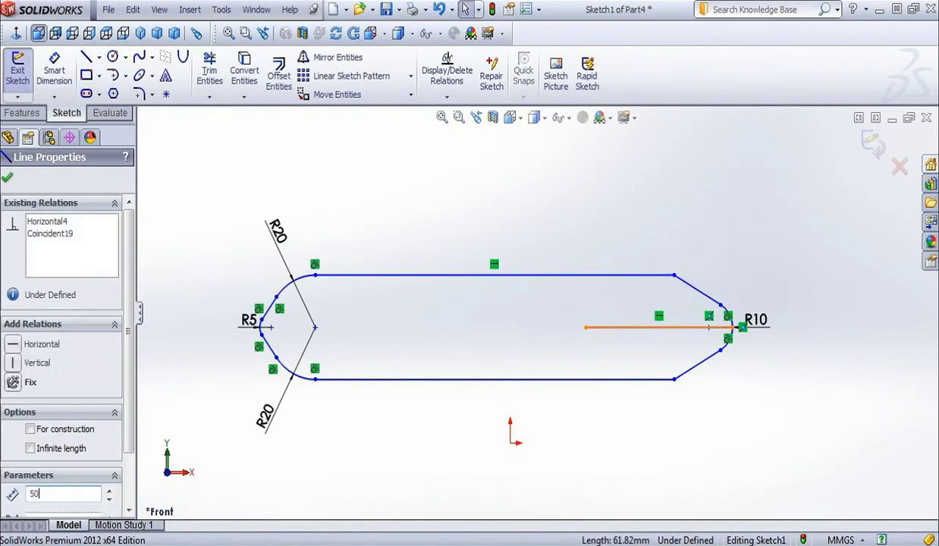
pyautogui.press('Return')
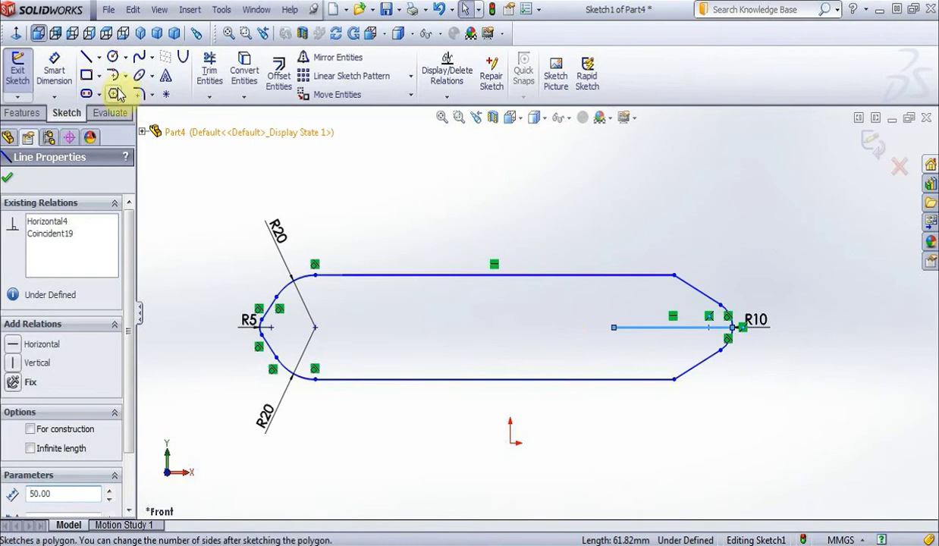
# - Add a 50 mm length dimension to the horizontal line starting at the R10 arc
pyautogui.click(54, 68)
pyautogui.click(663, 328)
pyautogui.click(661, 353)
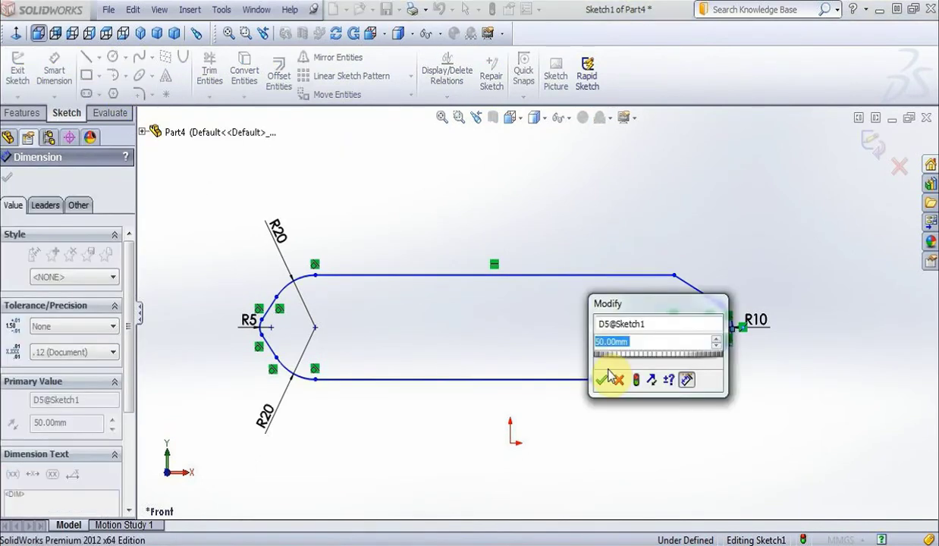
pyautogui.click(605, 380)
# - Draw a second horizontal line continuing from the inner end of the 50 mm line and set its length to 80 mm
pyautogui.click(88, 59)
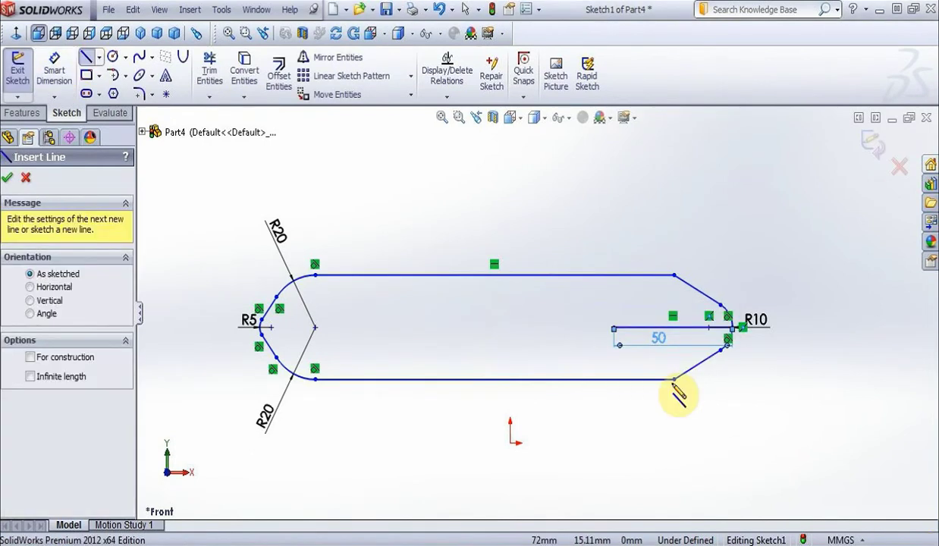
pyautogui.click(620, 335)
pyautogui.click(446, 328)
pyautogui.press('Escape')
pyautogui.click(458, 331)
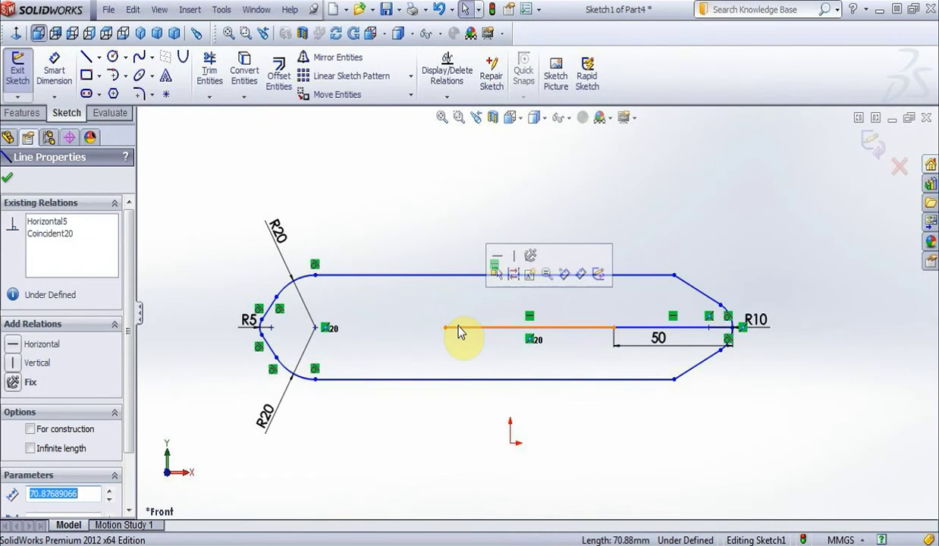
pyautogui.write('80')
pyautogui.press('Return')
pyautogui.click(58, 91)
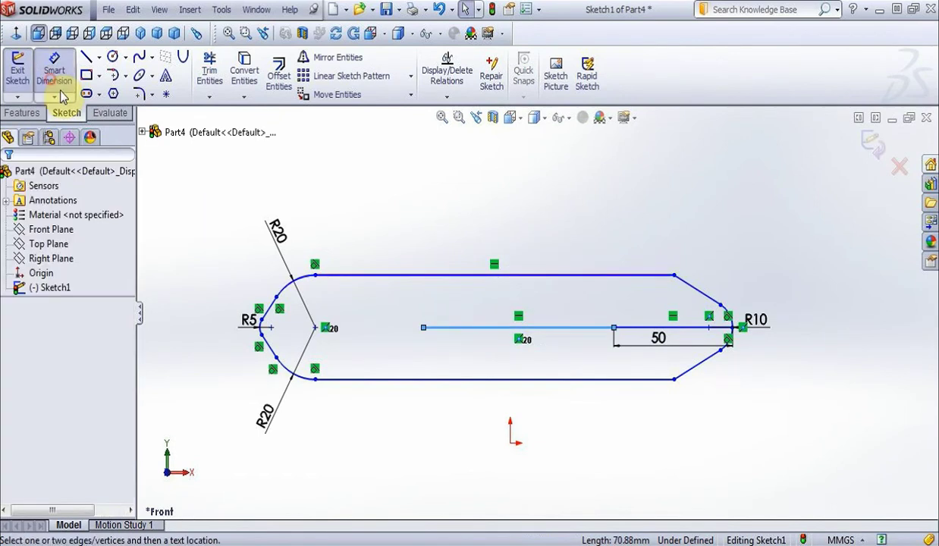
# - Draw two circles centred on the ends of the 80 mm line, about 13 mm and 17 mm in diameter
pyautogui.click(113, 57)
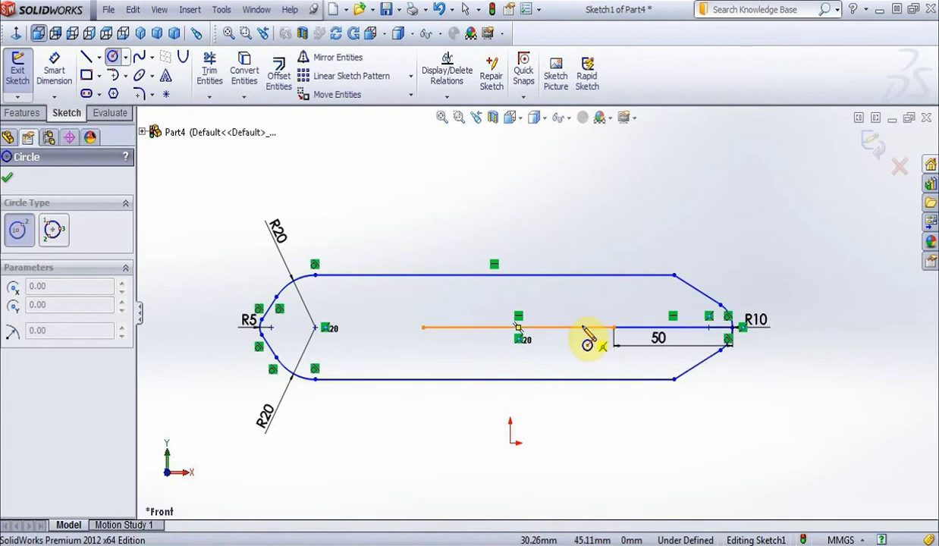
pyautogui.click(614, 328)
pyautogui.click(627, 334)
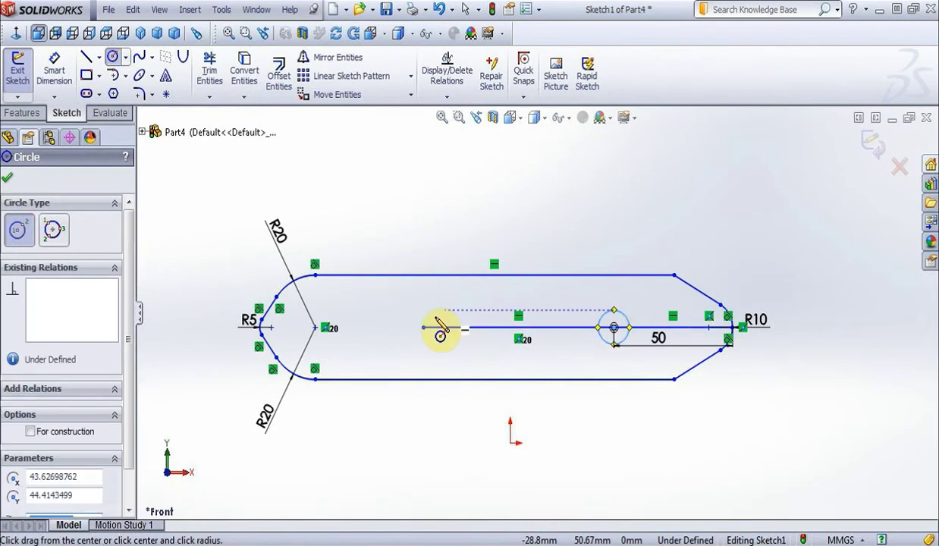
pyautogui.click(423, 328)
pyautogui.click(420, 307)
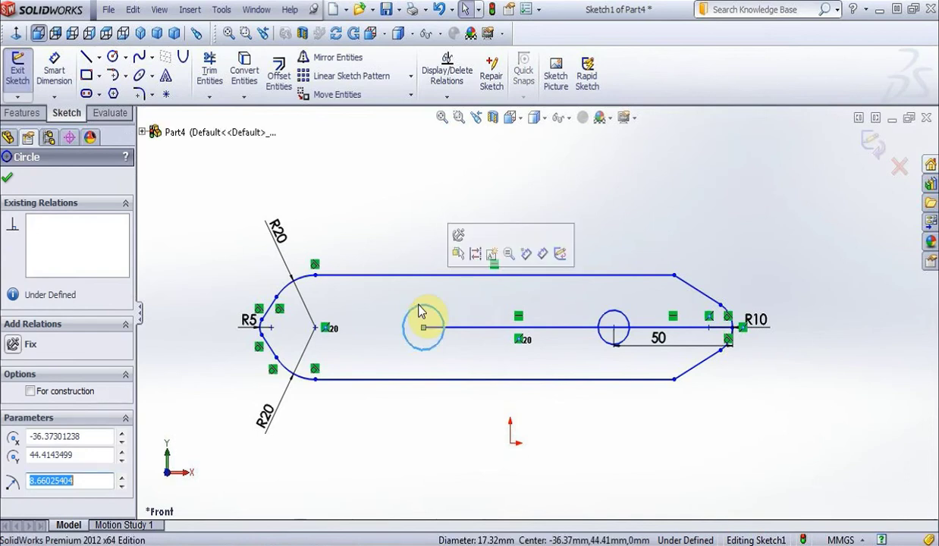
# - Set the radius of both circles to 5 mm
pyautogui.write('5')
pyautogui.press('Return')
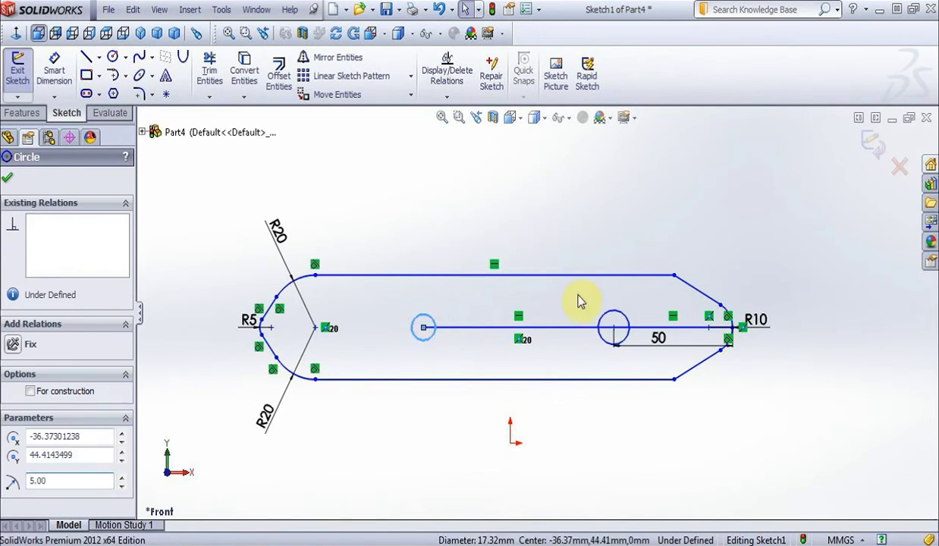
pyautogui.click(610, 318)
pyautogui.write('5')
pyautogui.press('Return')
pyautogui.press('Escape')
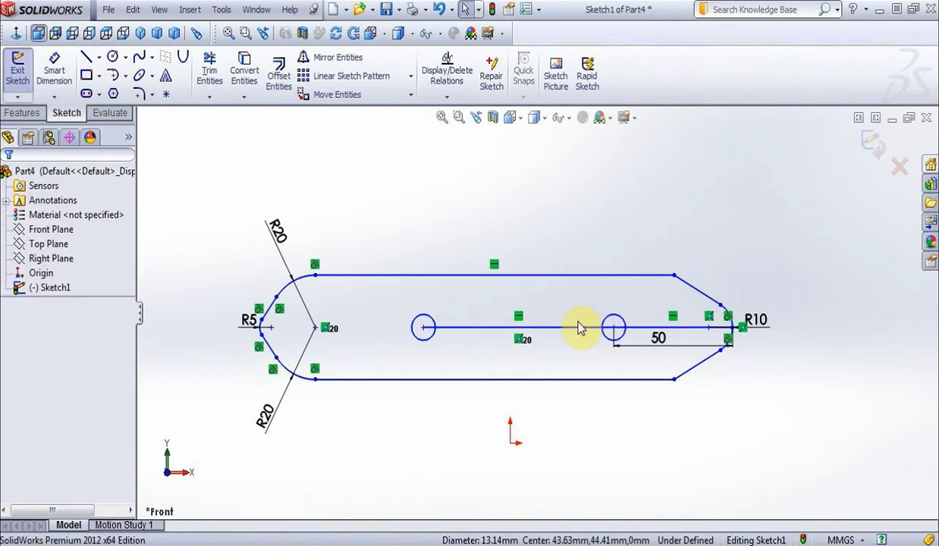
# - Delete the two horizontal helper lines between the circles and the R10 arc, including the associated 50 mm dimension
pyautogui.click(597, 328)
pyautogui.press('Delete')
pyautogui.click(643, 335)
pyautogui.press('Delete')
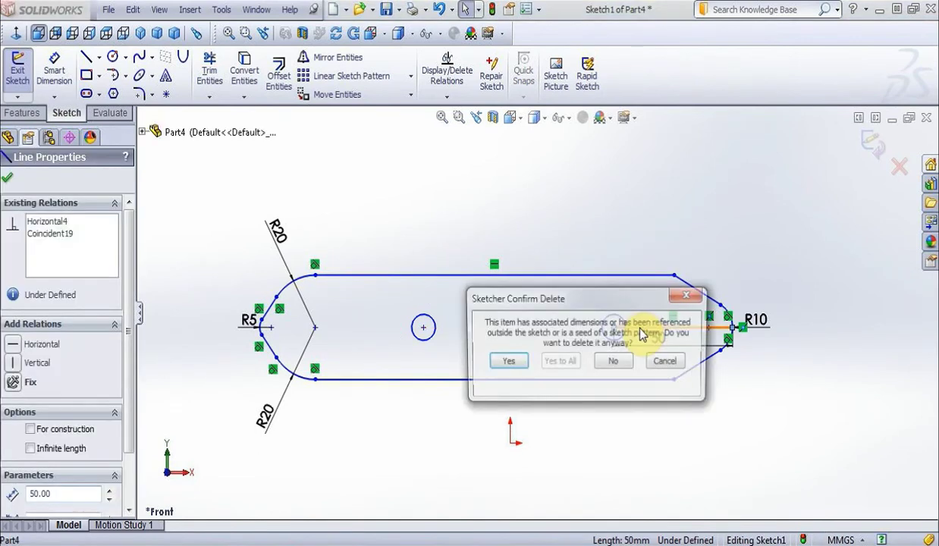
pyautogui.click(508, 361)
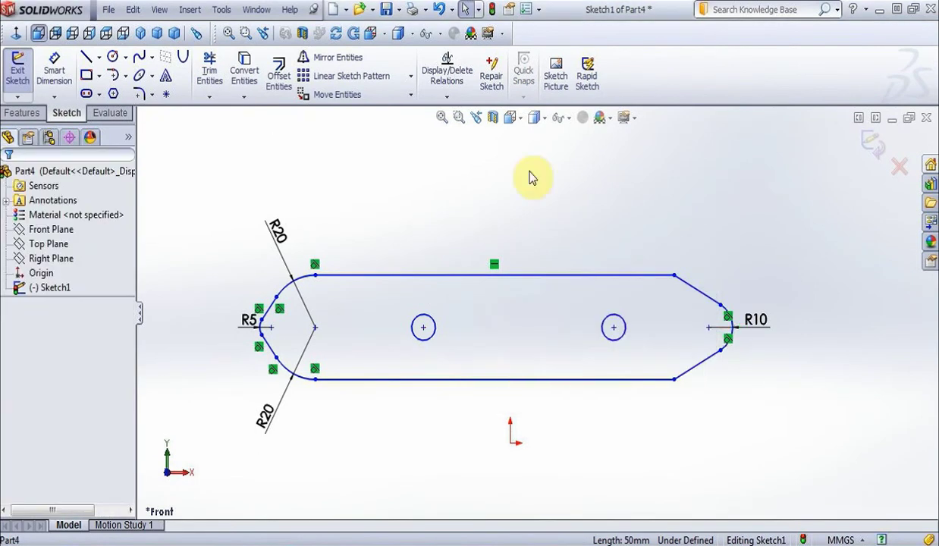
# - Extrude the grip profile with its two holes as a blind boss 5 mm deep
pyautogui.click(34, 113)
pyautogui.click(24, 70)
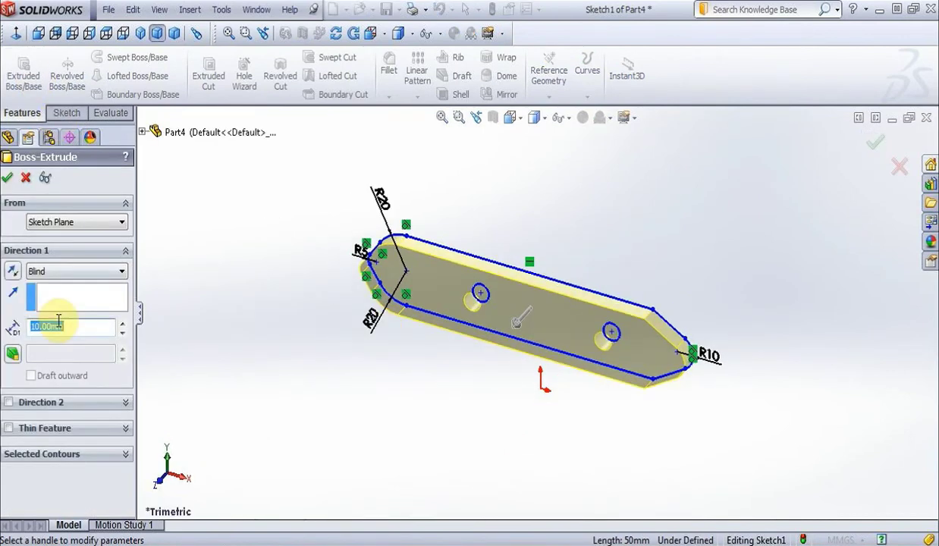
pyautogui.write('5')
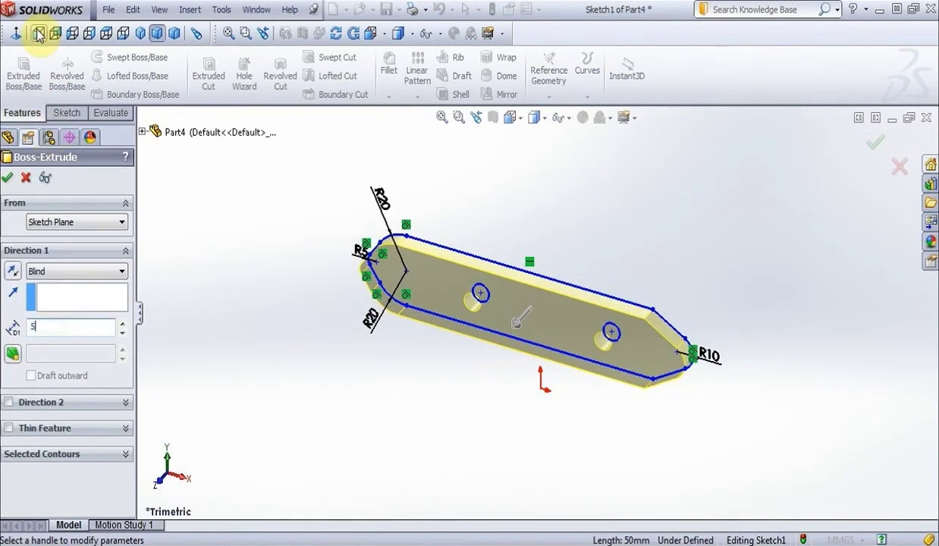
pyautogui.press('Return')
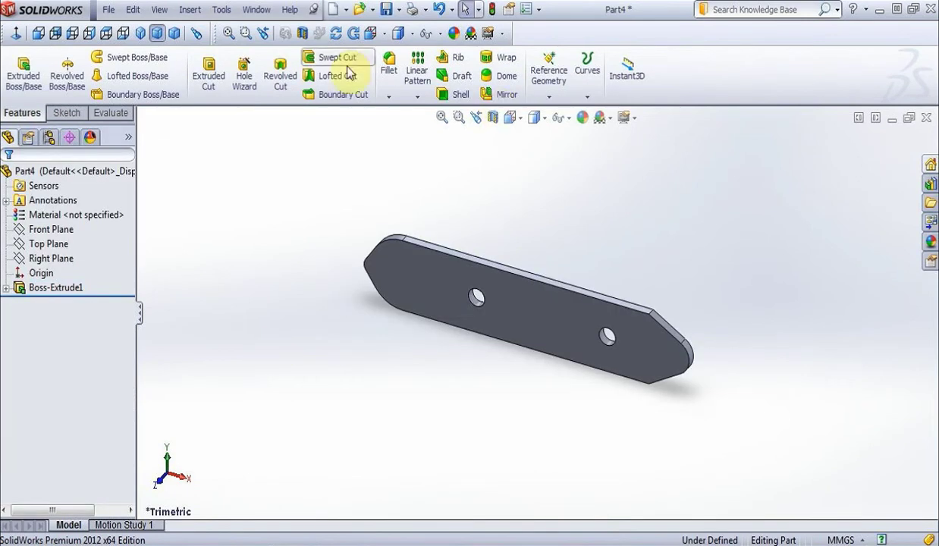
# - Apply the polished cherry 2d appearance from the organic wood library to the whole grip part
pyautogui.click(581, 117)
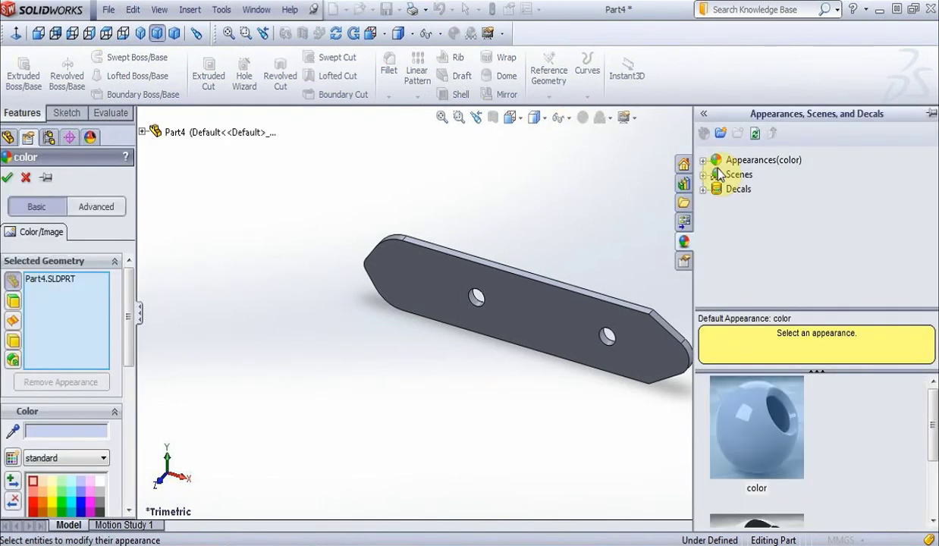
pyautogui.click(703, 160)
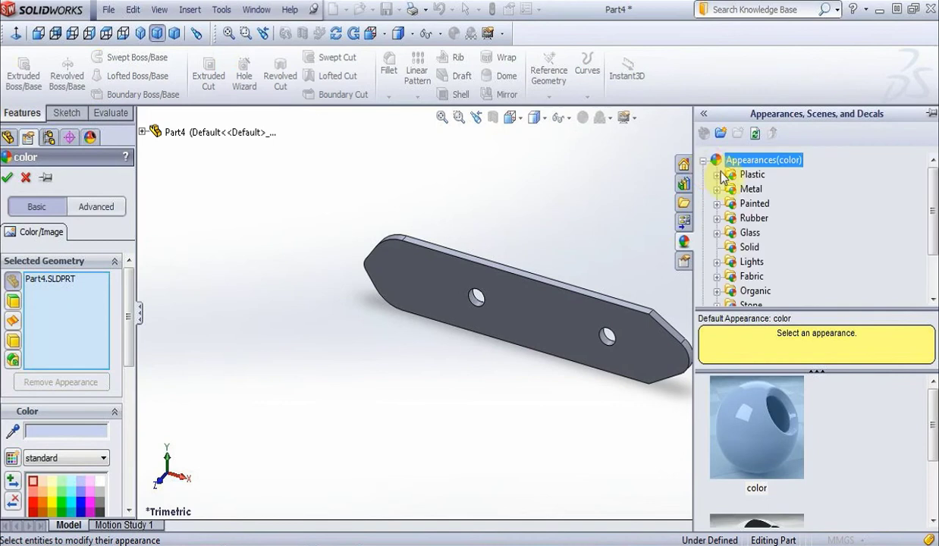
pyautogui.moveTo(932, 198); pyautogui.dragTo(934, 242)
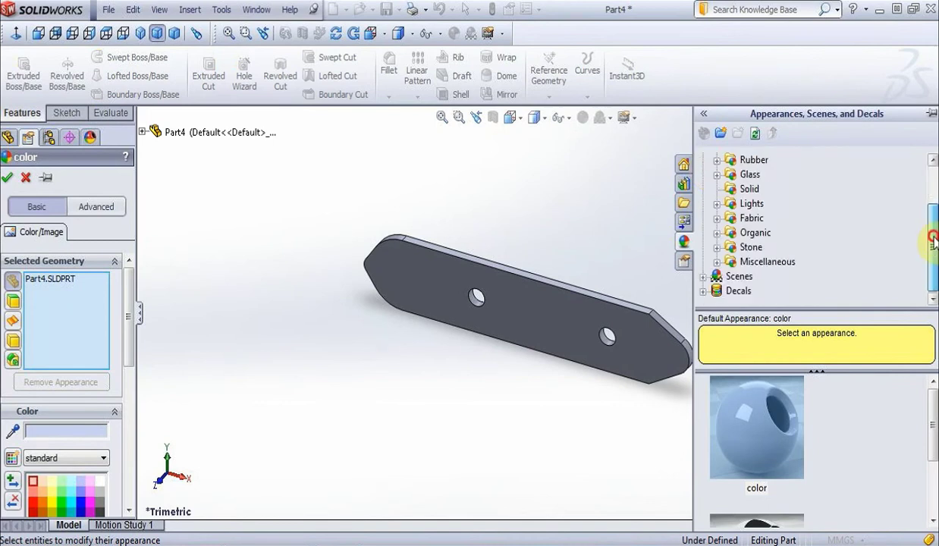
pyautogui.click(716, 232)
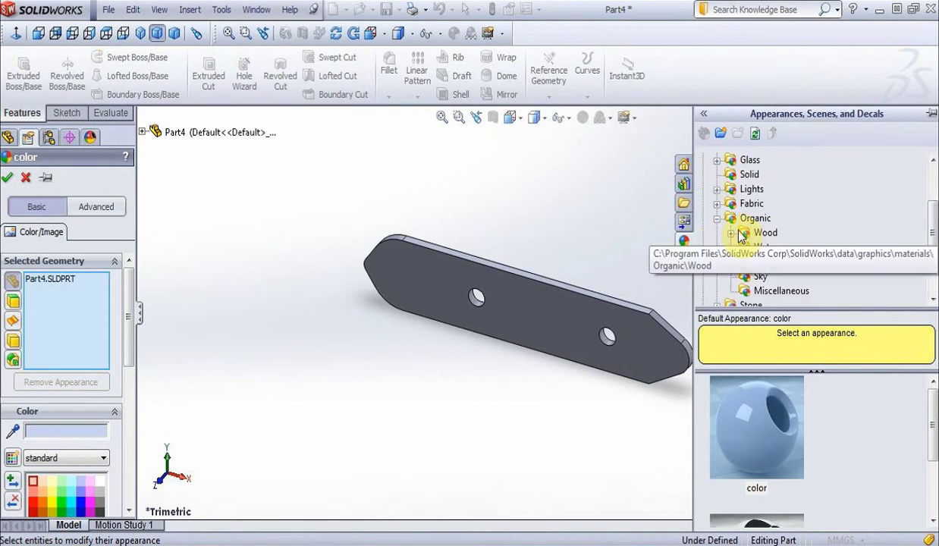
pyautogui.click(762, 233)
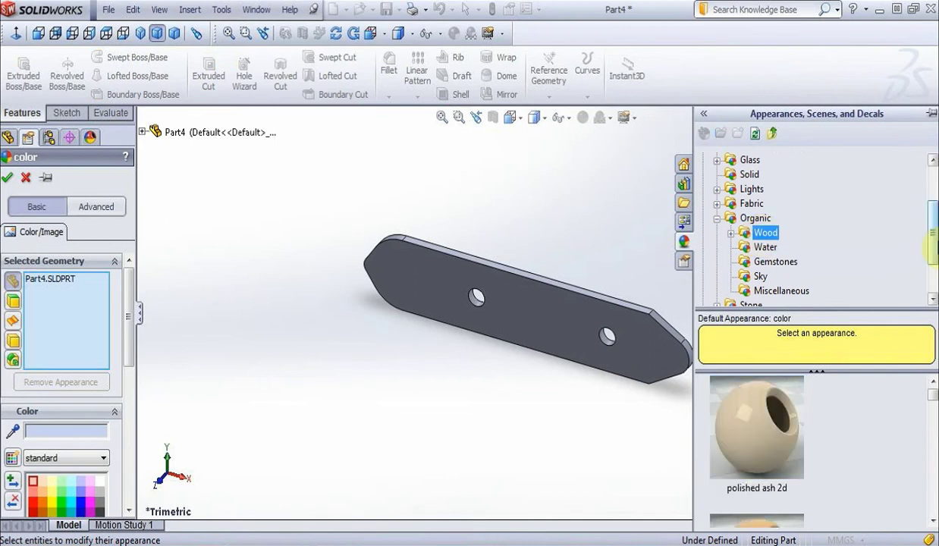
pyautogui.scroll(-2, 842, 258)
pyautogui.moveTo(931, 391); pyautogui.dragTo(924, 429)
pyautogui.click(796, 447)
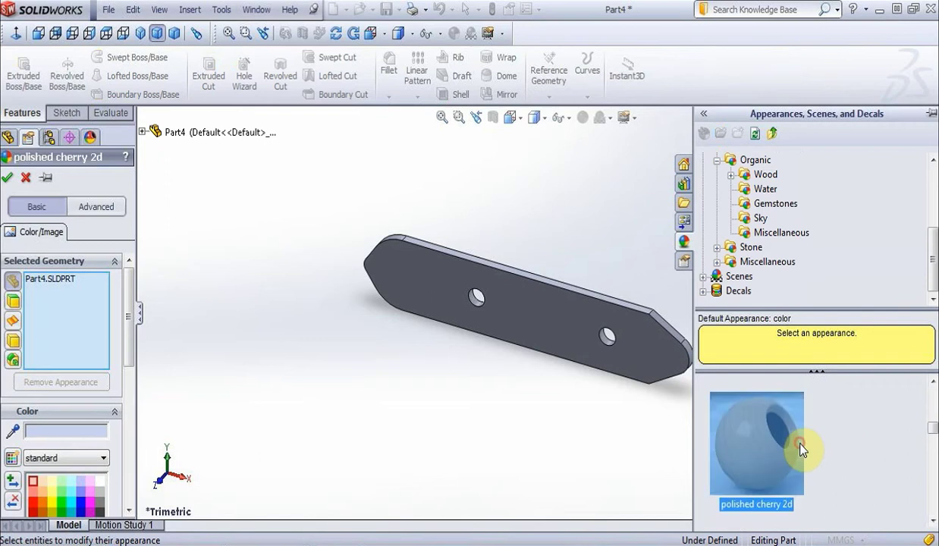
pyautogui.click(6, 176)
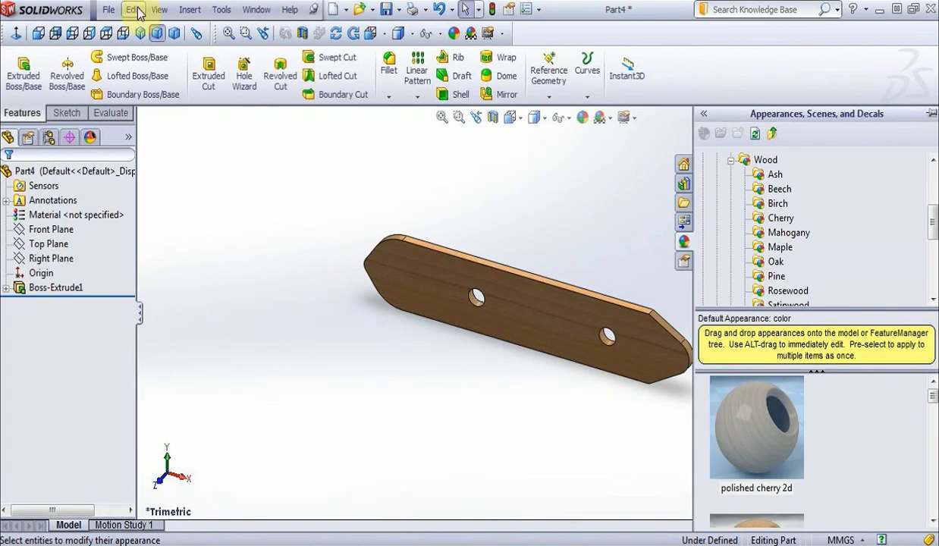
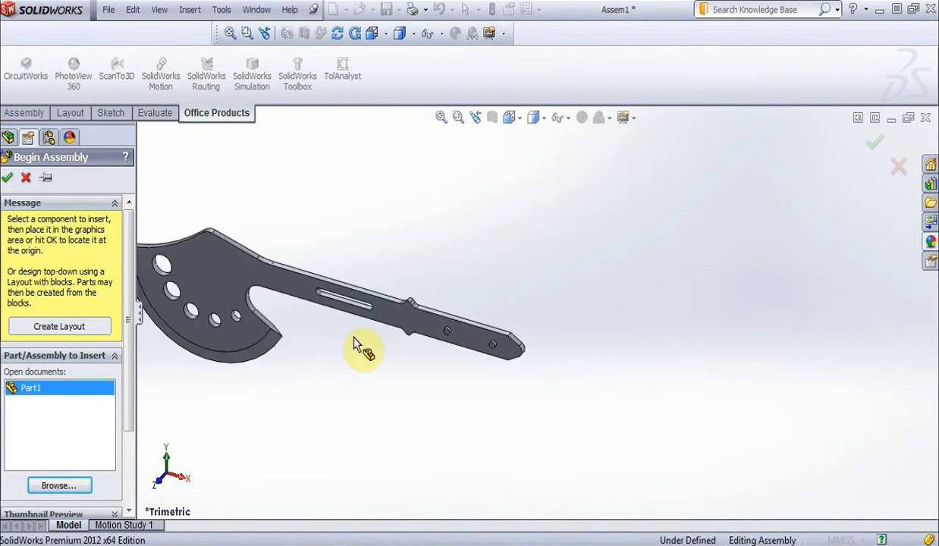
# - Place the axe Part1 in the new assembly and insert the grip Part2 beside the blade's cutting edge
pyautogui.click(504, 377)
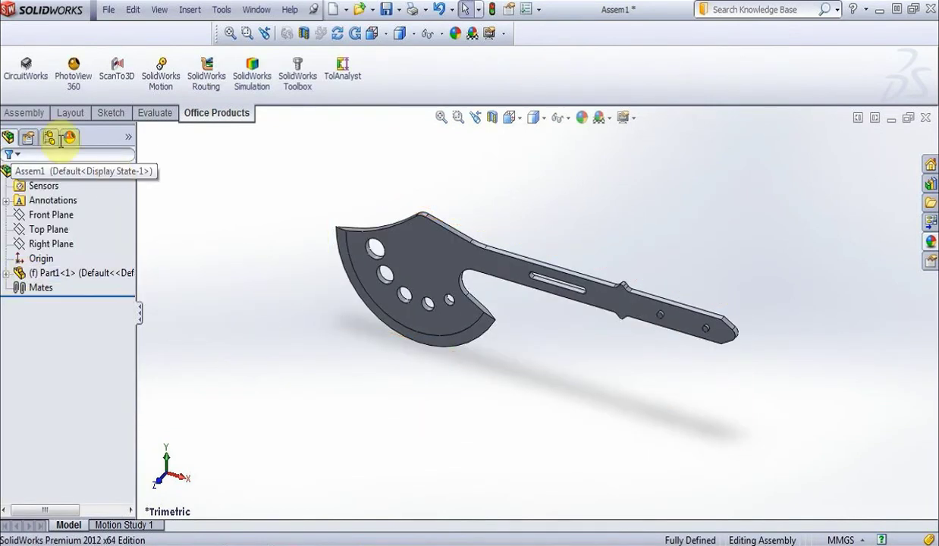
pyautogui.click(24, 112)
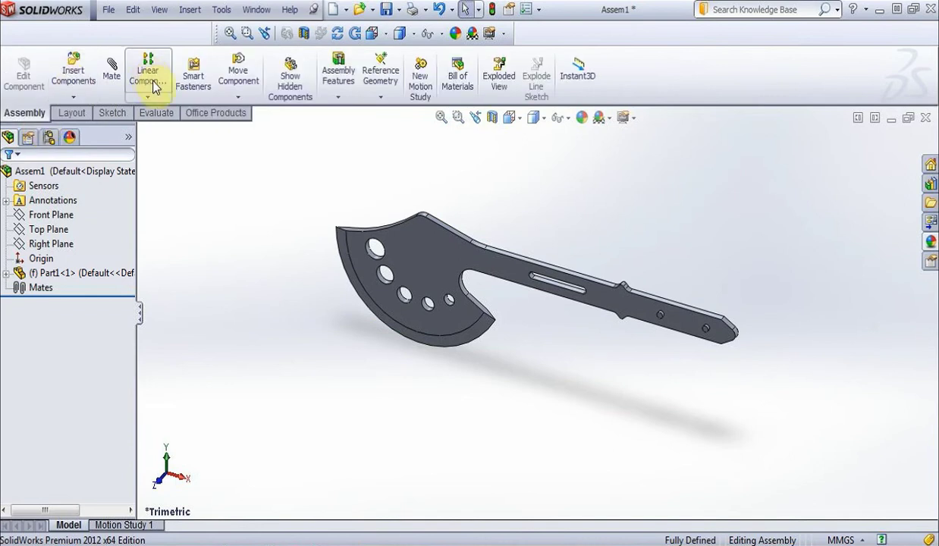
pyautogui.click(73, 76)
pyautogui.click(39, 459)
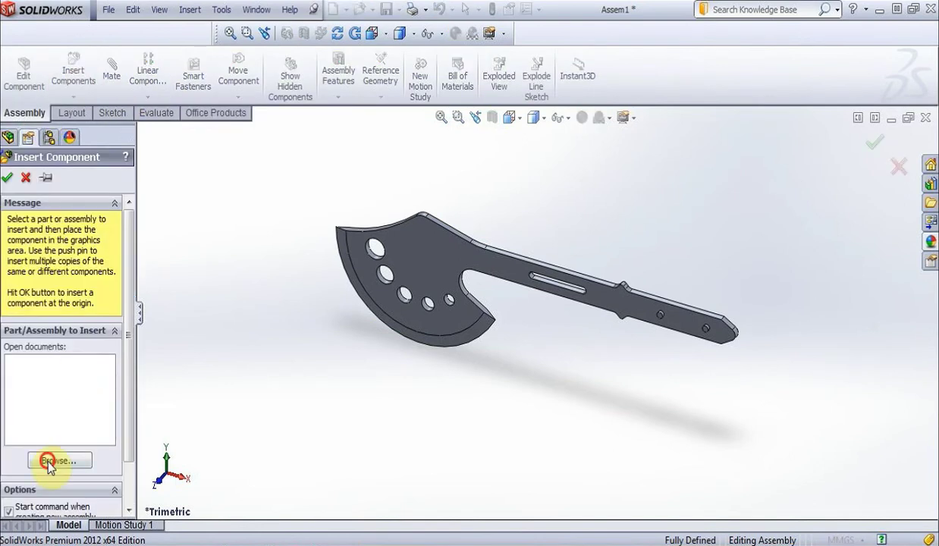
pyautogui.click(478, 235)
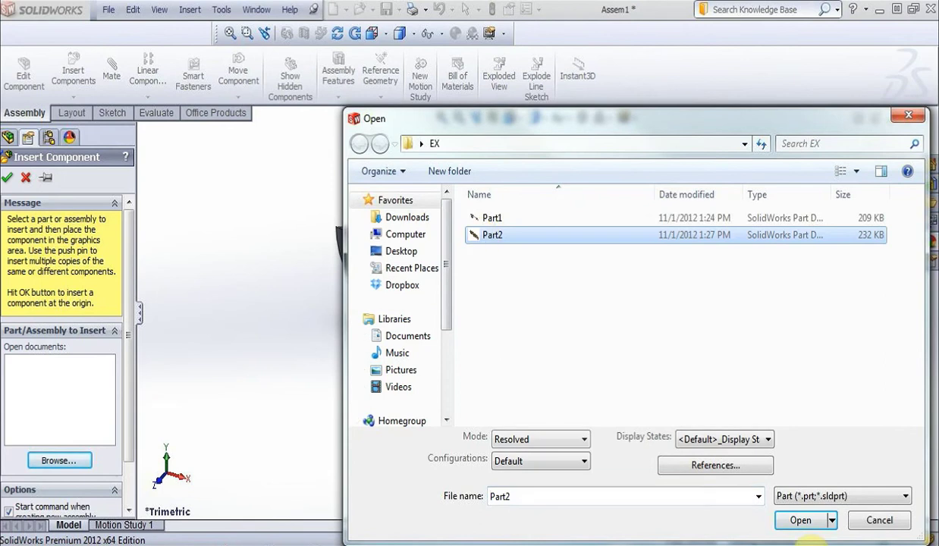
pyautogui.click(800, 521)
pyautogui.click(260, 269)
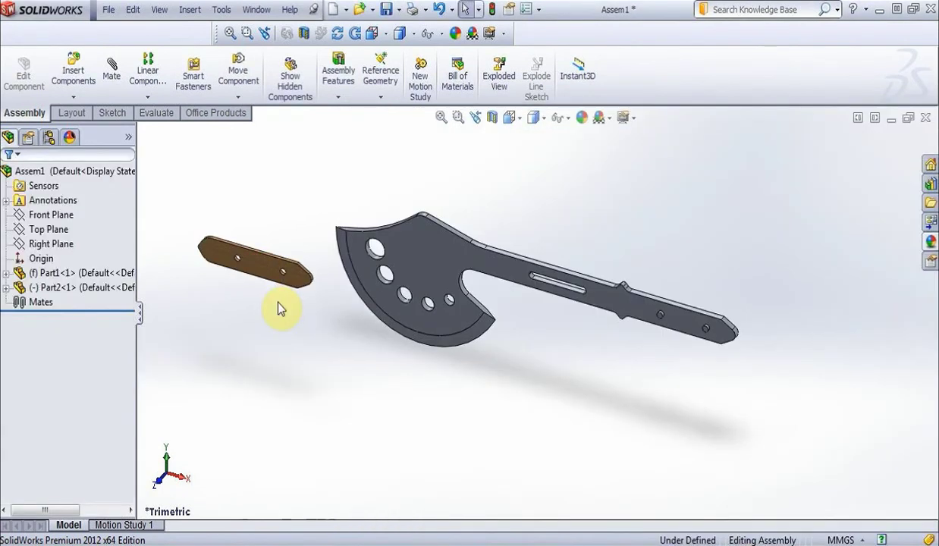
# - Insert a second copy of the grip Part2 into free space below the axe handle
pyautogui.click(68, 58)
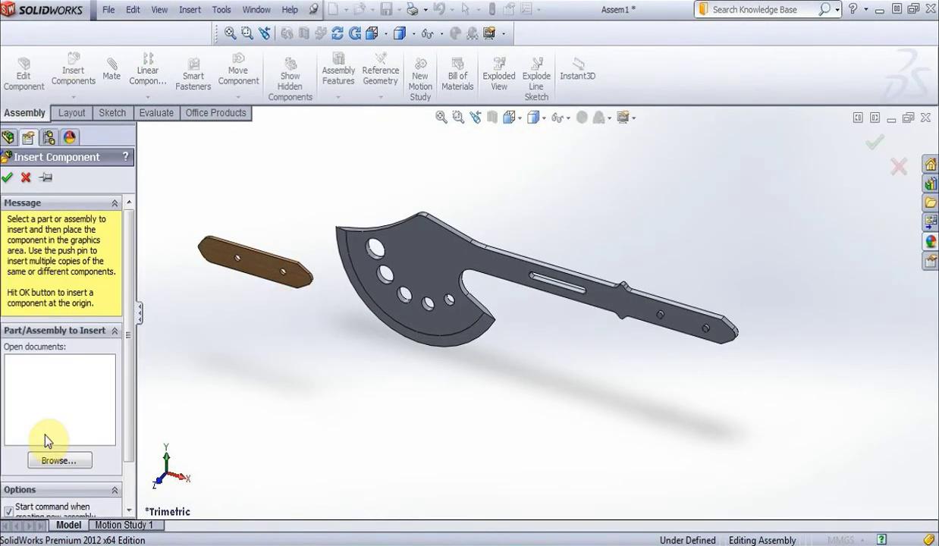
pyautogui.click(46, 460)
pyautogui.click(493, 235)
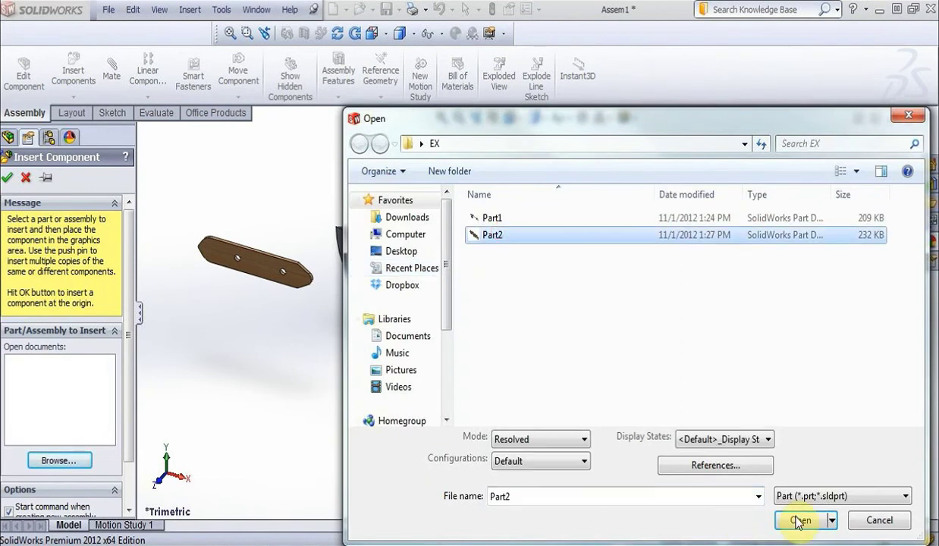
pyautogui.click(802, 520)
pyautogui.click(568, 417)
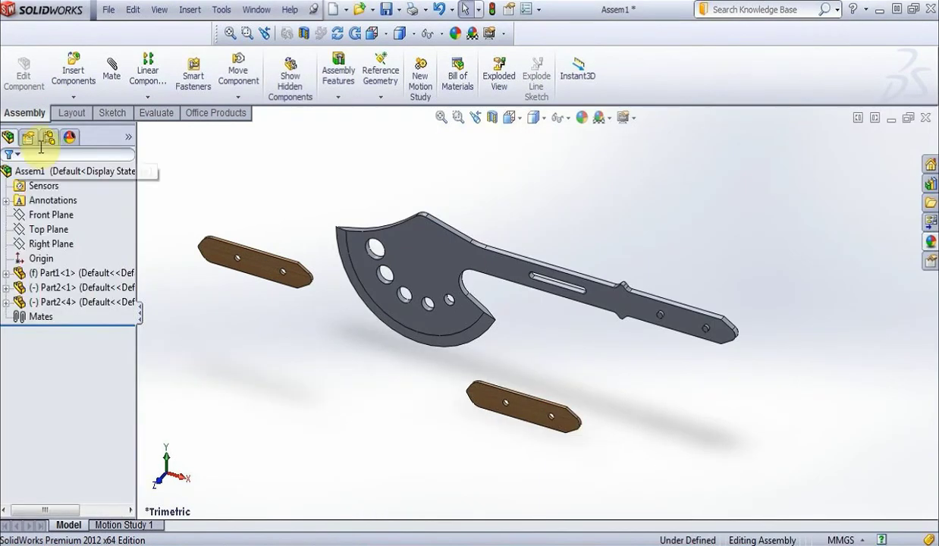
# - Add a parallel mate between the flat front face of the lower grip and the flat face of the axe
pyautogui.click(112, 65)
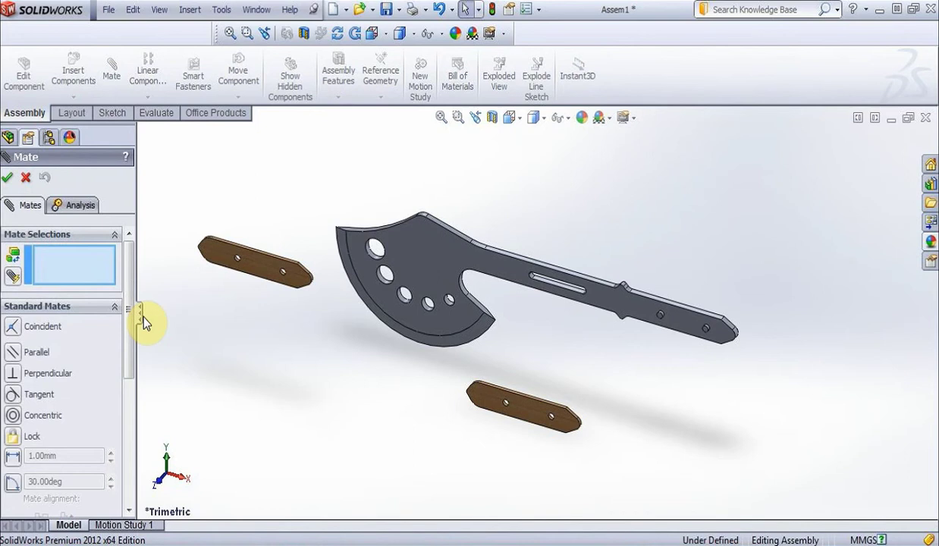
pyautogui.scroll(-2, 151, 315)
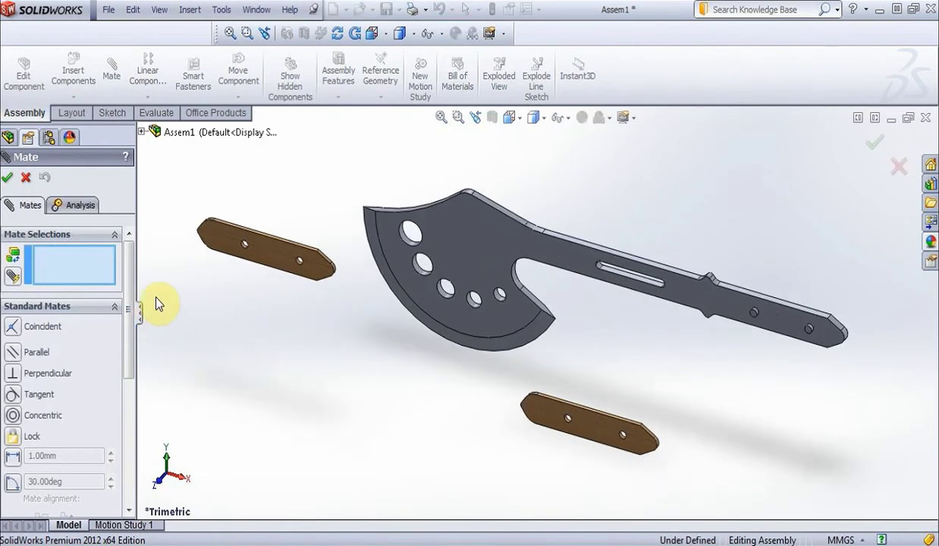
pyautogui.click(610, 443)
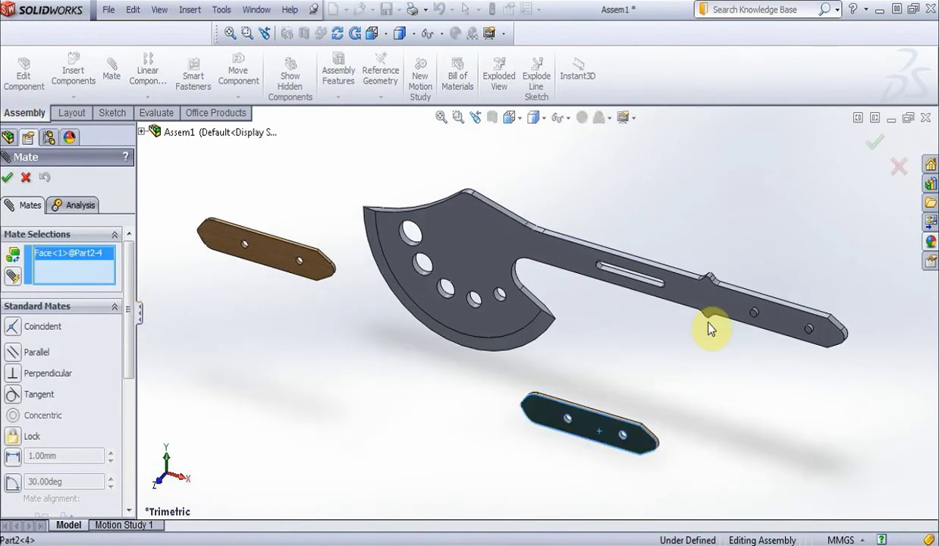
pyautogui.click(712, 307)
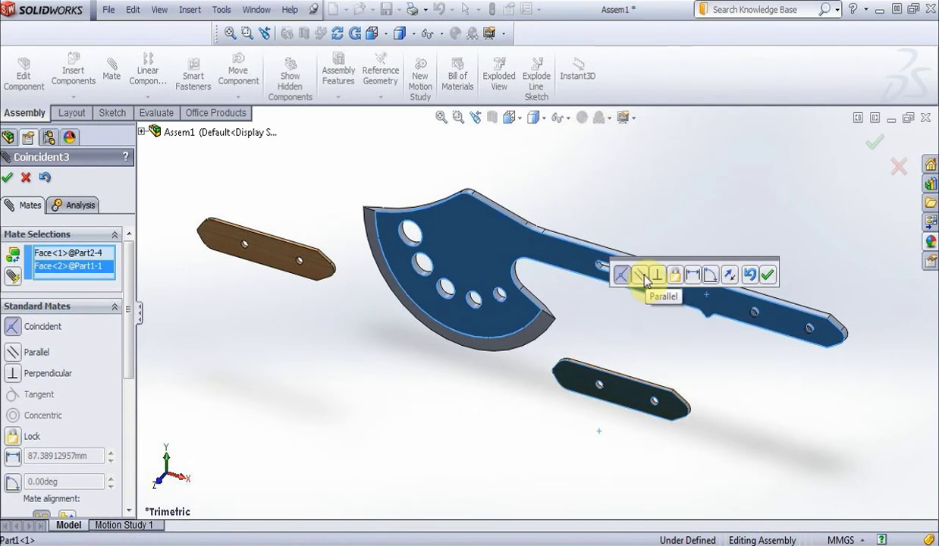
pyautogui.click(642, 277)
pyautogui.click(766, 274)
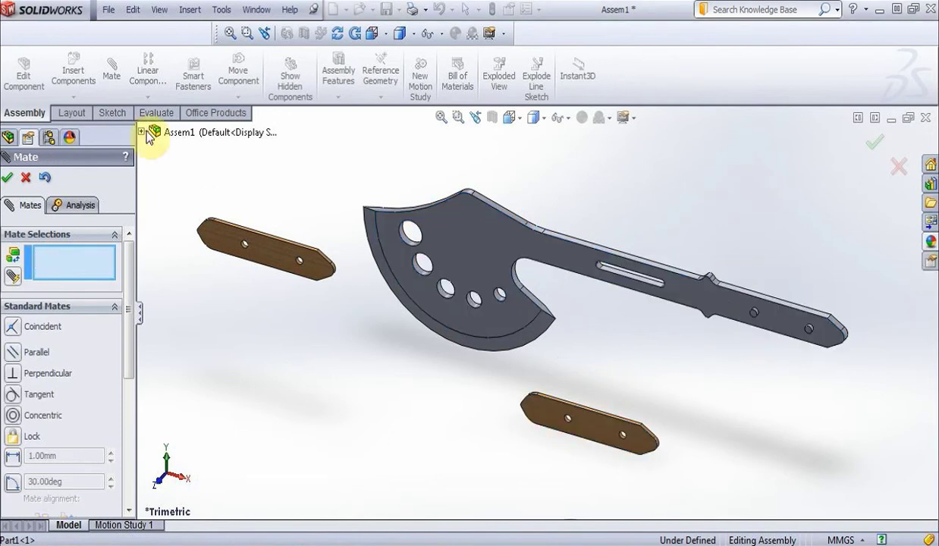
pyautogui.click(8, 177)
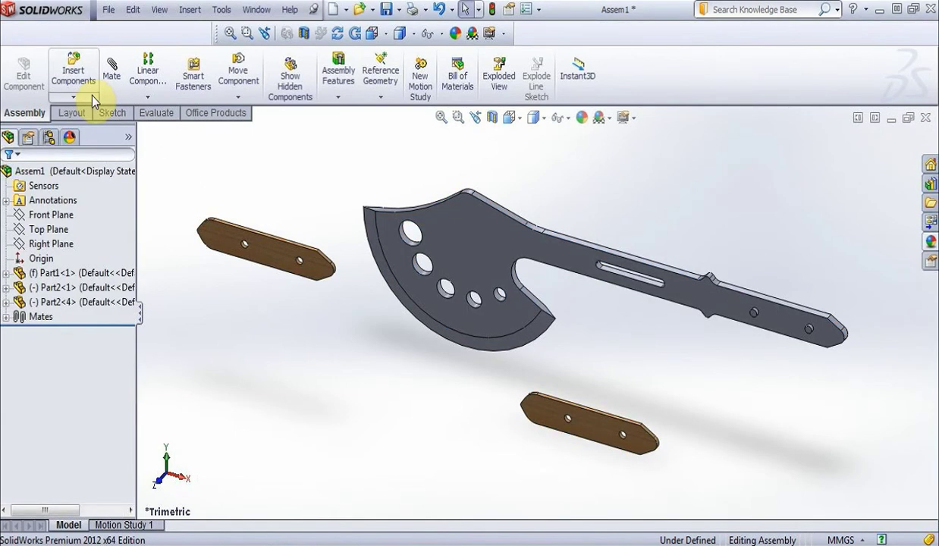
# - Add a concentric mate between the lower grip's hole nearest the R10 end and the axe handle's end pin
pyautogui.click(111, 70)
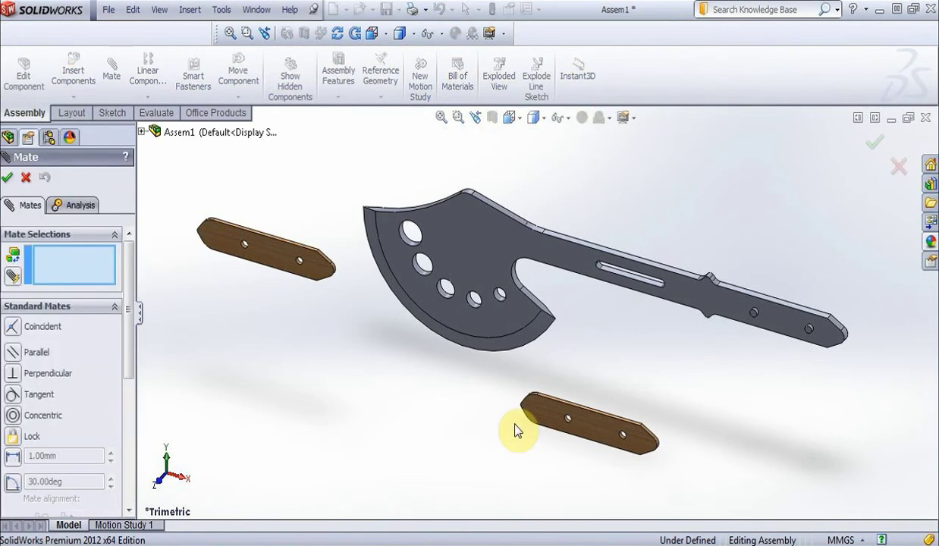
pyautogui.scroll(-3, 614, 428)
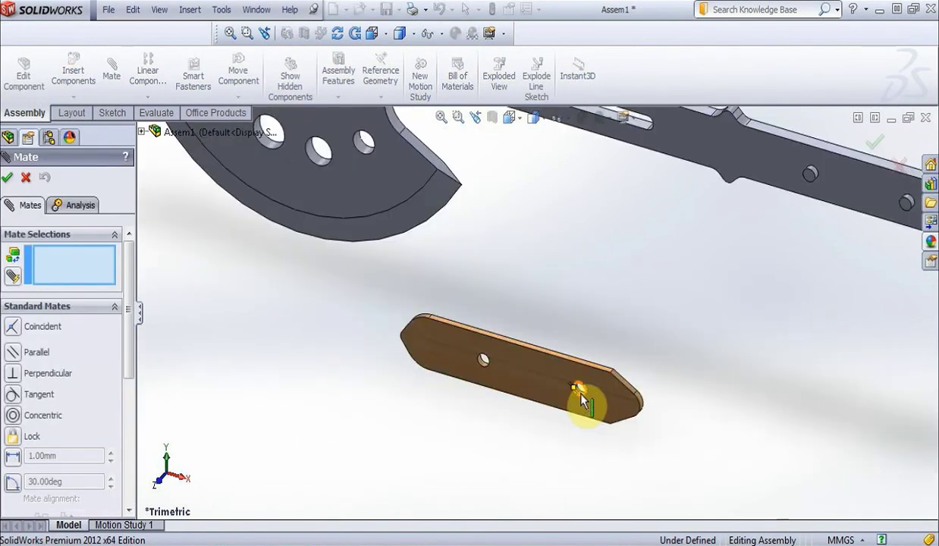
pyautogui.scroll(-3, 580, 396)
pyautogui.click(558, 371)
pyautogui.scroll(3, 425, 394)
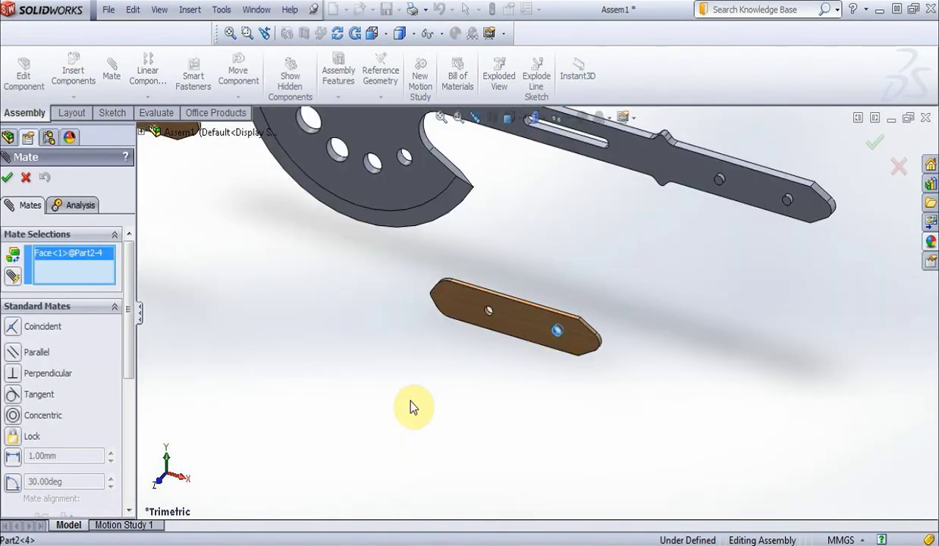
pyautogui.scroll(-4, 788, 193)
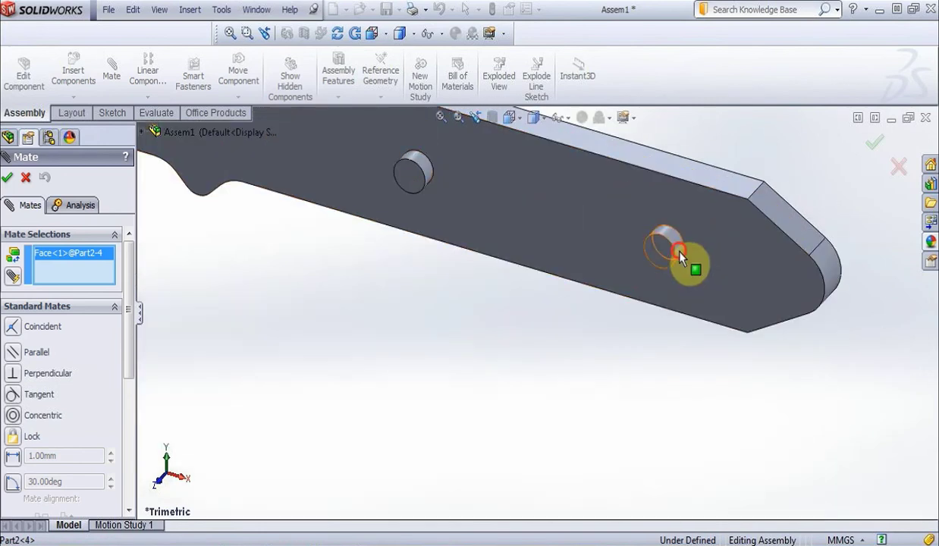
pyautogui.click(680, 257)
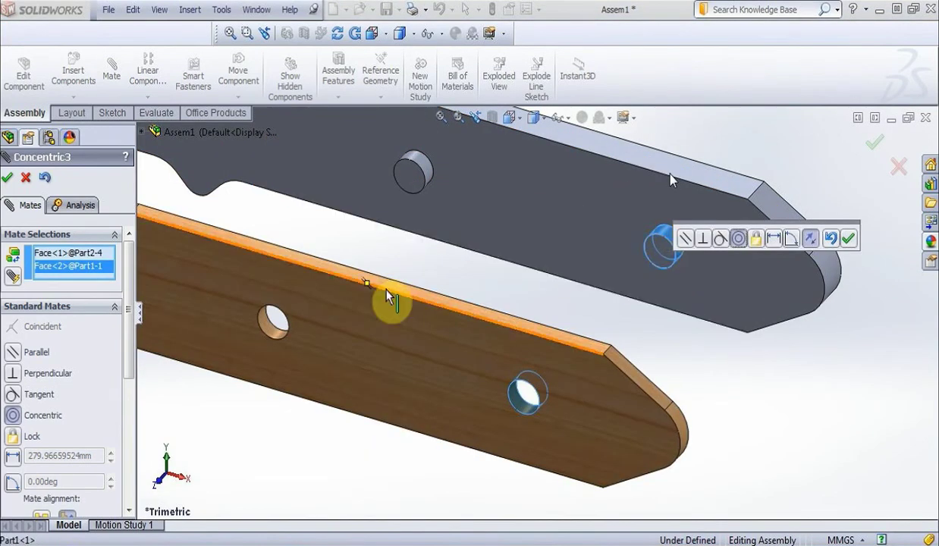
pyautogui.click(7, 177)
# - Add a concentric mate between the lower grip's remaining hole and the axe handle pin nearer the blade
pyautogui.scroll(-2, 423, 249)
pyautogui.scroll(6, 738, 278)
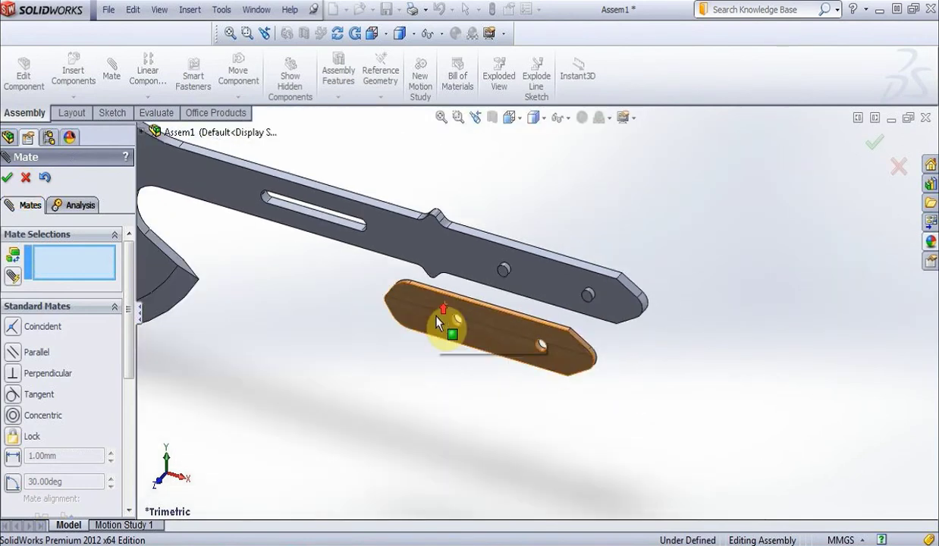
pyautogui.scroll(-3, 448, 318)
pyautogui.click(480, 317)
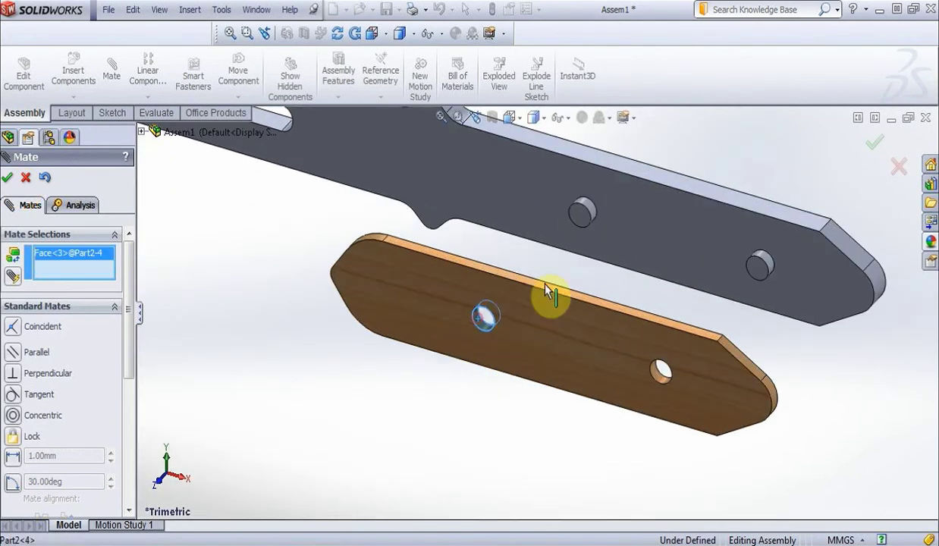
pyautogui.click(590, 216)
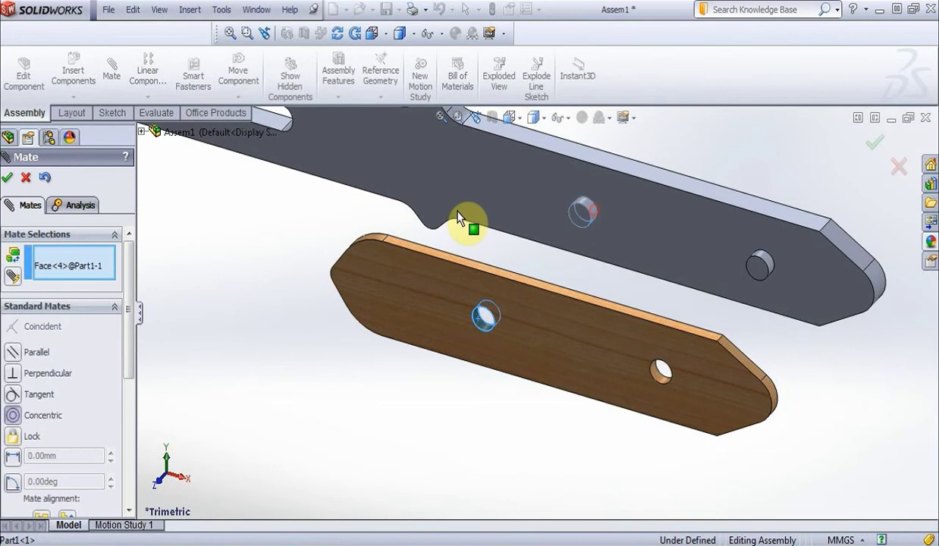
pyautogui.click(7, 177)
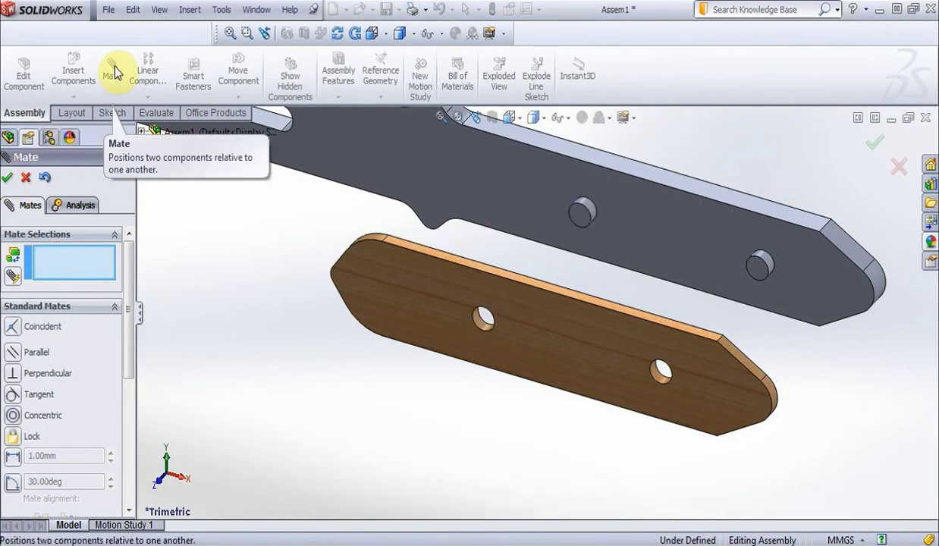
pyautogui.click(25, 177)
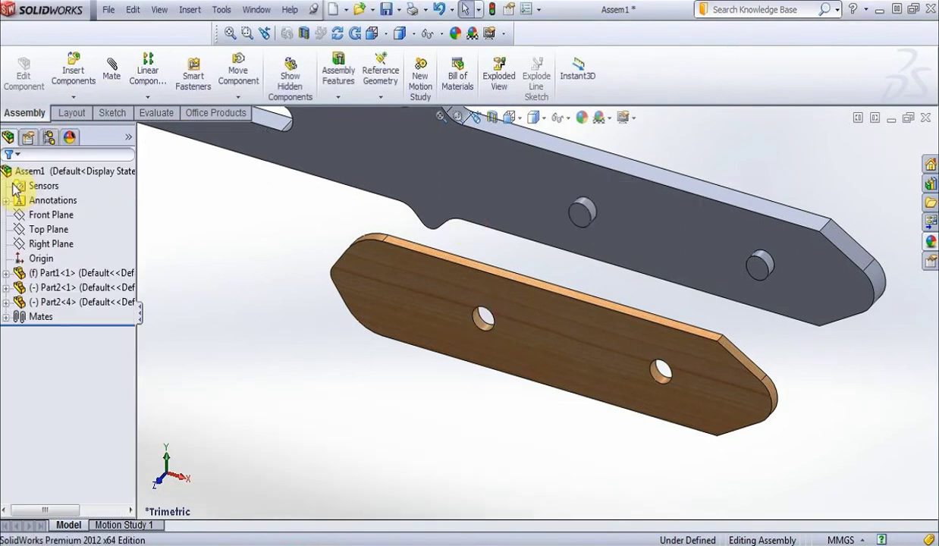
# - Add a coincident mate between the axe's flat front face and the lower grip's long upper back edge
pyautogui.click(112, 76)
pyautogui.click(496, 197)
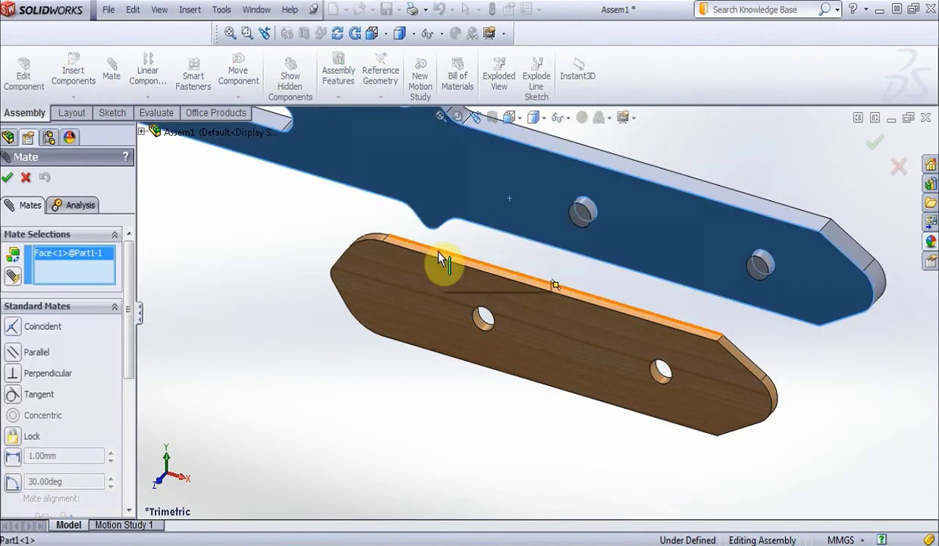
pyautogui.click(440, 255)
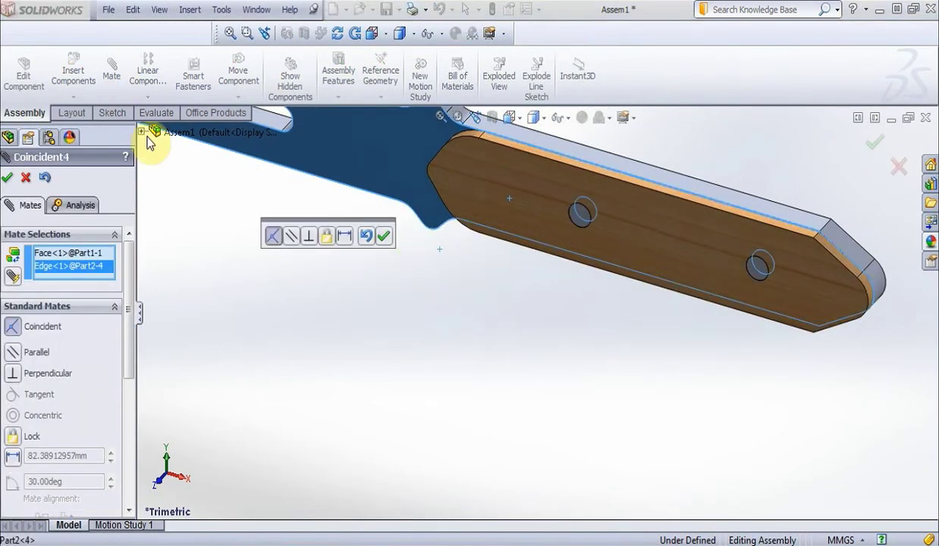
pyautogui.click(8, 177)
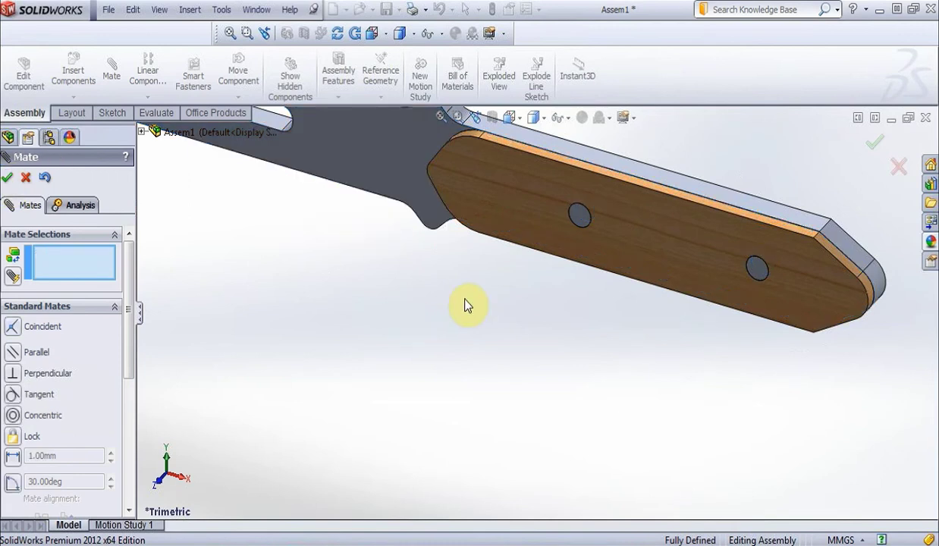
# - Add a coincident mate between the other grip's flat face and the long back edge of the axe handle
pyautogui.scroll(-3, 470, 305)
pyautogui.scroll(5, 493, 349)
pyautogui.click(334, 34)
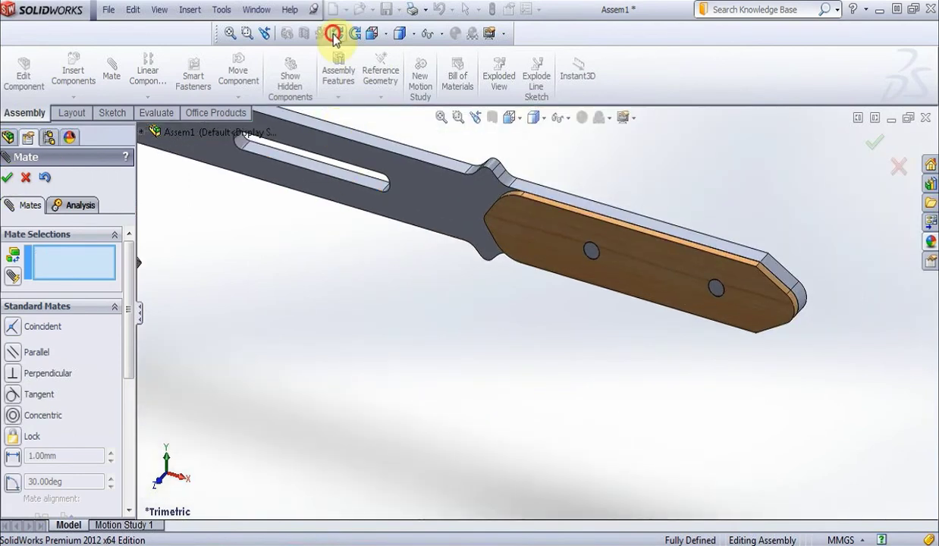
pyautogui.moveTo(379, 245); pyautogui.dragTo(480, 328)
pyautogui.press('Escape')
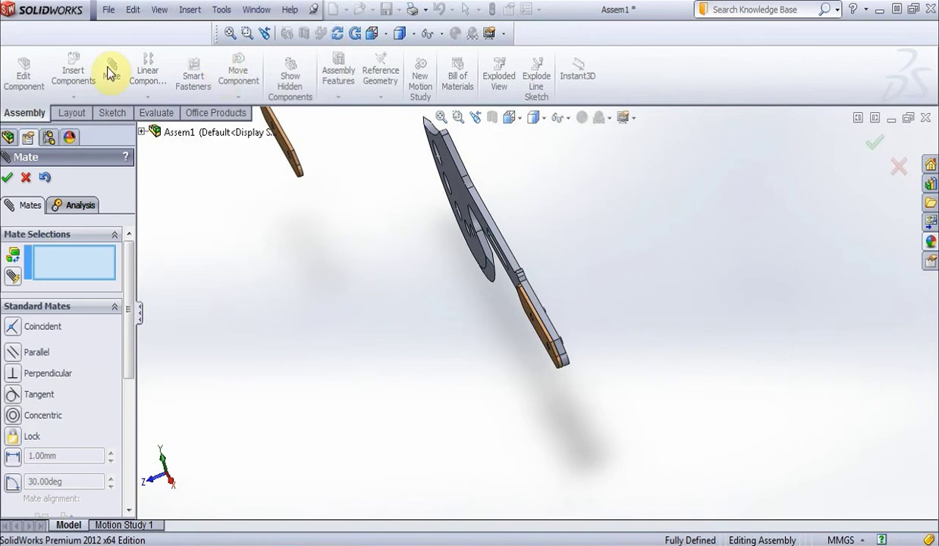
pyautogui.click(8, 177)
pyautogui.click(114, 67)
pyautogui.scroll(3, 296, 159)
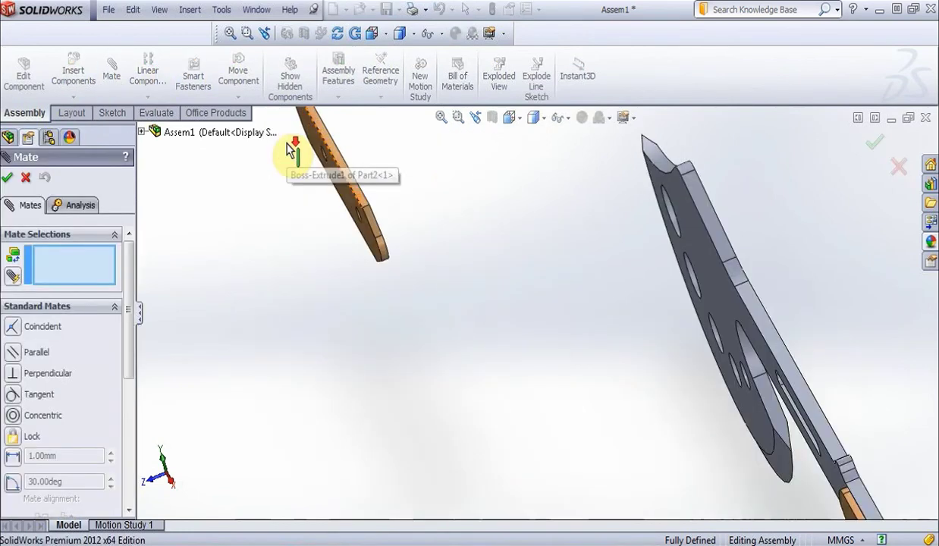
pyautogui.click(336, 175)
pyautogui.scroll(-5, 256, 195)
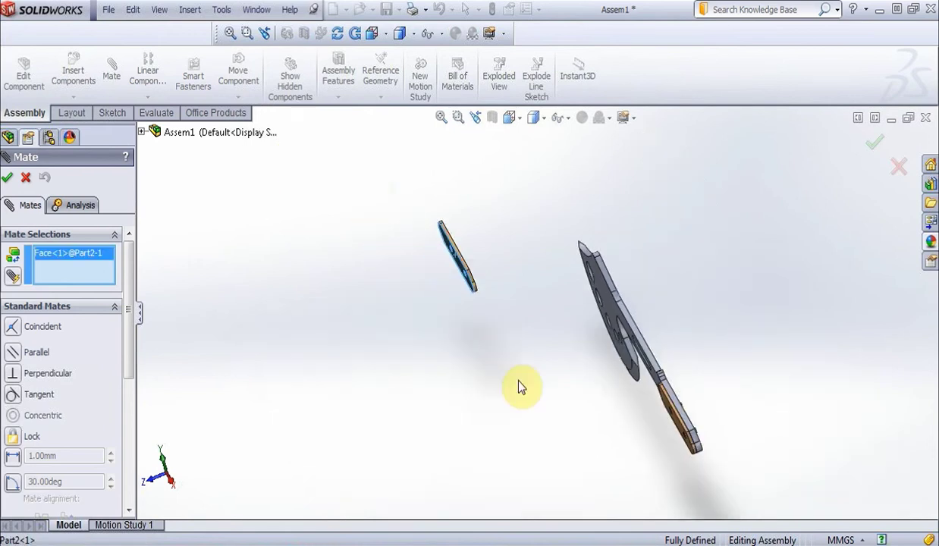
pyautogui.scroll(5, 683, 400)
pyautogui.click(606, 388)
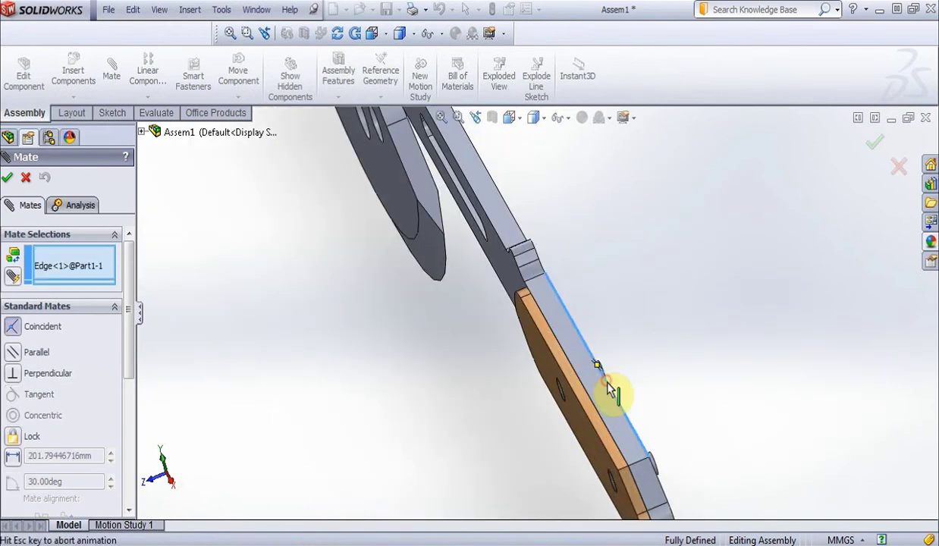
pyautogui.scroll(-5, 353, 295)
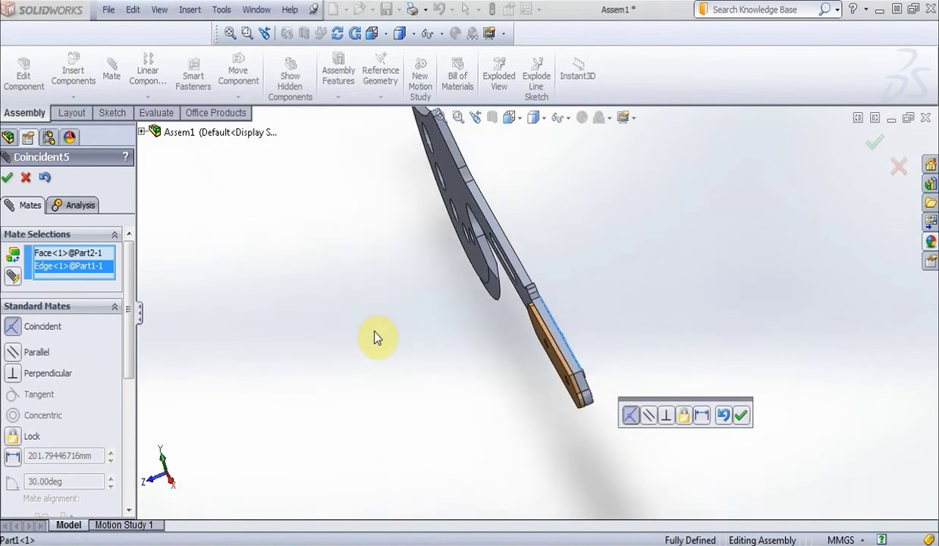
pyautogui.click(7, 178)
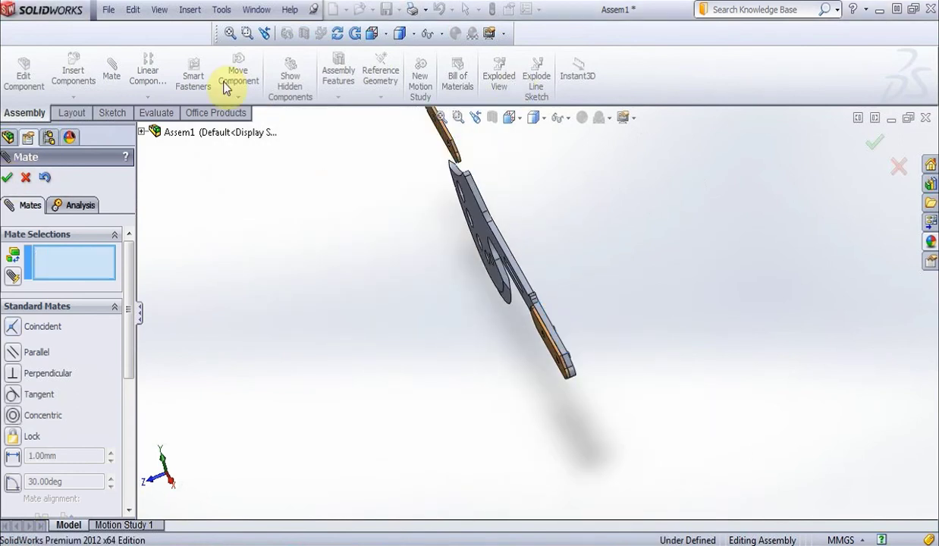
# - On the back side, add a concentric mate between the loose grip's hole nearest the blade and the handle's end pin
pyautogui.click(337, 33)
pyautogui.moveTo(420, 273); pyautogui.dragTo(372, 279)
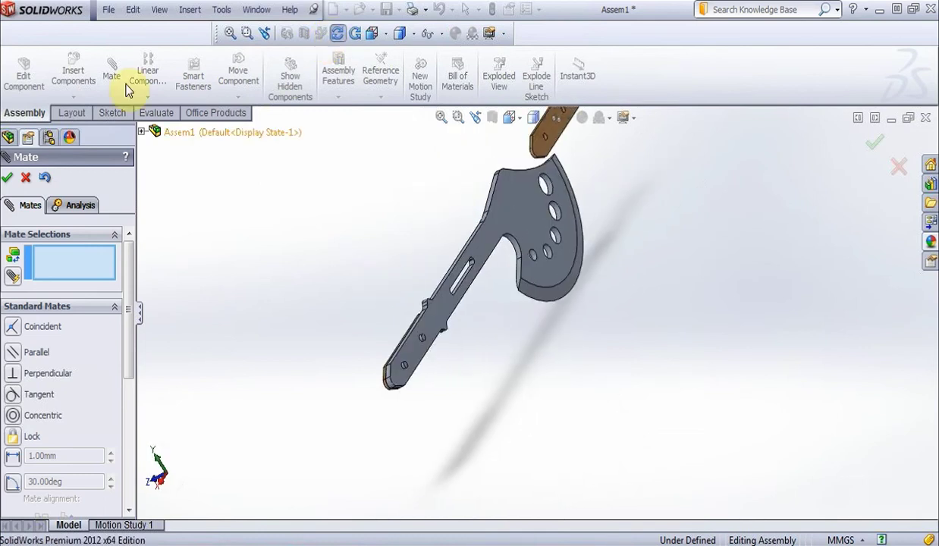
pyautogui.click(9, 179)
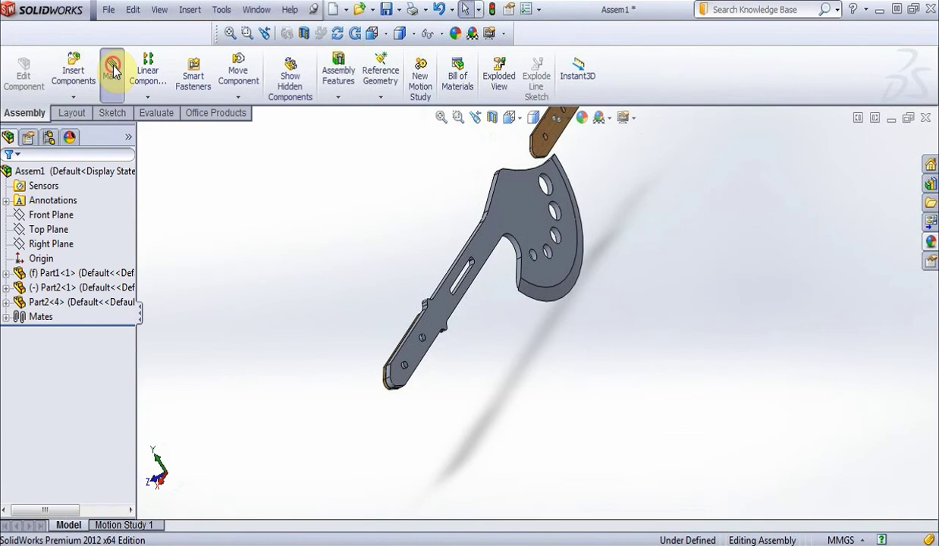
pyautogui.click(112, 69)
pyautogui.scroll(-10, 545, 145)
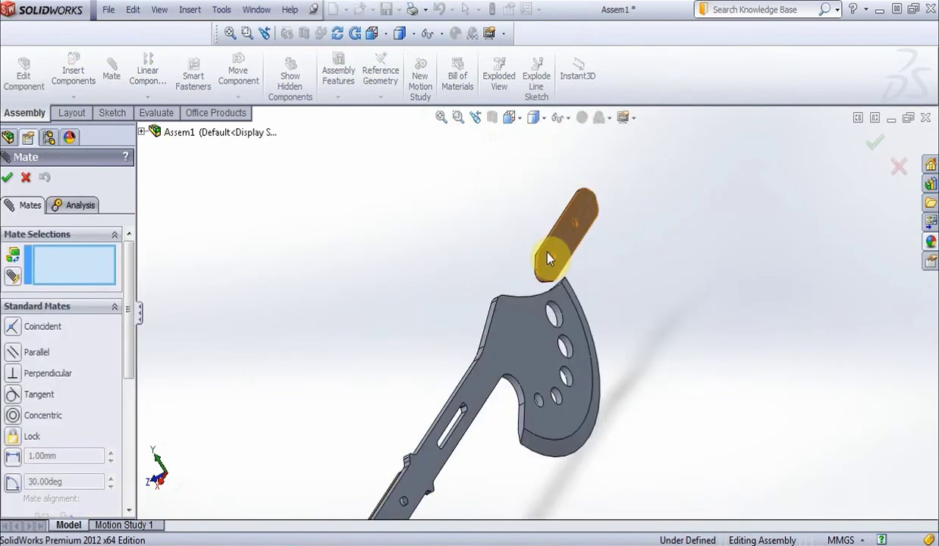
pyautogui.click(565, 287)
pyautogui.scroll(12, 570, 212)
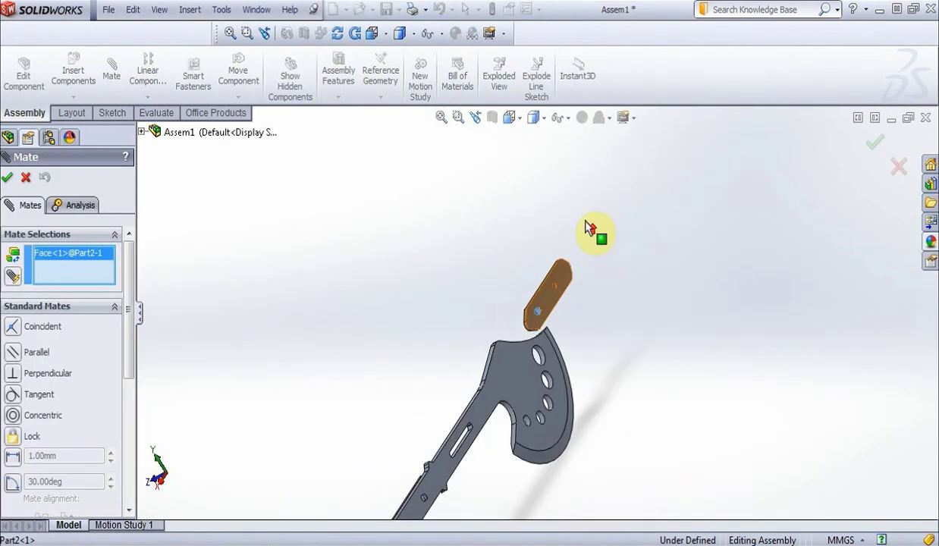
pyautogui.scroll(-10, 468, 436)
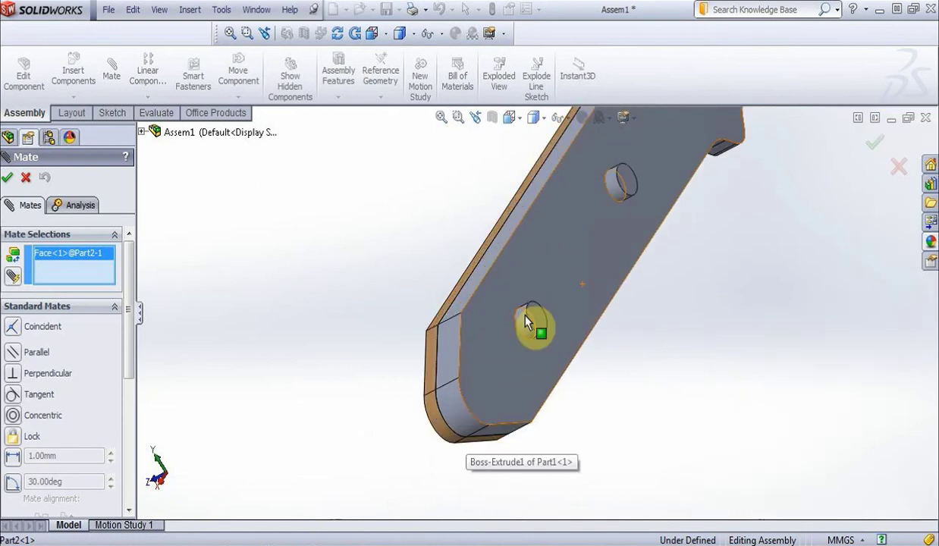
pyautogui.click(528, 324)
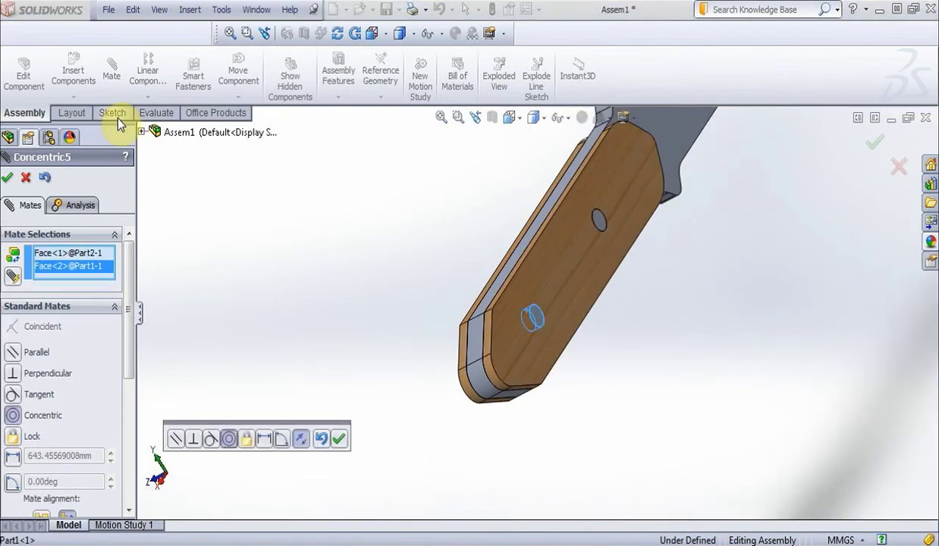
pyautogui.click(9, 178)
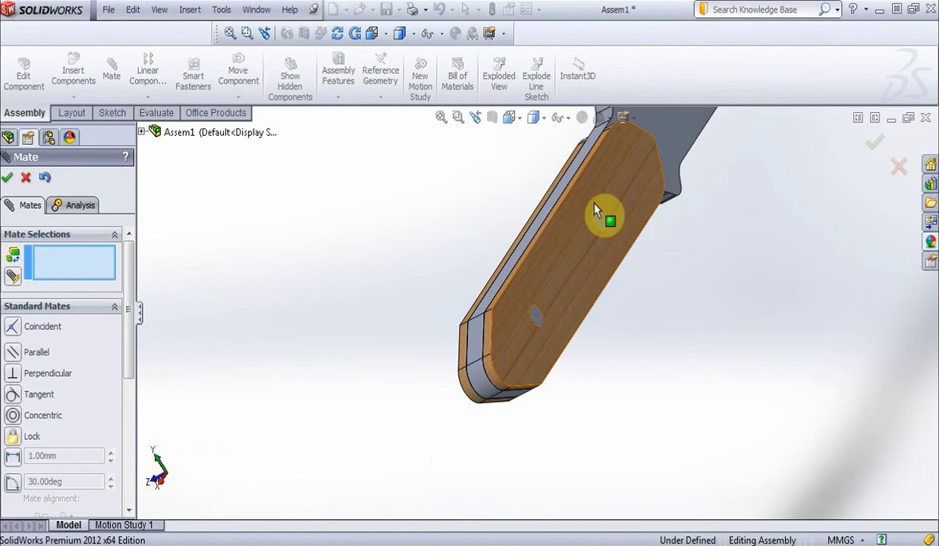
# - Swing the back grip out of line and mate its second hole concentric with the handle pin nearer the blade
pyautogui.click(556, 181)
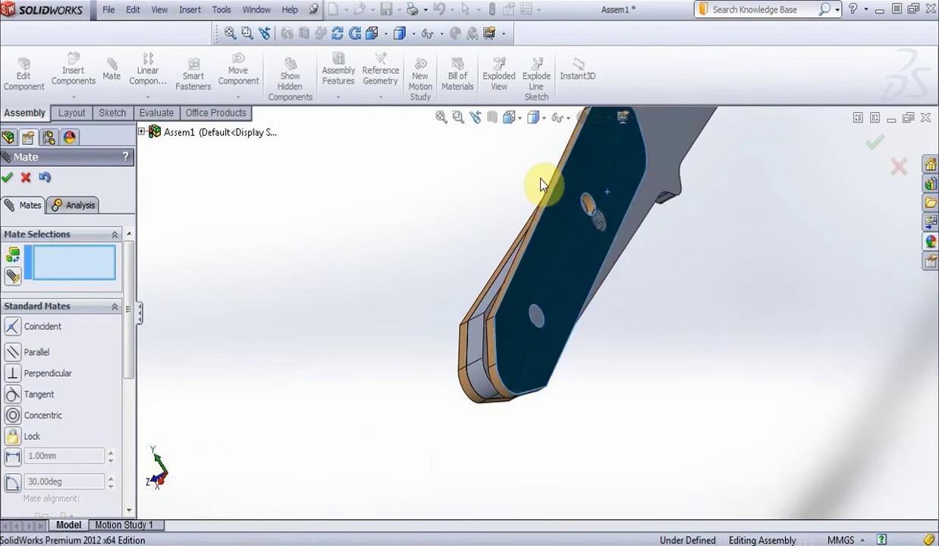
pyautogui.click(8, 178)
pyautogui.click(114, 69)
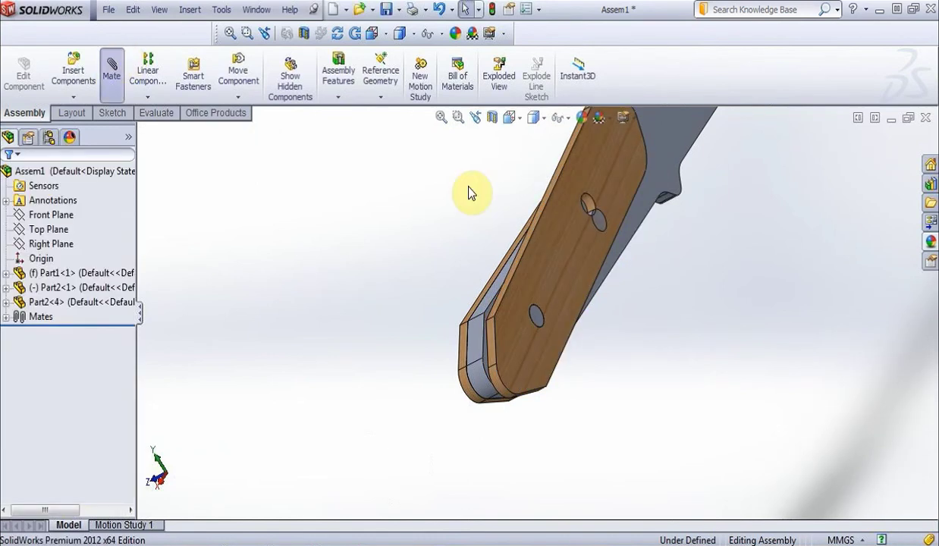
pyautogui.scroll(-5, 597, 216)
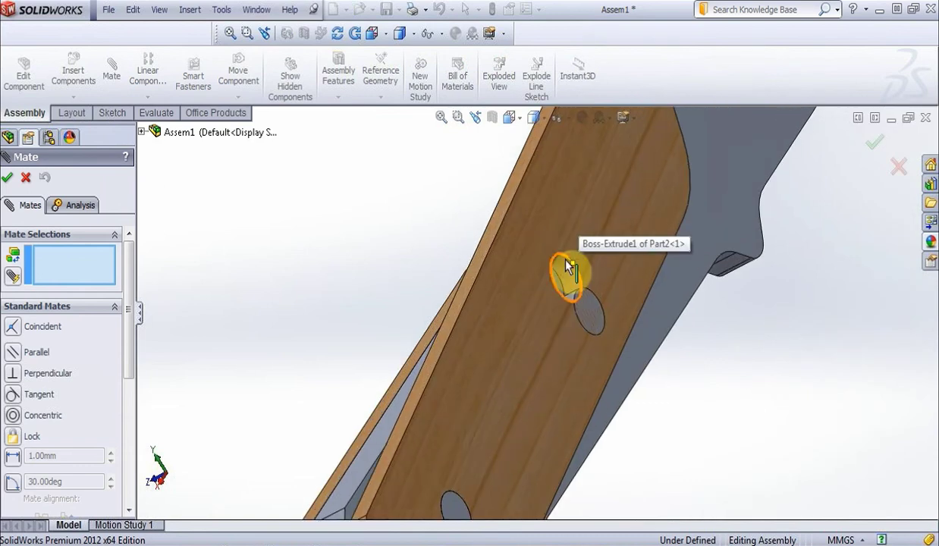
pyautogui.click(566, 261)
pyautogui.scroll(-5, 562, 318)
pyautogui.click(563, 318)
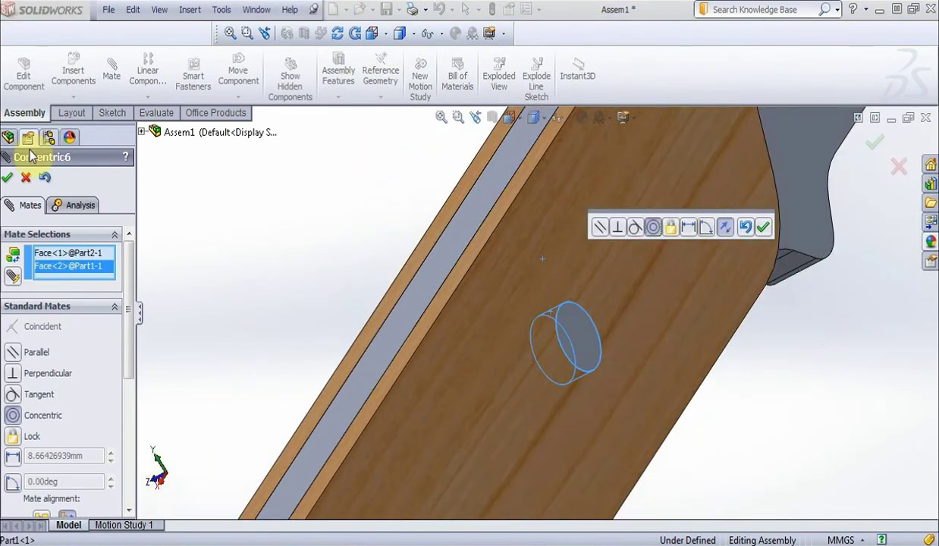
pyautogui.click(7, 177)
# - Finish mating and open the axe Part1 from the assembly in its own window
pyautogui.scroll(8, 368, 220)
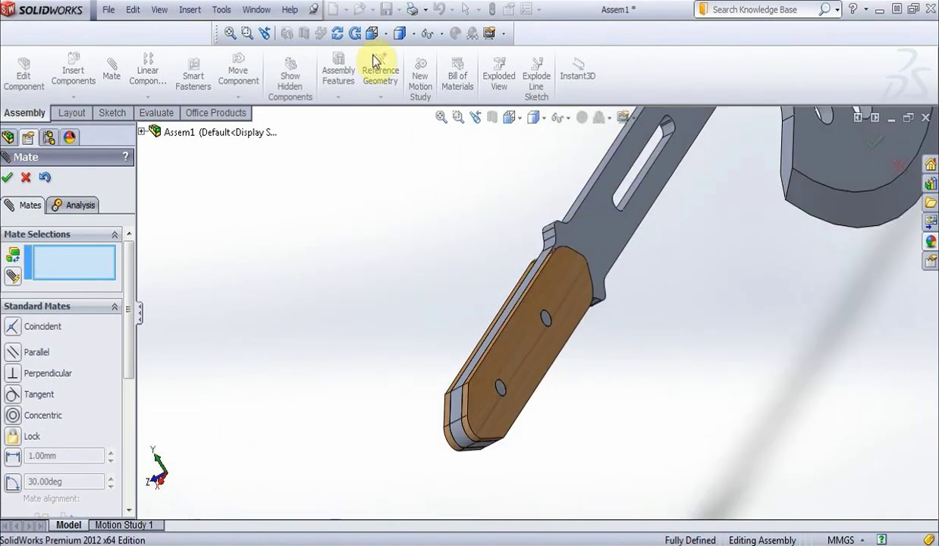
pyautogui.scroll(3, 371, 237)
pyautogui.click(337, 32)
pyautogui.moveTo(516, 275); pyautogui.dragTo(421, 271)
pyautogui.press('Escape')
pyautogui.rightClick(235, 254)
pyautogui.press('Escape')
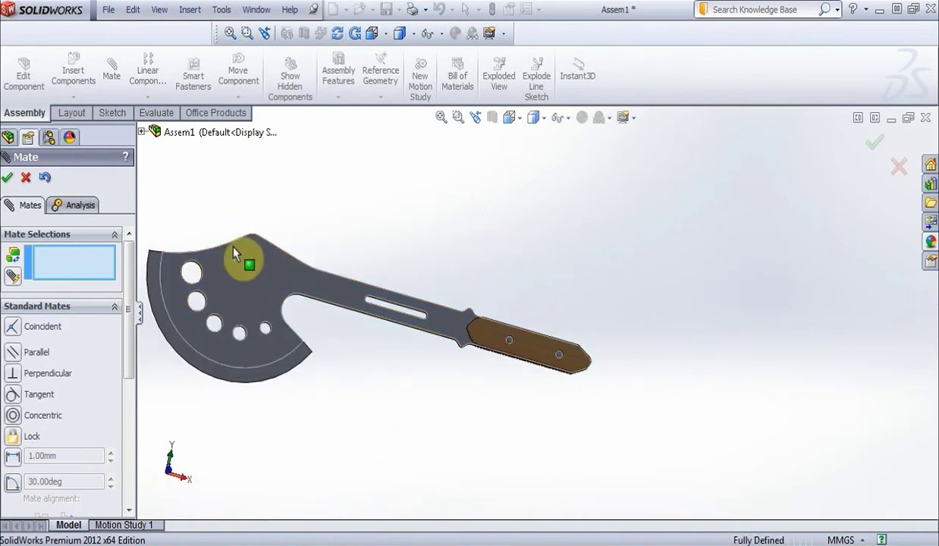
pyautogui.press('Escape')
pyautogui.click(242, 279)
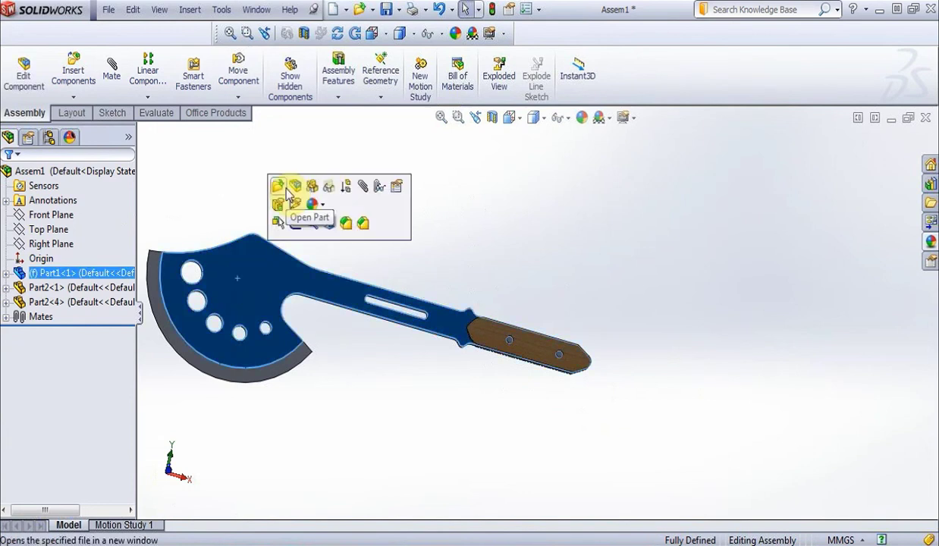
pyautogui.click(283, 191)
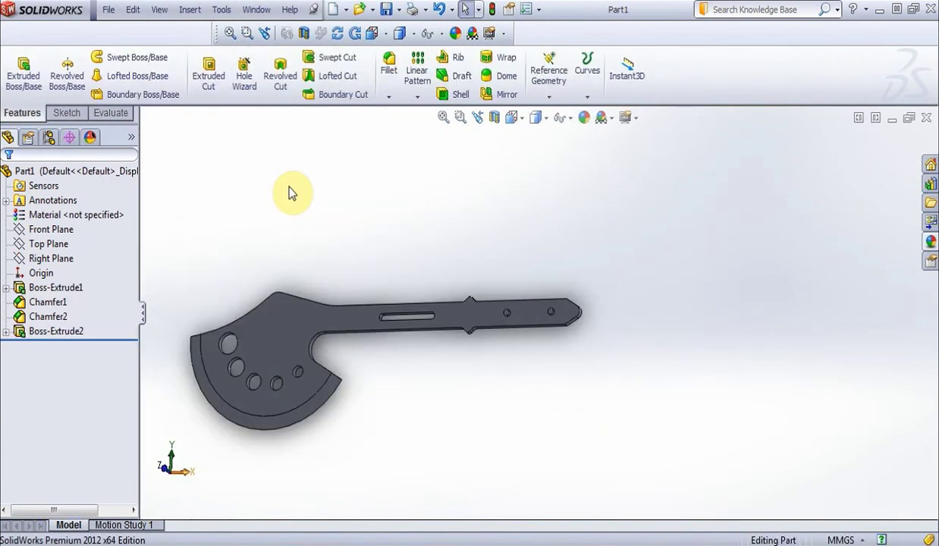
# - Apply the chromium plate metal appearance to both blade-edge chamfers, Chamfer1 and Chamfer2
pyautogui.click(80, 334)
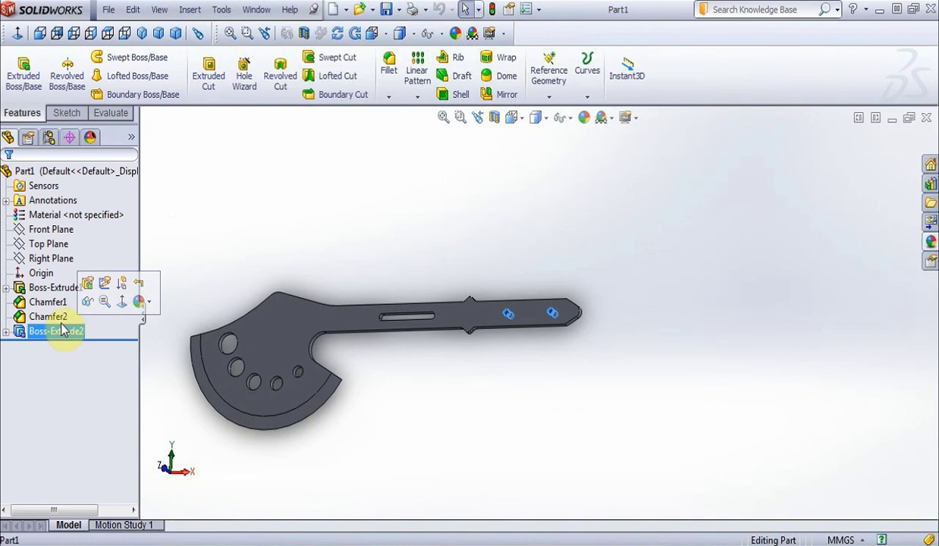
pyautogui.click(63, 318)
pyautogui.keyDown('ctrl'); pyautogui.click(42, 303); pyautogui.keyUp('ctrl')
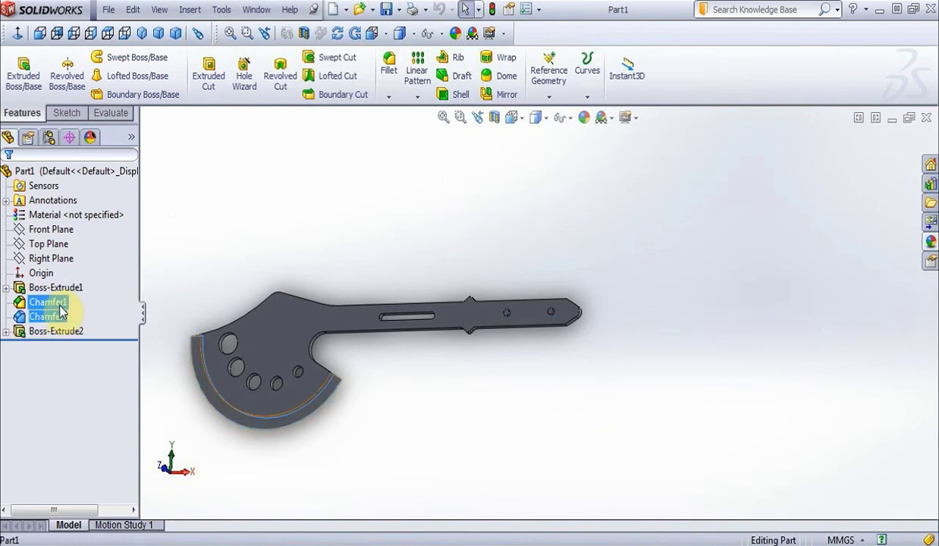
pyautogui.click(583, 117)
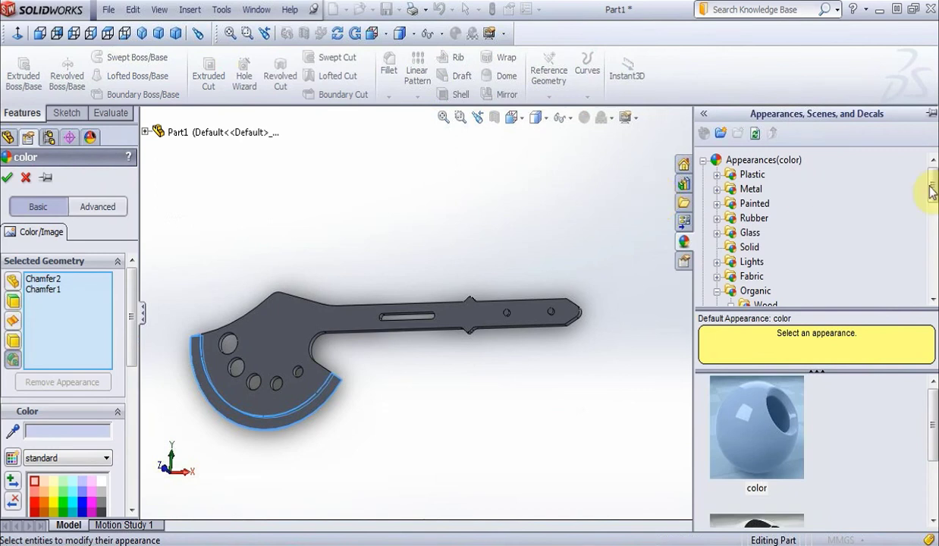
pyautogui.click(746, 190)
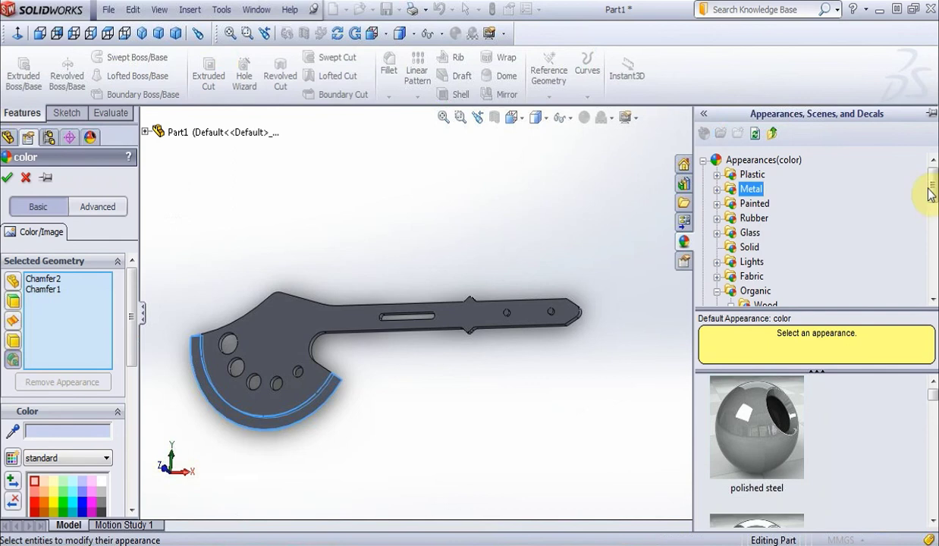
pyautogui.scroll(-2, 931, 194)
pyautogui.scroll(-3, 932, 402)
pyautogui.scroll(-1, 928, 408)
pyautogui.scroll(1, 929, 408)
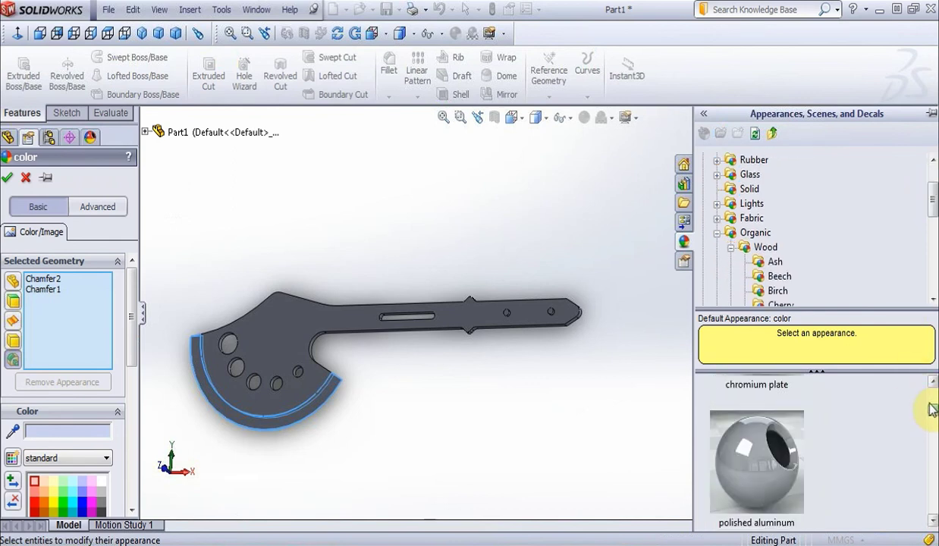
pyautogui.click(761, 395)
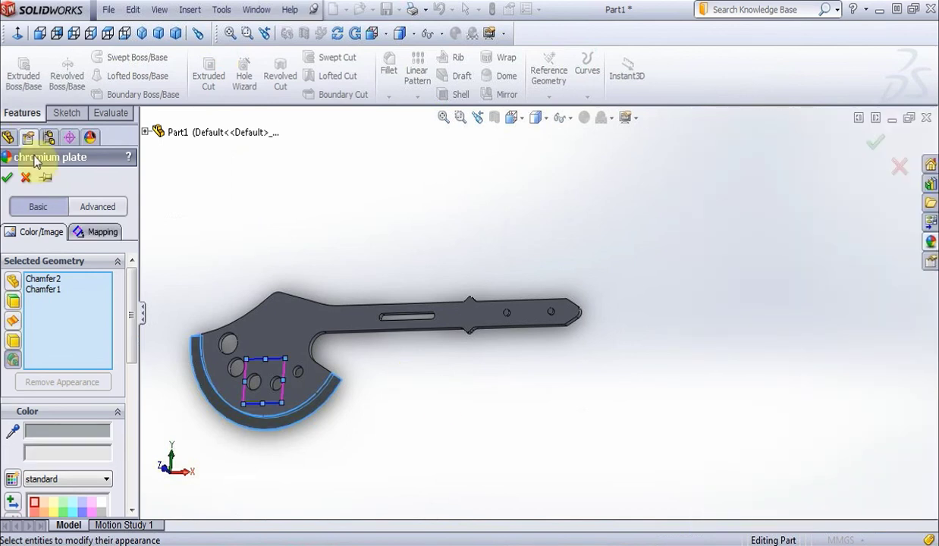
pyautogui.click(8, 177)
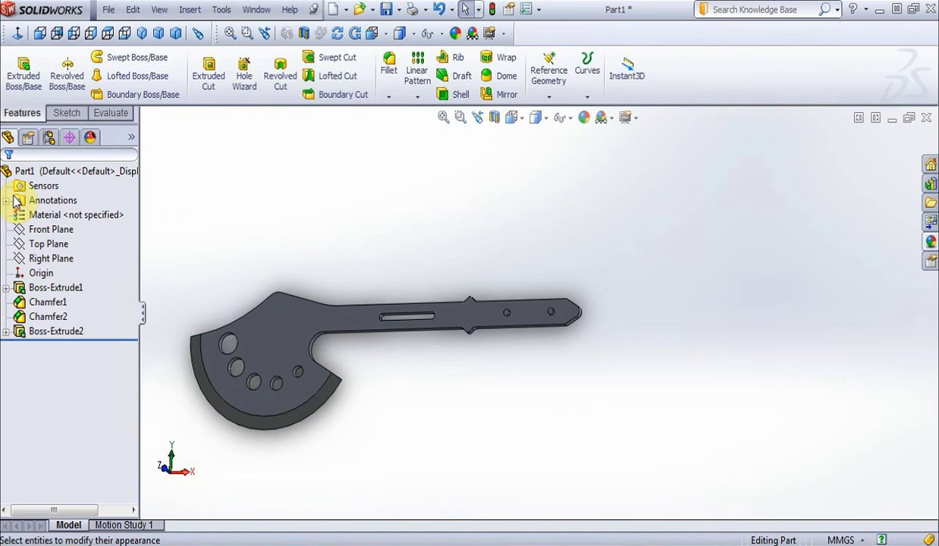
# - Save the axe Part1 and return to the Assem1 assembly window
pyautogui.click(115, 10)
pyautogui.click(129, 119)
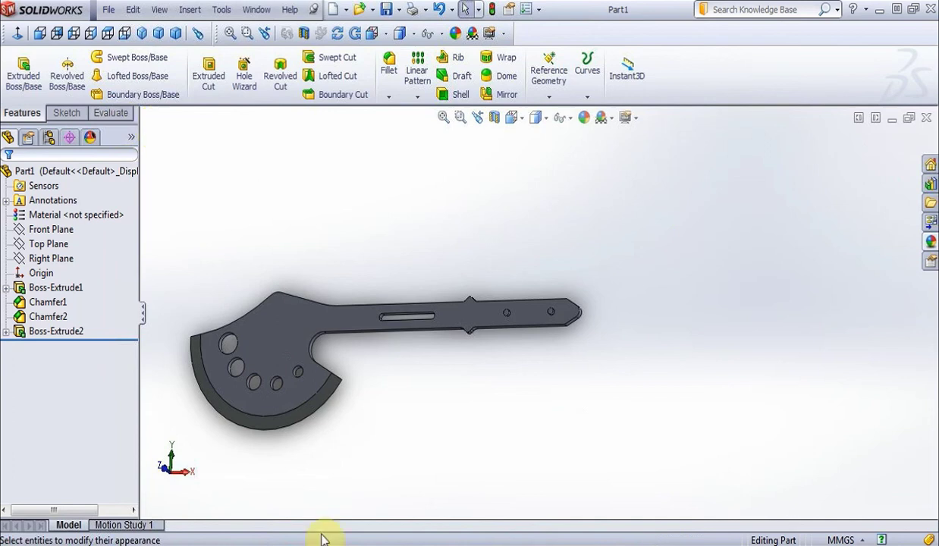
pyautogui.moveTo(313, 497)
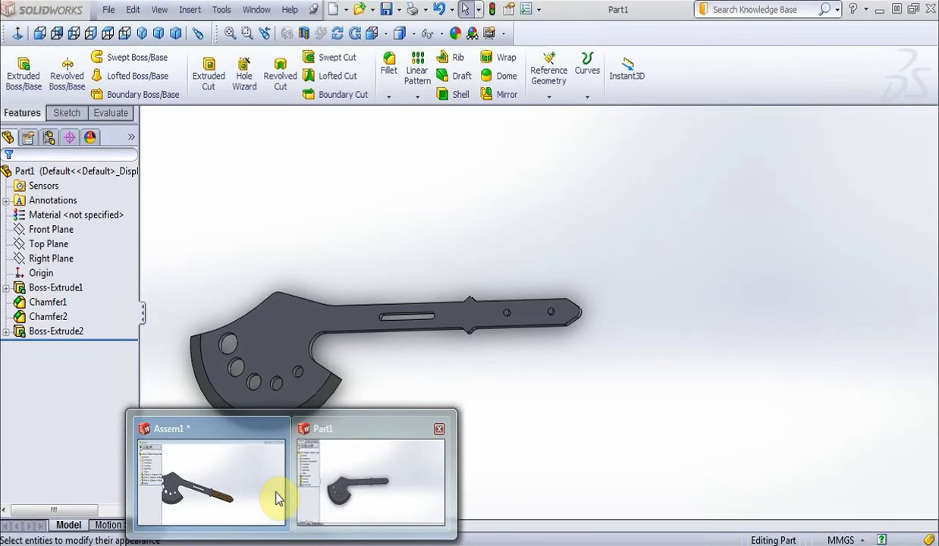
pyautogui.click(261, 493)
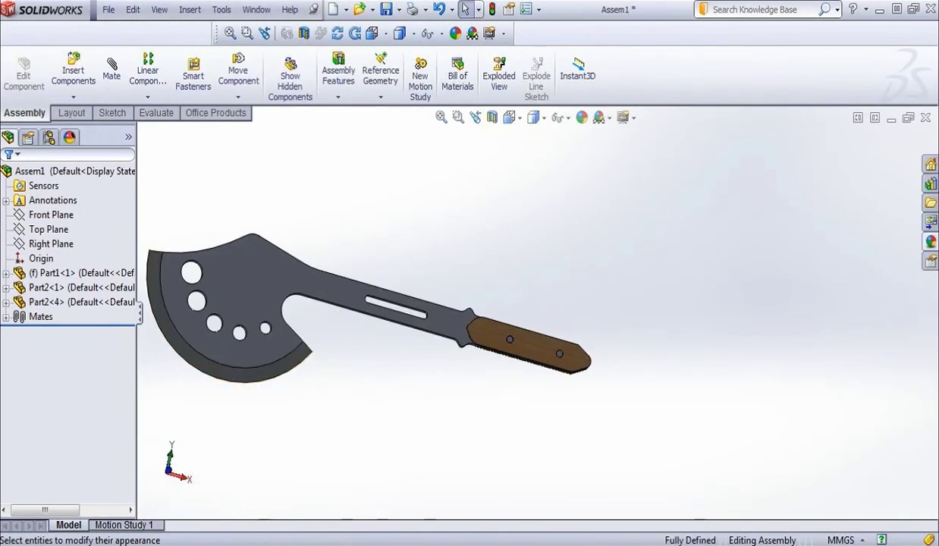
# - Turn the assembled axe so its handle lies nearly horizontal and save the Assem1 assembly
pyautogui.scroll(2, 573, 288)
pyautogui.scroll(-4, 553, 274)
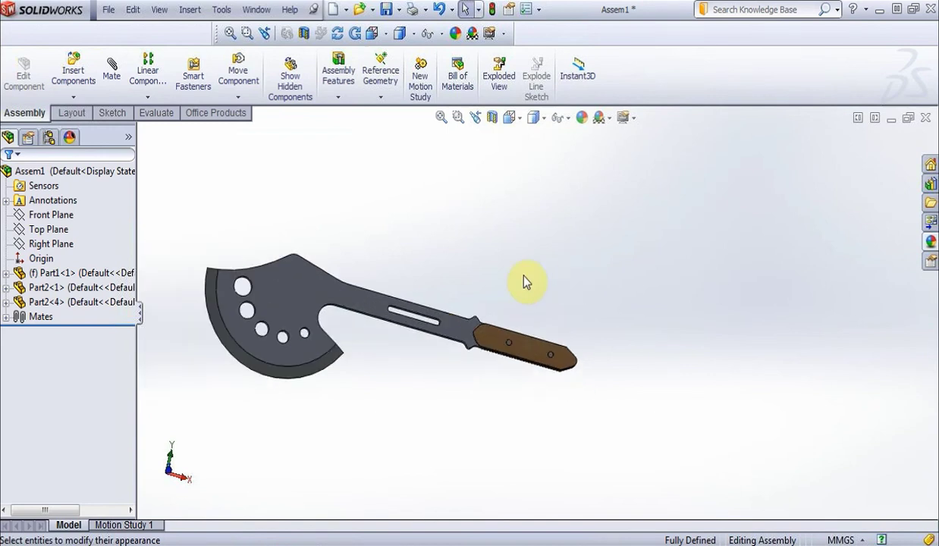
pyautogui.click(337, 33)
pyautogui.moveTo(331, 290); pyautogui.dragTo(357, 306)
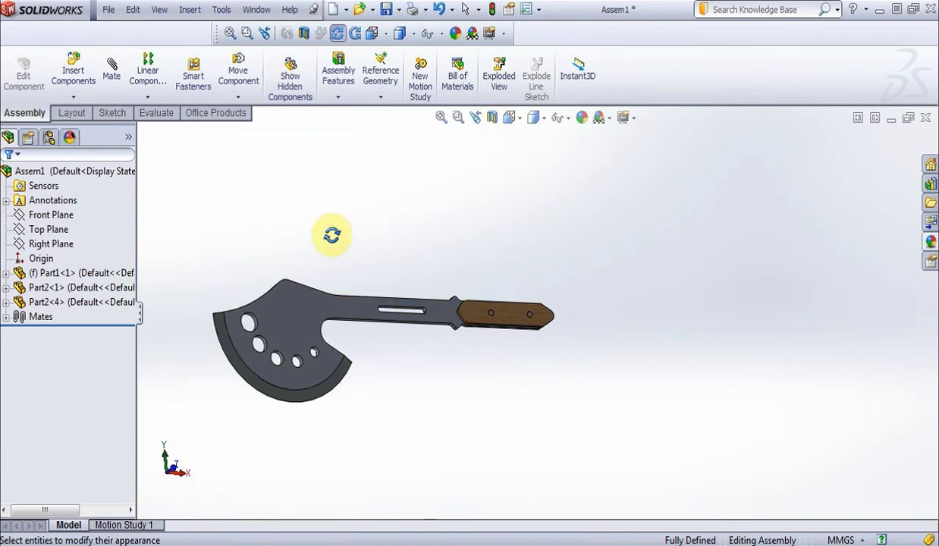
pyautogui.click(108, 9)
pyautogui.click(109, 116)
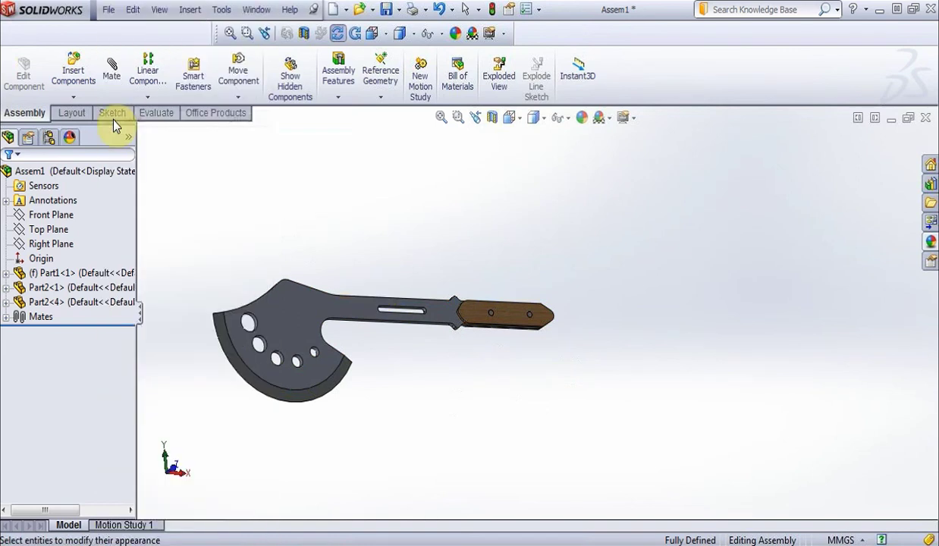
pyautogui.click(805, 514)
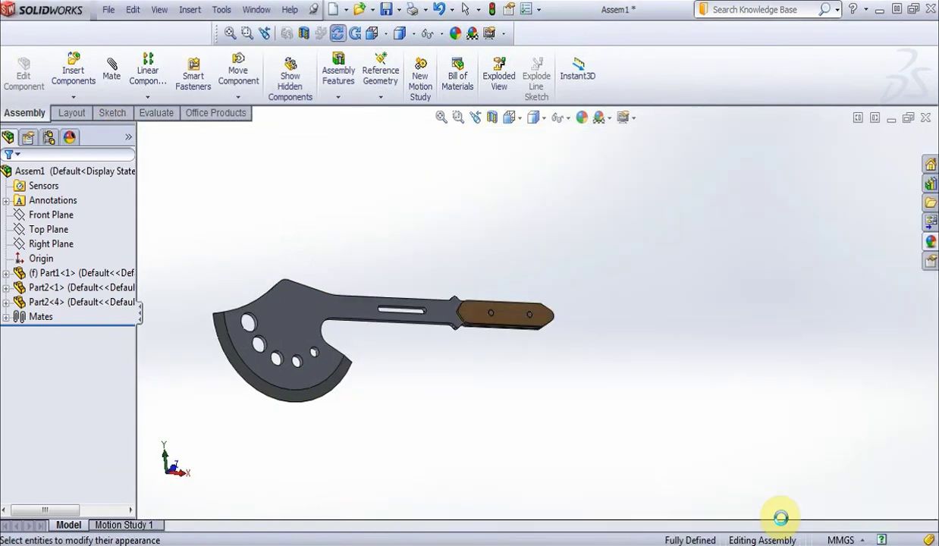